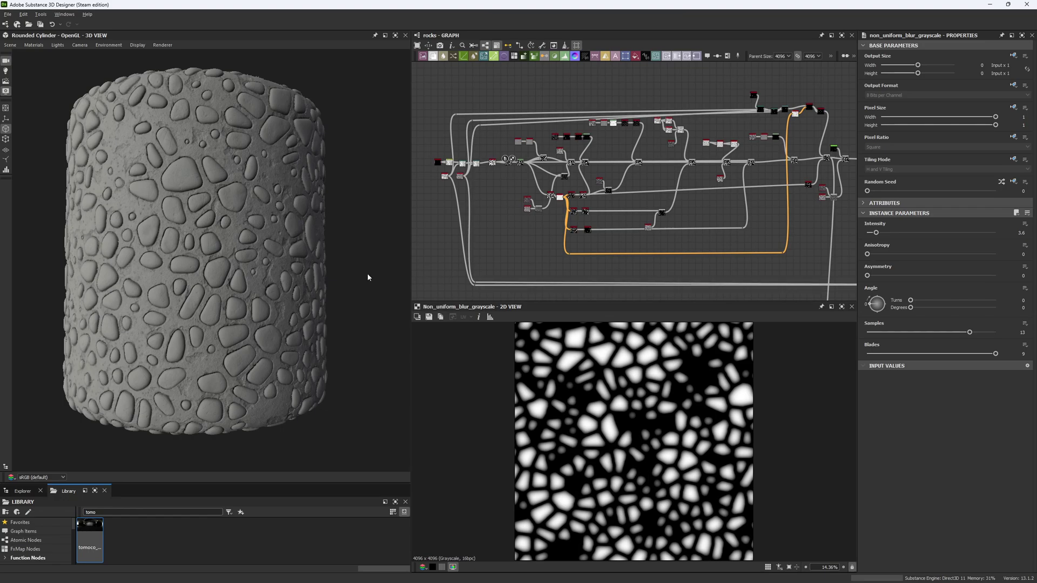
Examine the stones and ground detail on the rounded cylinder preview, both close up and as a whole.
scroll(283, 375, "up", 8)
right_click_drag(298, 354, 245, 273, "ctrl+shift")
left_click_drag(246, 274, 212, 239)
right_click_drag(213, 239, 245, 329)
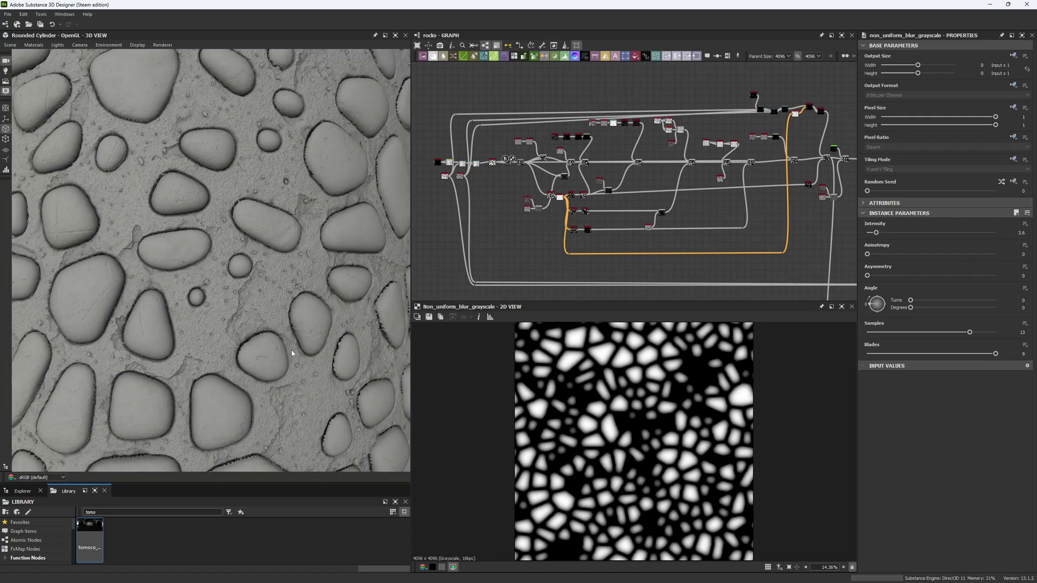
scroll(228, 240, "down", 8)
left_click_drag(228, 240, 222, 238)
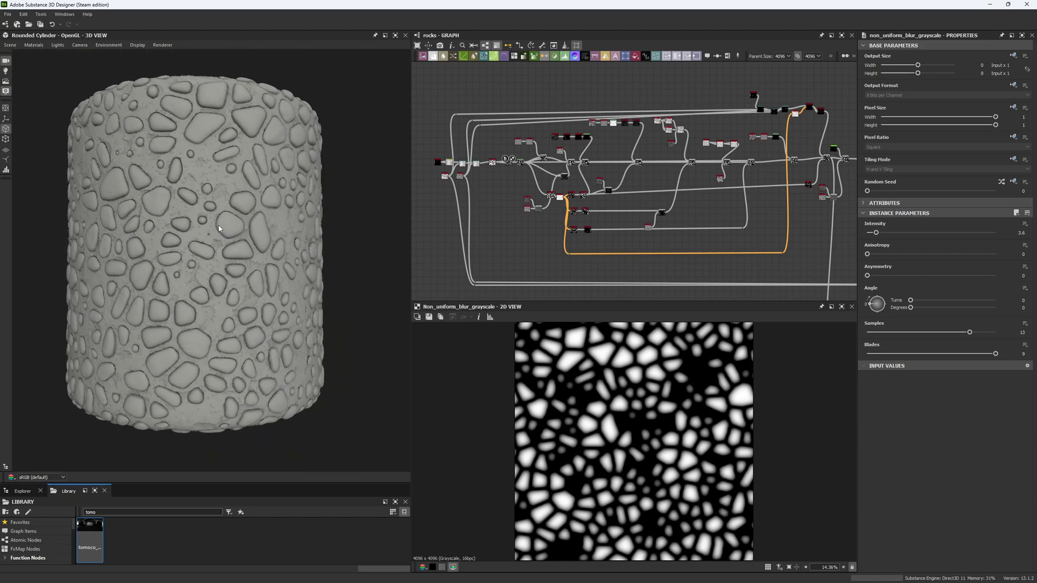
scroll(219, 225, "up", 10)
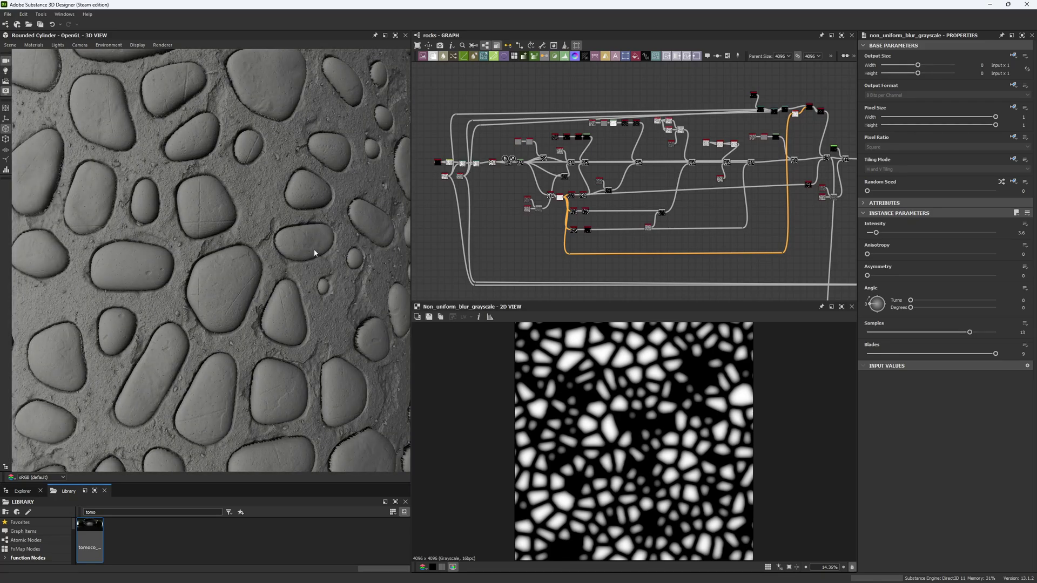
scroll(270, 258, "down", 10)
scroll(271, 253, "up", 10)
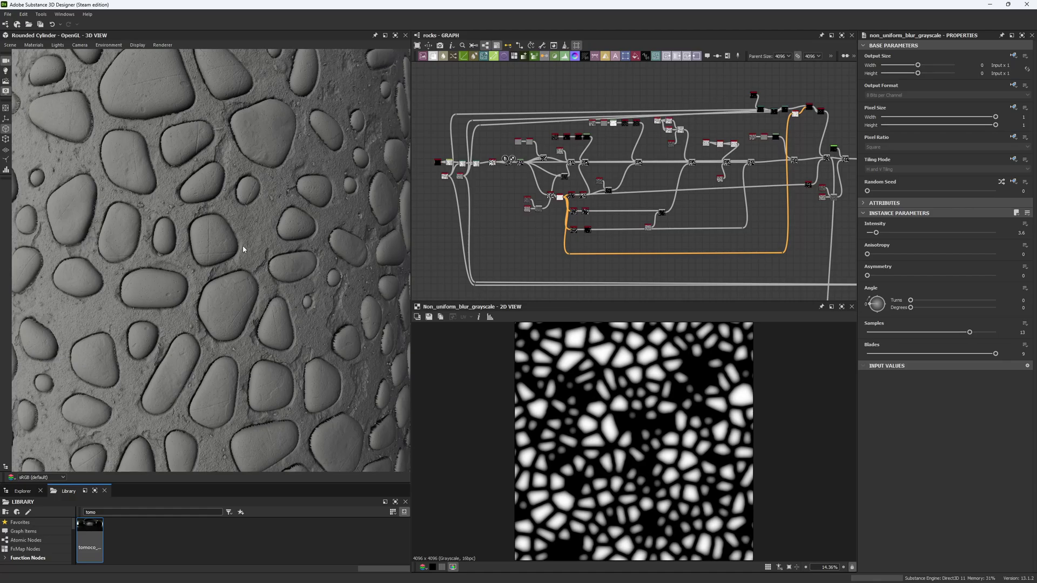
scroll(242, 249, "down", 10)
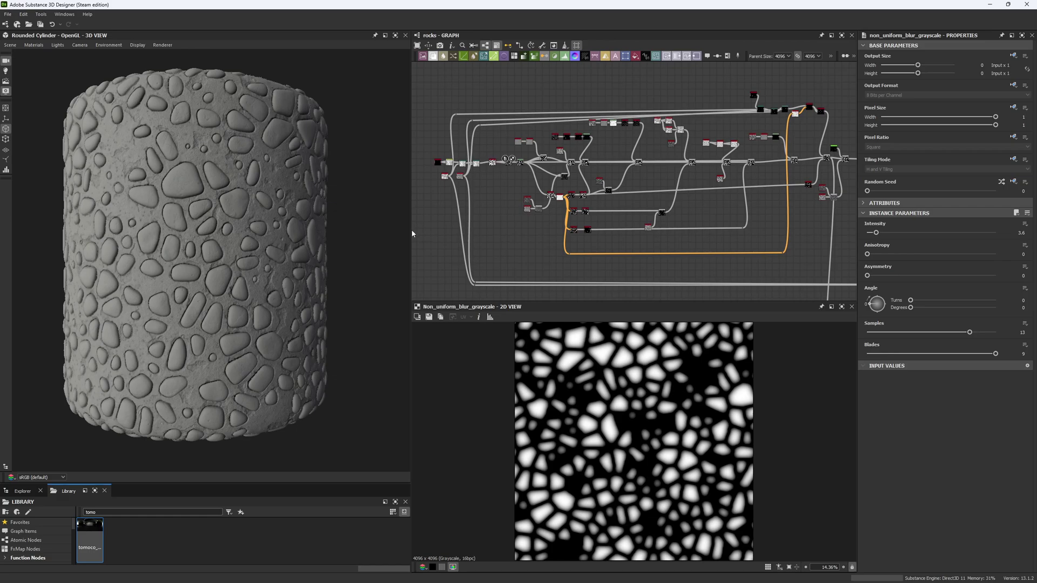
Switch the 3D preview mesh to Plane (hi-res) and show its stone surface close up.
scroll(512, 171, "up", 6)
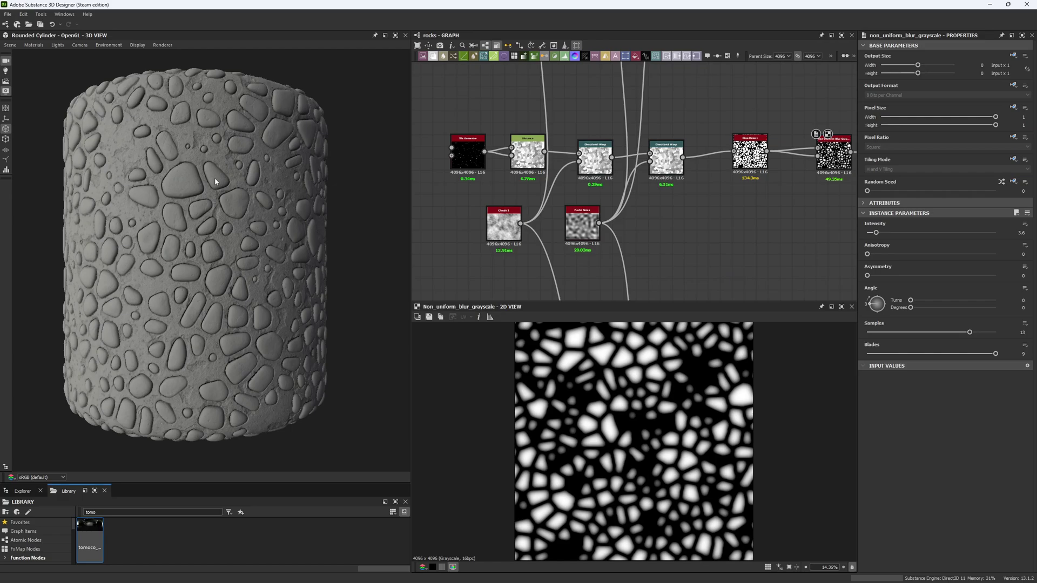
left_click(10, 45)
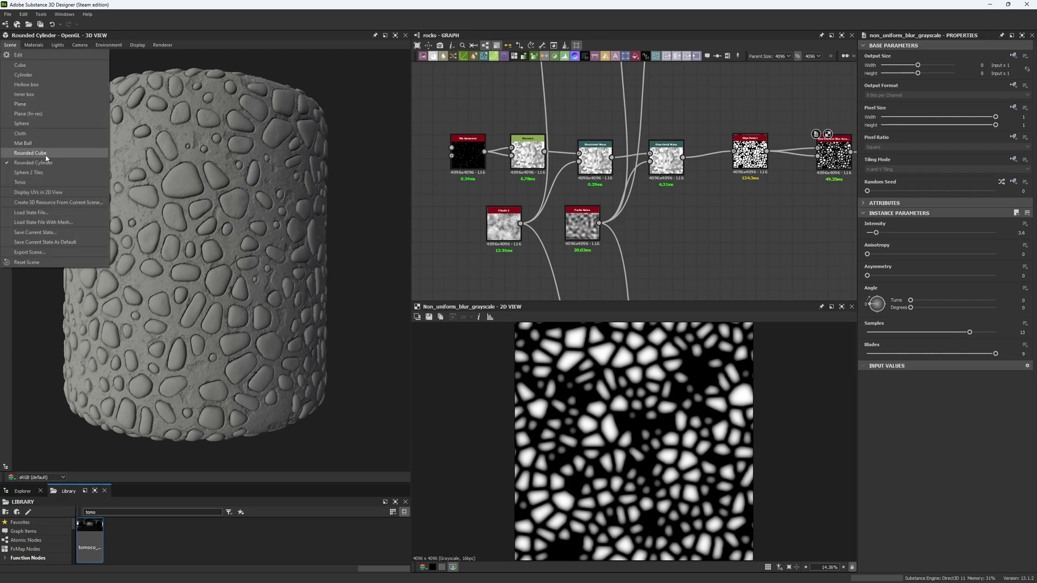
left_click(45, 113)
left_click_drag(128, 206, 159, 347)
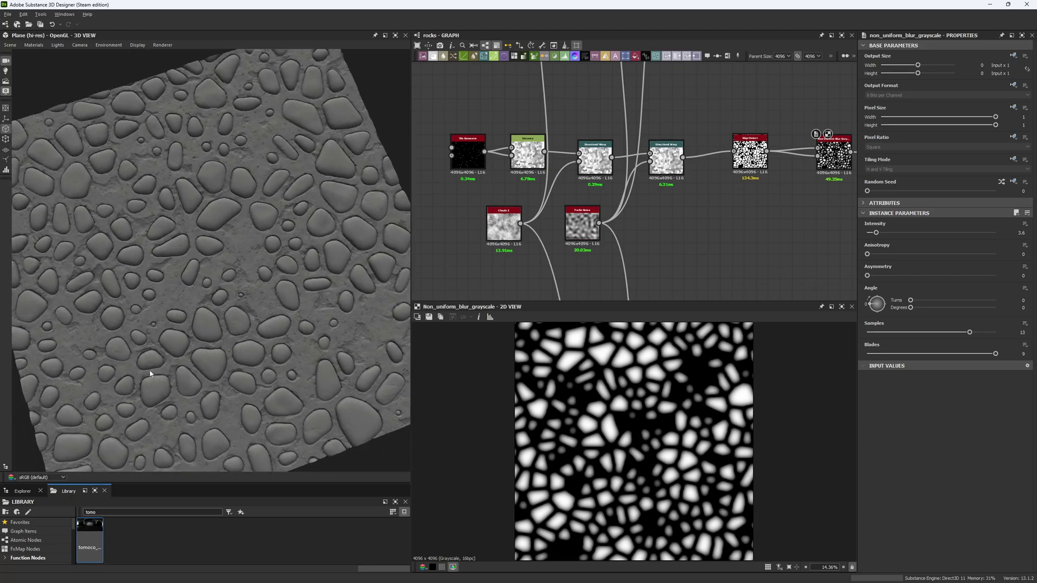
scroll(158, 346, "up", 3)
scroll(158, 345, "up", 5)
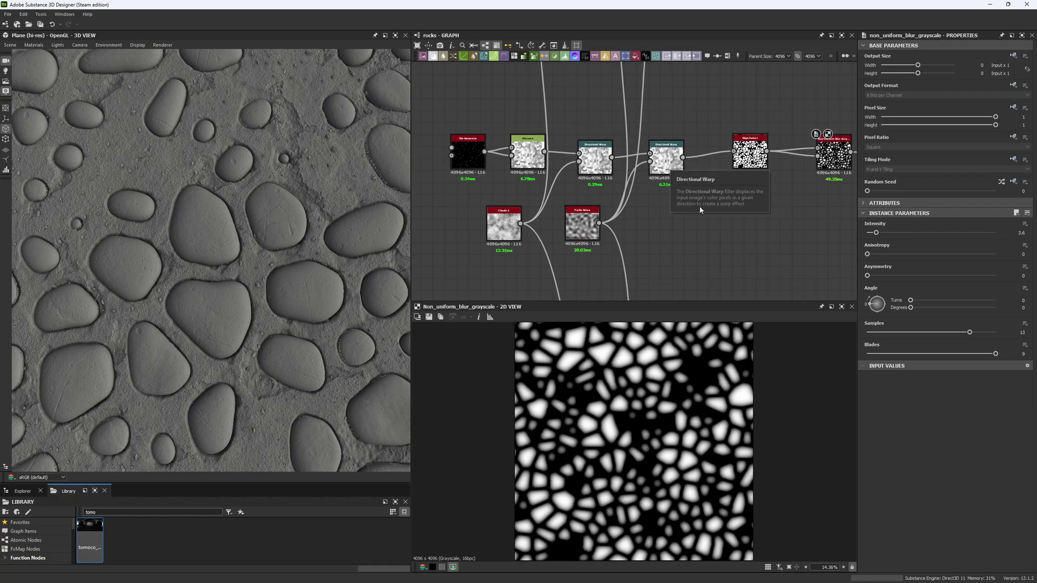
Inspect the output and parameters of the second Directional Warp node and the Edge Detect node.
middle_click_drag(665, 211, 651, 220)
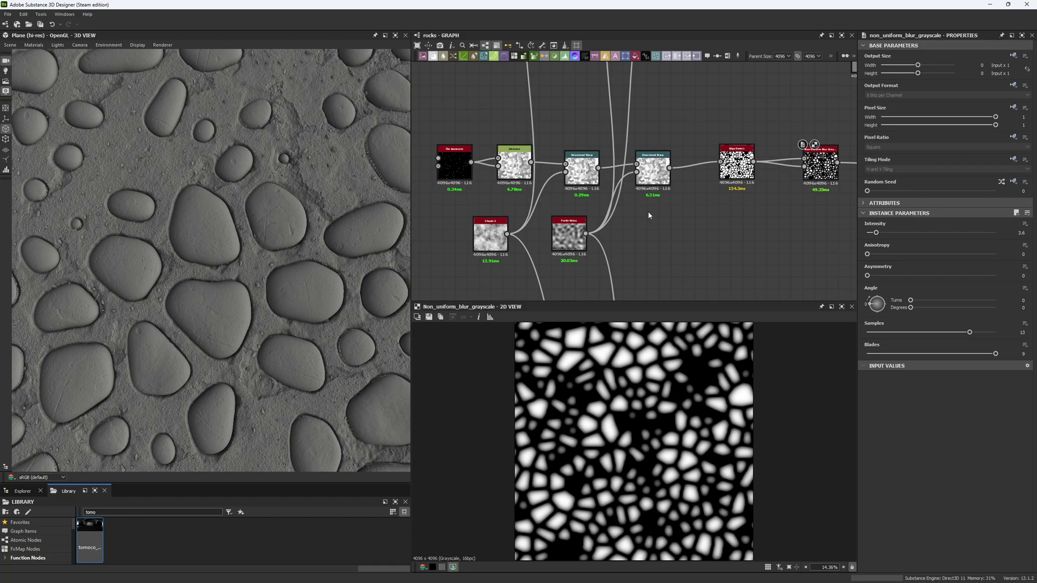
left_click(652, 170)
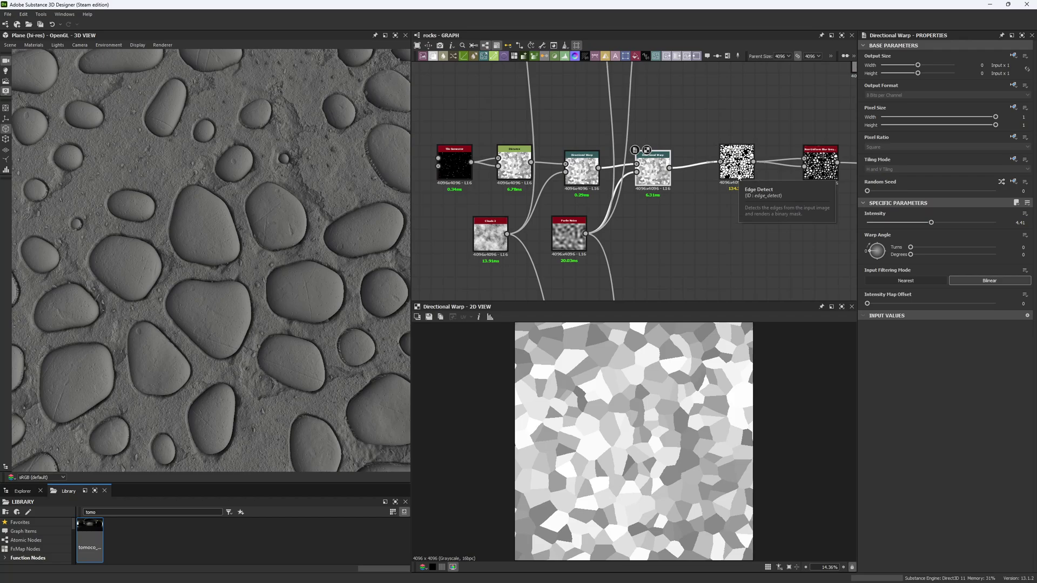
left_click(738, 174)
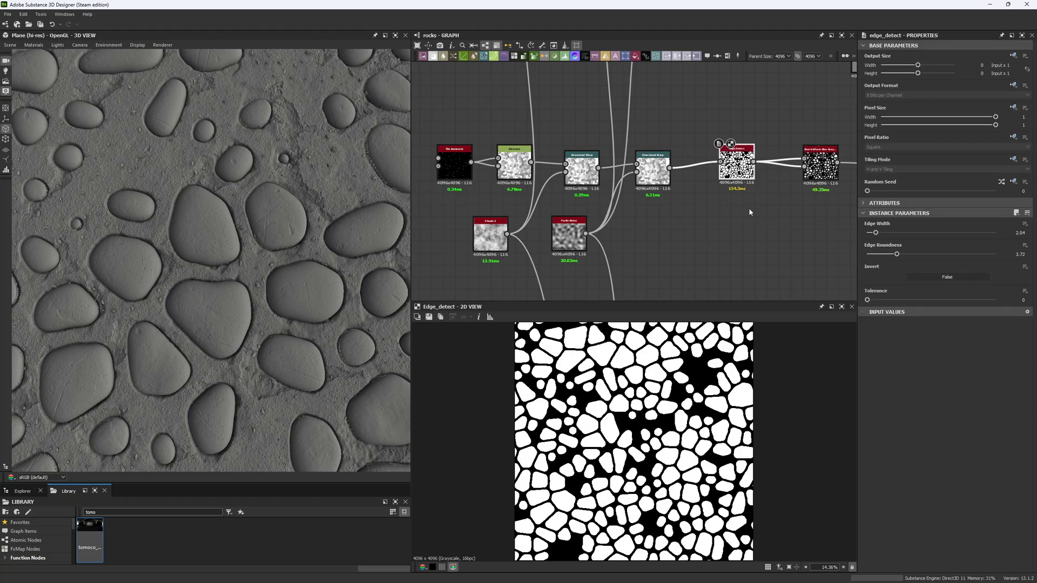
Preview the Tile Generator's dot pattern and review its size, position and colour parameters.
middle_click_drag(504, 212, 567, 205)
left_click(523, 177)
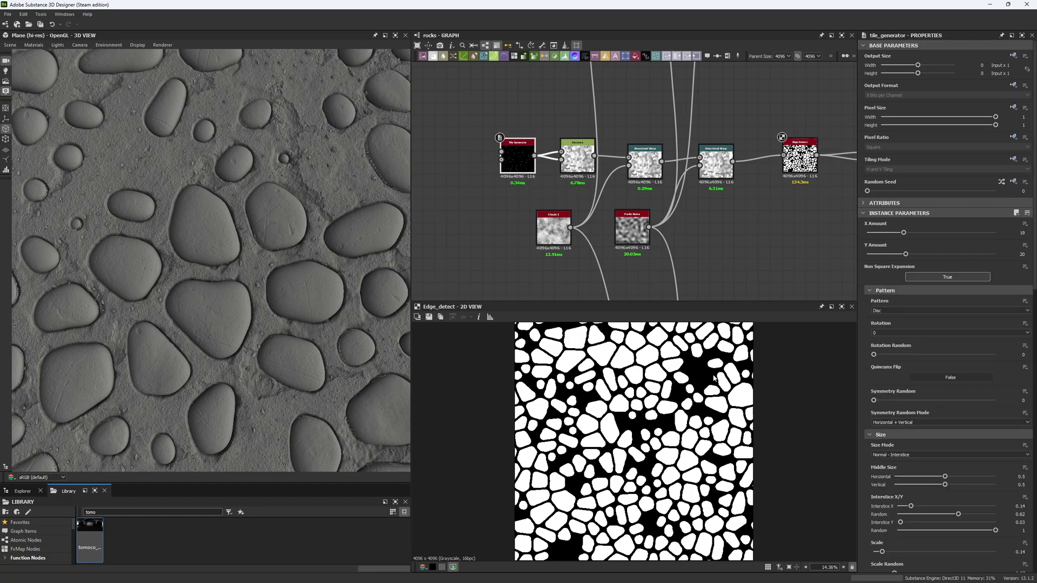
double_click(530, 165)
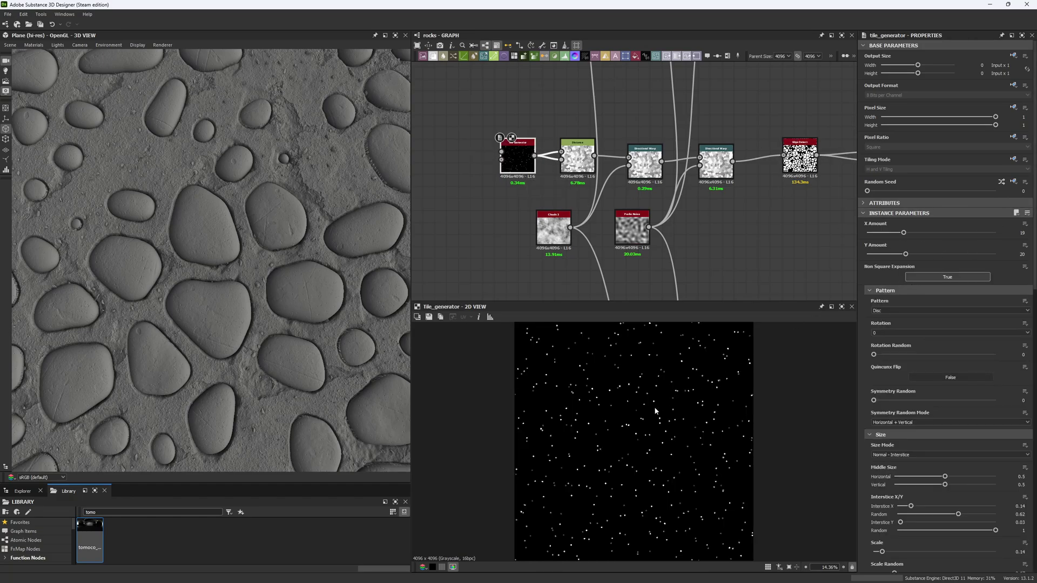
scroll(662, 405, "up", 5)
scroll(904, 327, "down", 5)
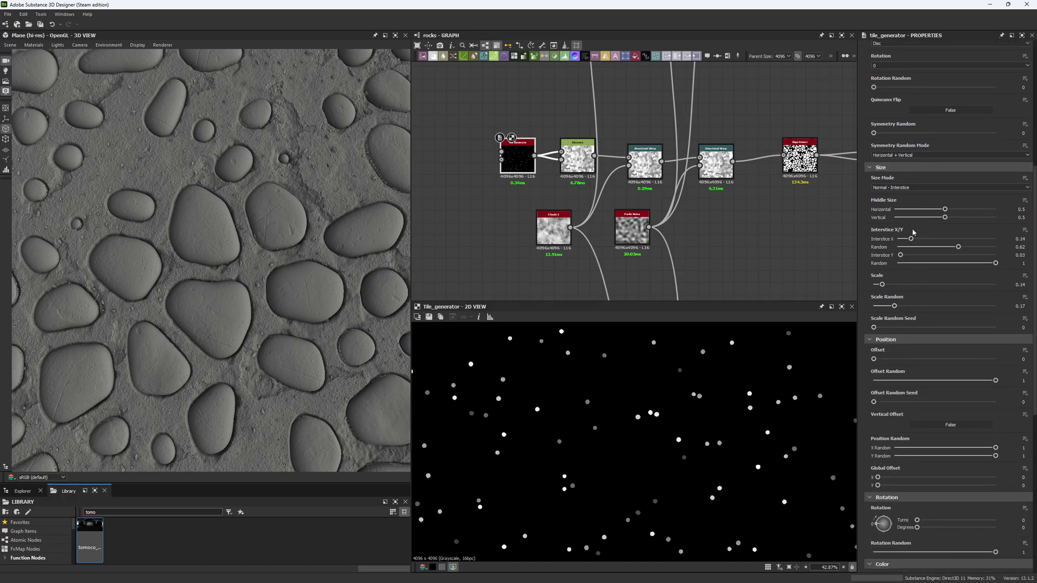
scroll(917, 282, "down", 5)
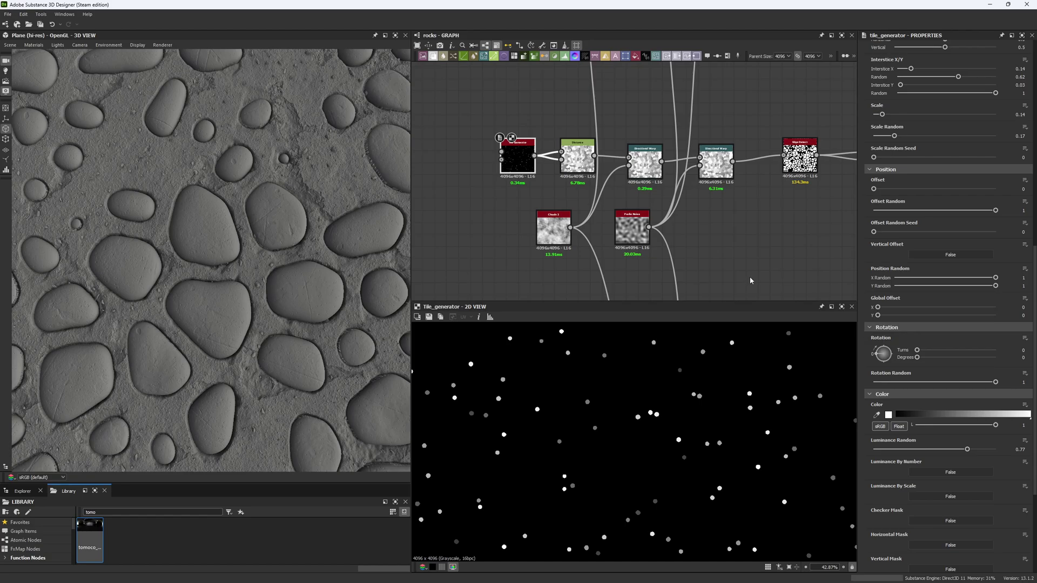
Duplicate the Distance node fed by the Tile Generator, keeping its inputs connected, and place the copy above the original.
double_click(576, 169)
middle_click_drag(568, 119, 603, 168)
key("ctrl+d")
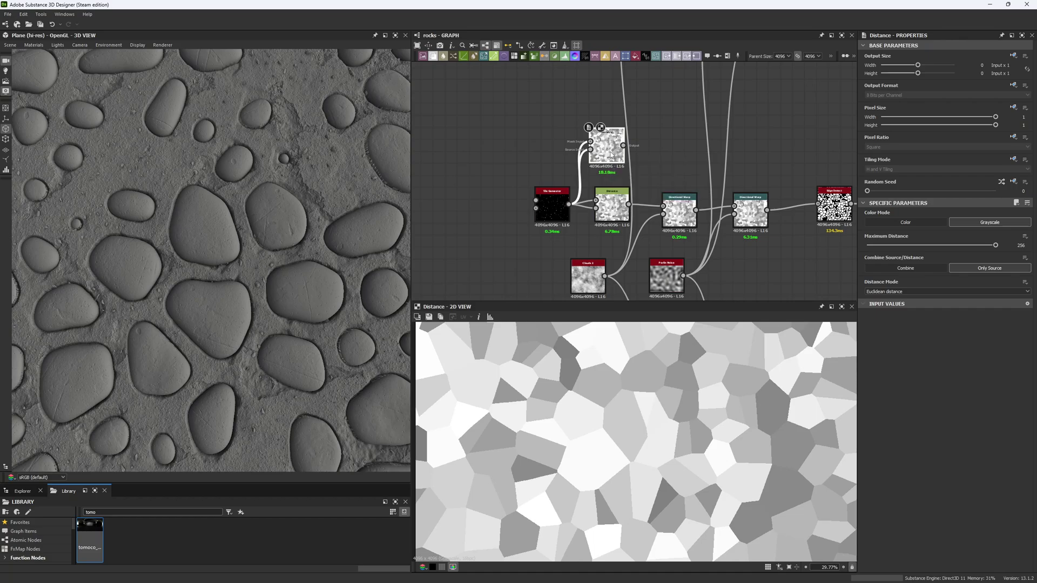
middle_click_drag(557, 151, 532, 139)
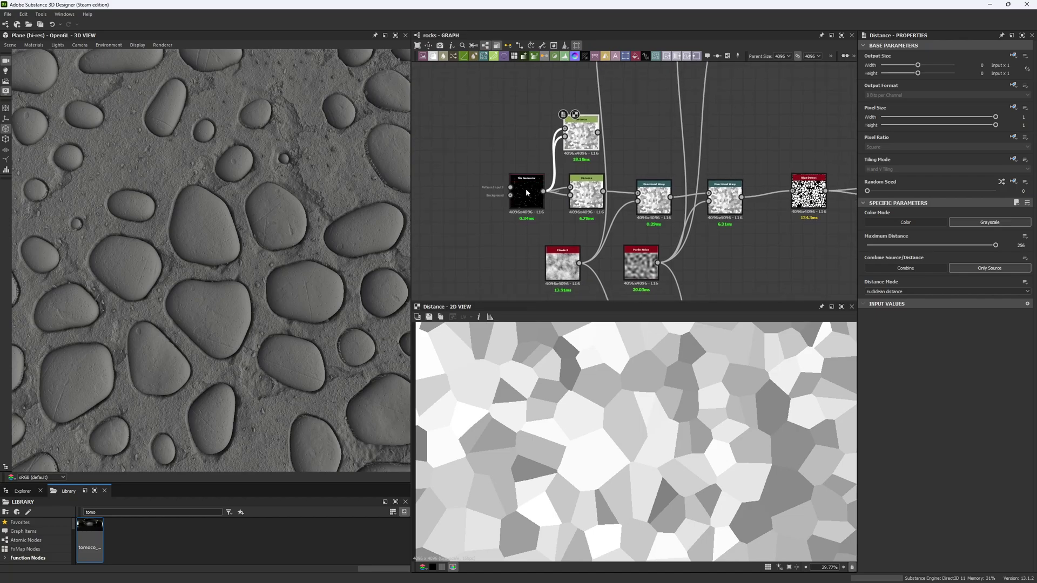
Set the duplicated Distance node's Maximum Distance to 0.
left_click(875, 246)
left_click_drag(875, 246, 866, 245)
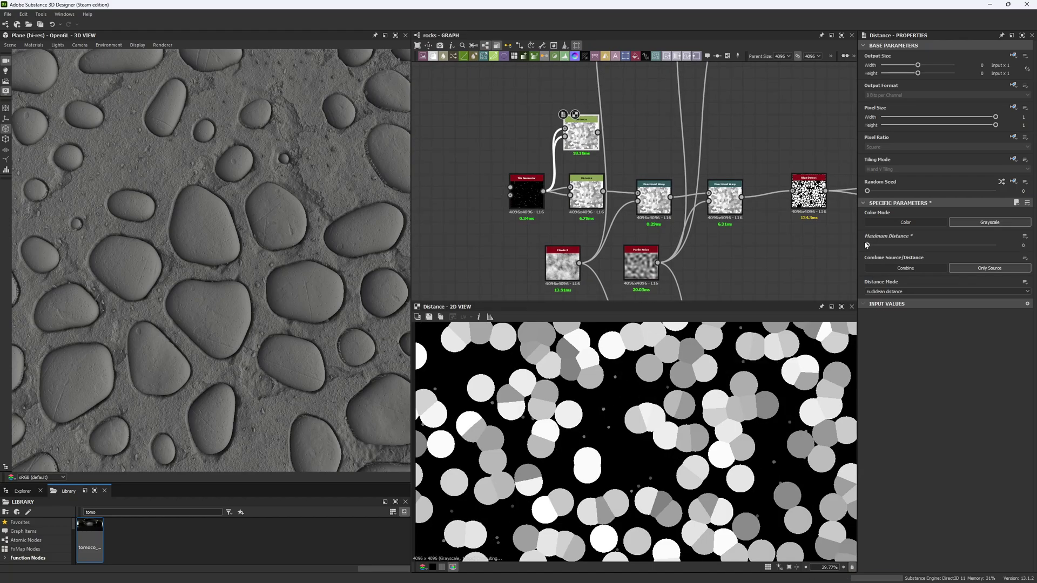
scroll(512, 417, "up", 1)
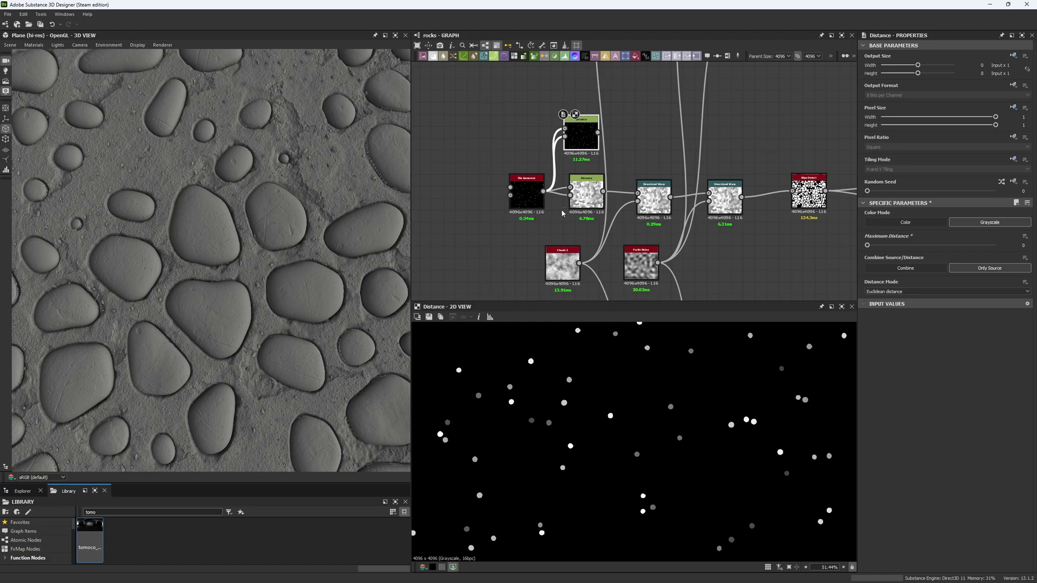
Preview the Tile Generator's output for comparison and review its size and position parameters.
left_click(526, 194)
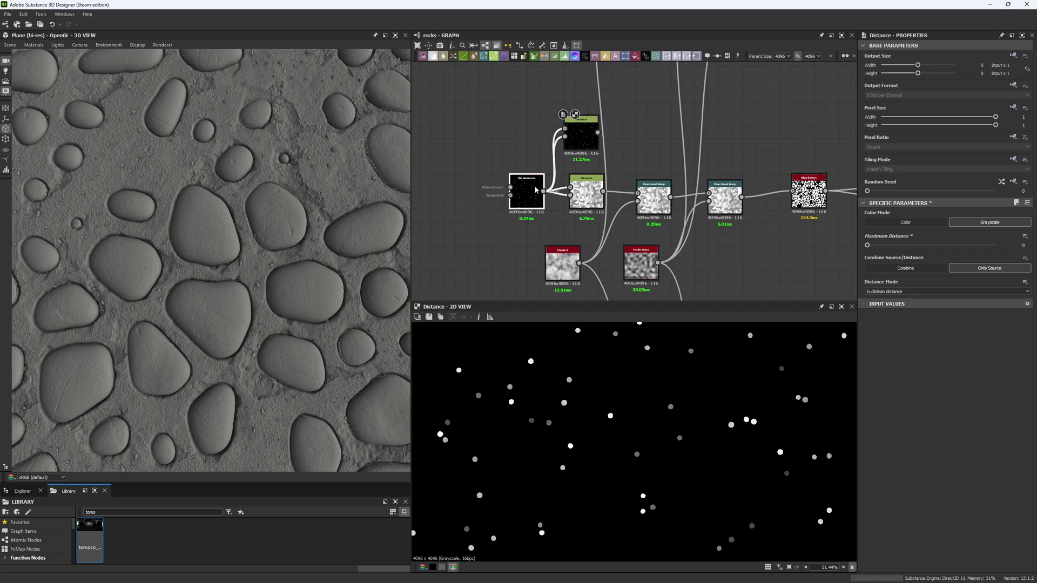
scroll(629, 419, "down", 7)
scroll(594, 416, "up", 6)
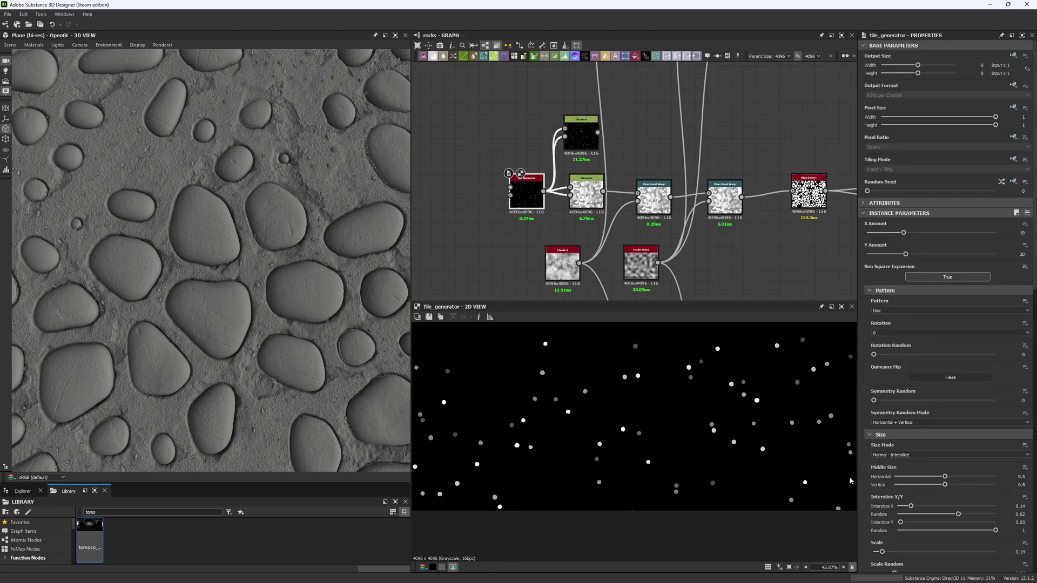
scroll(922, 450, "down", 3)
scroll(922, 450, "down", 5)
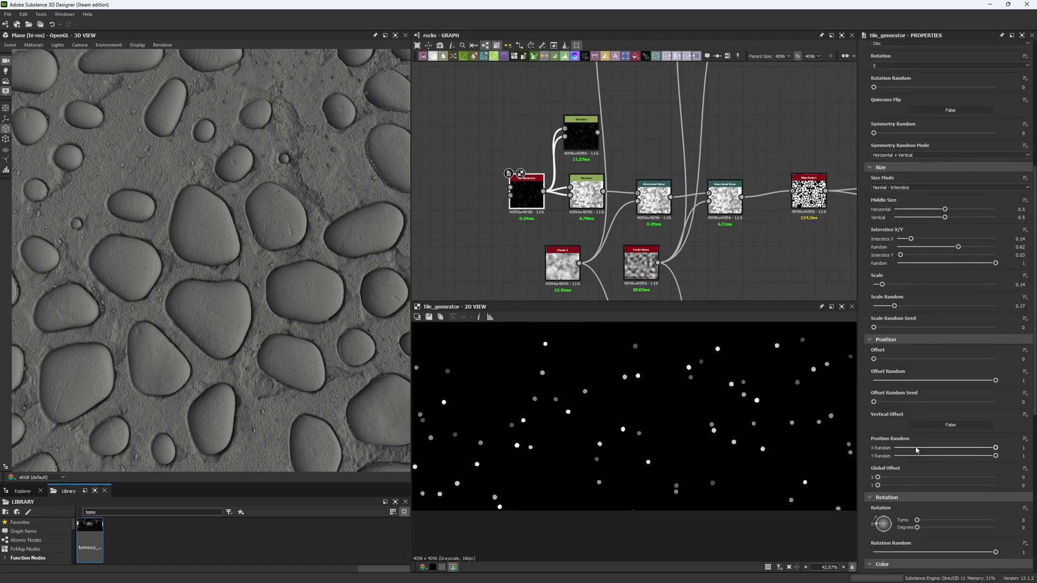
Set the duplicated Distance node's Maximum Distance to 5.64 and inspect the expanded discs up close.
left_click(586, 148)
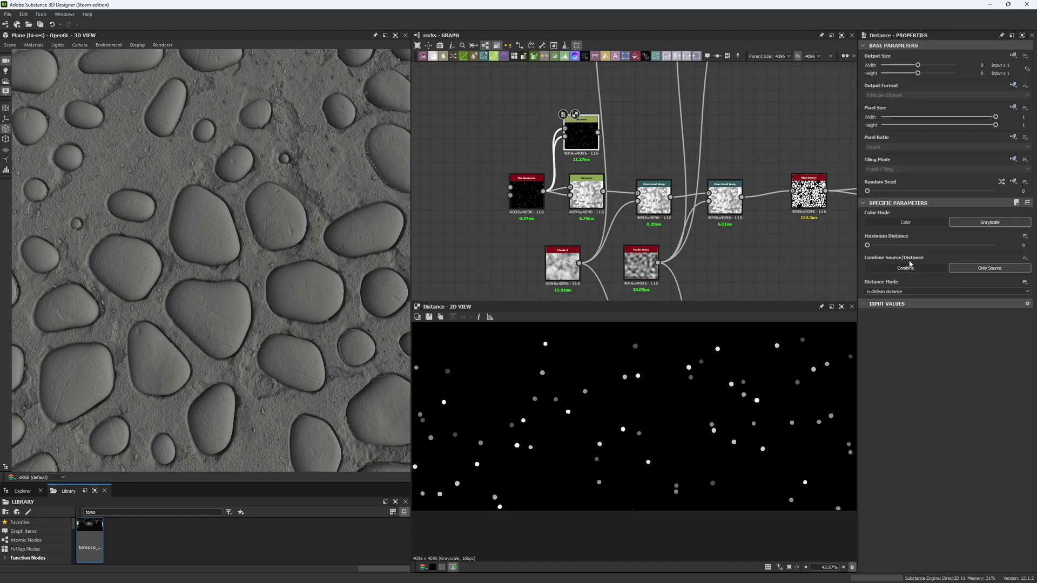
left_click_drag(868, 247, 870, 246)
scroll(631, 355, "up", 5)
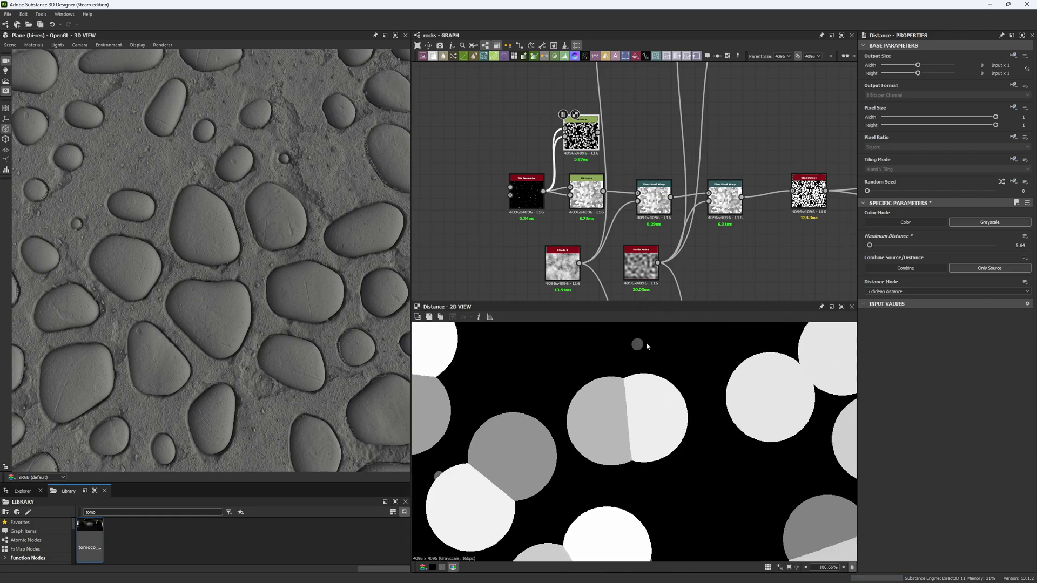
scroll(639, 348, "up", 2)
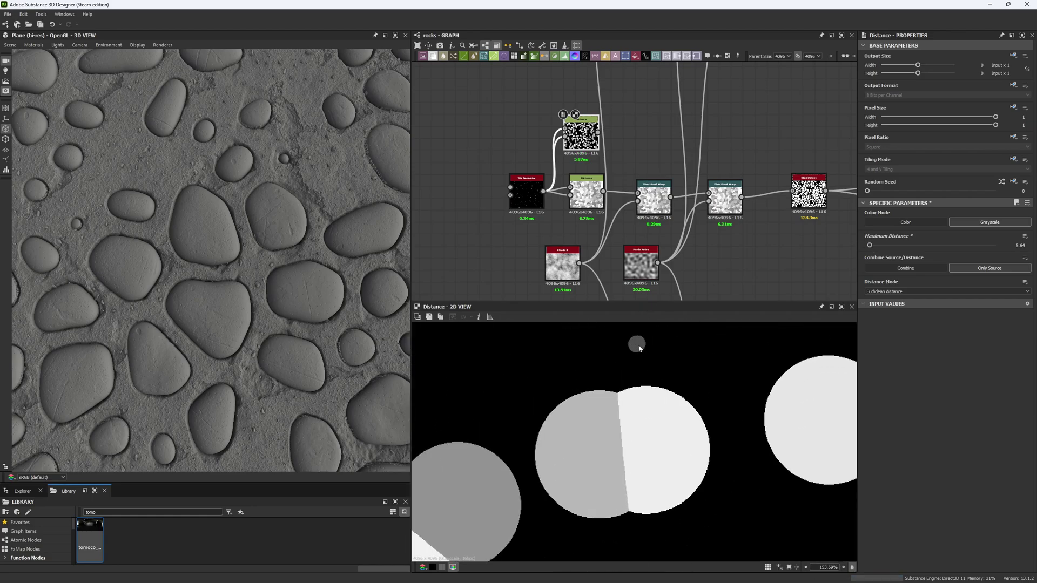
Set the Tile Generator's Luminance Random to 0.45 while the duplicated Distance node stays previewed.
left_click(526, 191)
scroll(940, 378, "down", 10)
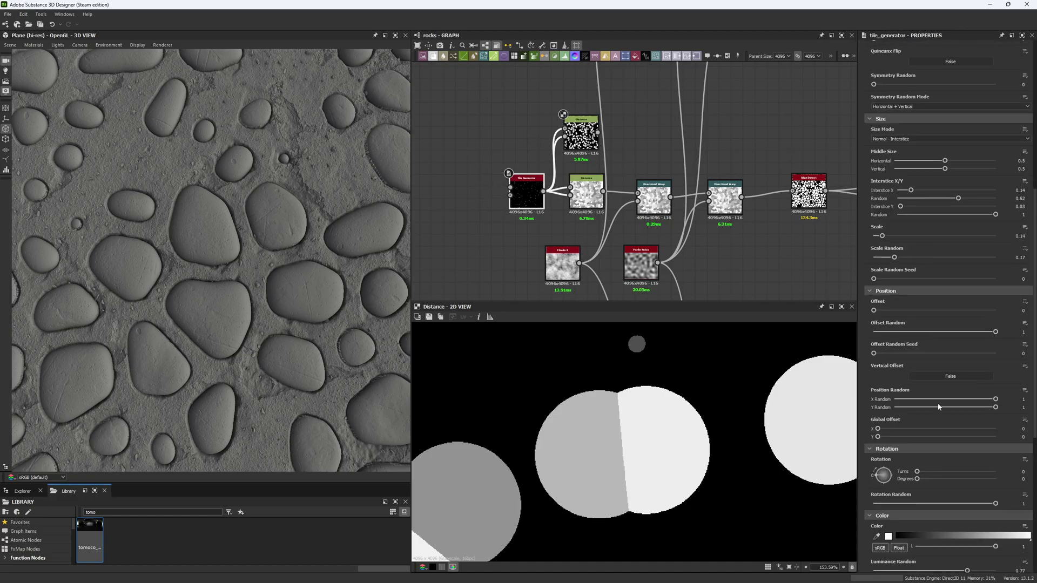
left_click_drag(950, 450, 929, 452)
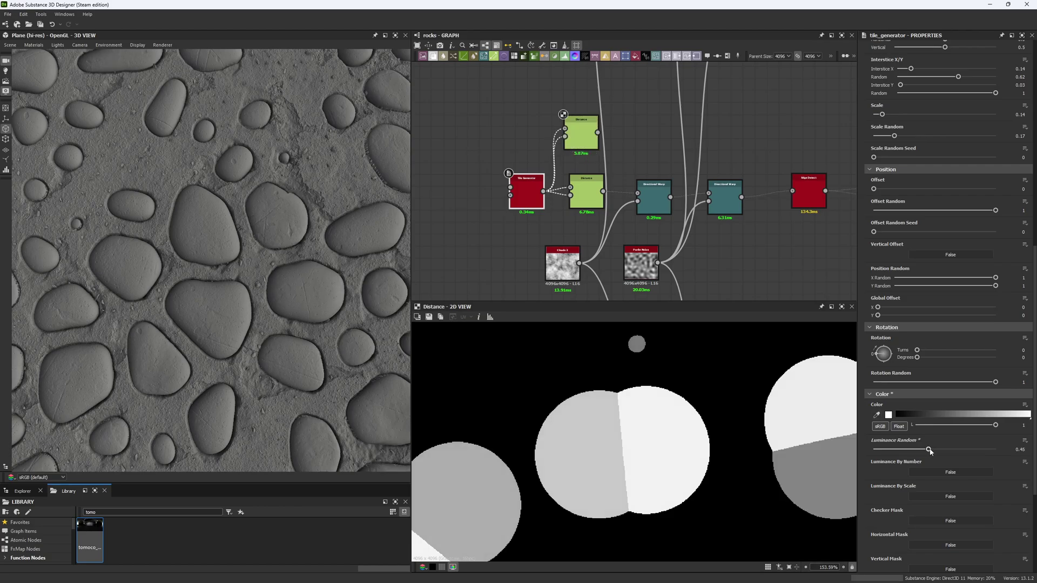
Examine how the luminance change affects the disc pattern and the stone distribution on the 3D plane.
scroll(732, 437, "down", 4)
scroll(683, 439, "down", 1)
right_click_drag(278, 341, 253, 216)
left_click_drag(270, 210, 338, 283)
scroll(663, 375, "down", 2)
scroll(663, 375, "down", 3)
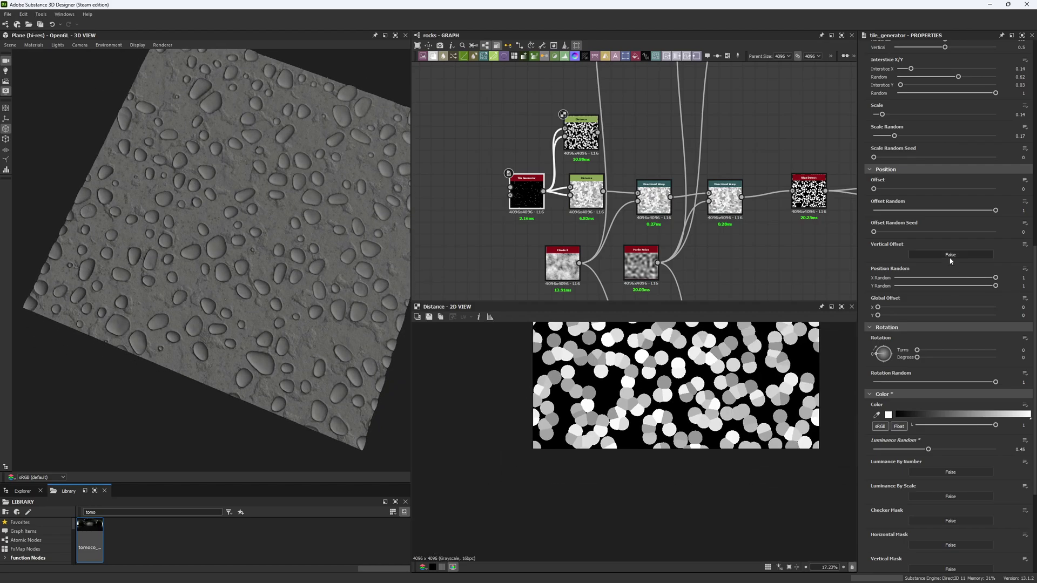
left_click_drag(308, 181, 247, 236)
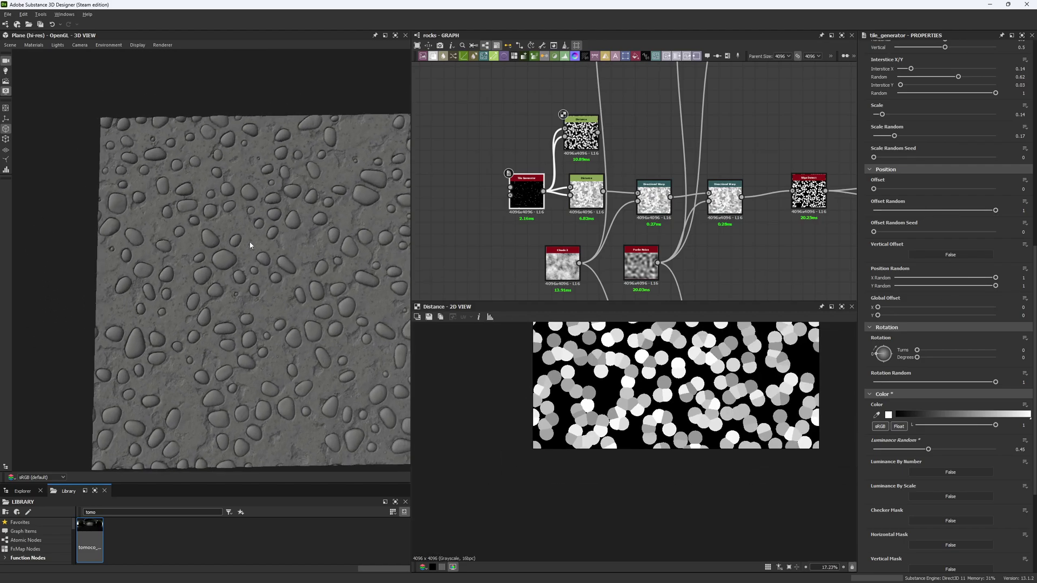
middle_click_drag(289, 286, 243, 238)
scroll(243, 238, "up", 1)
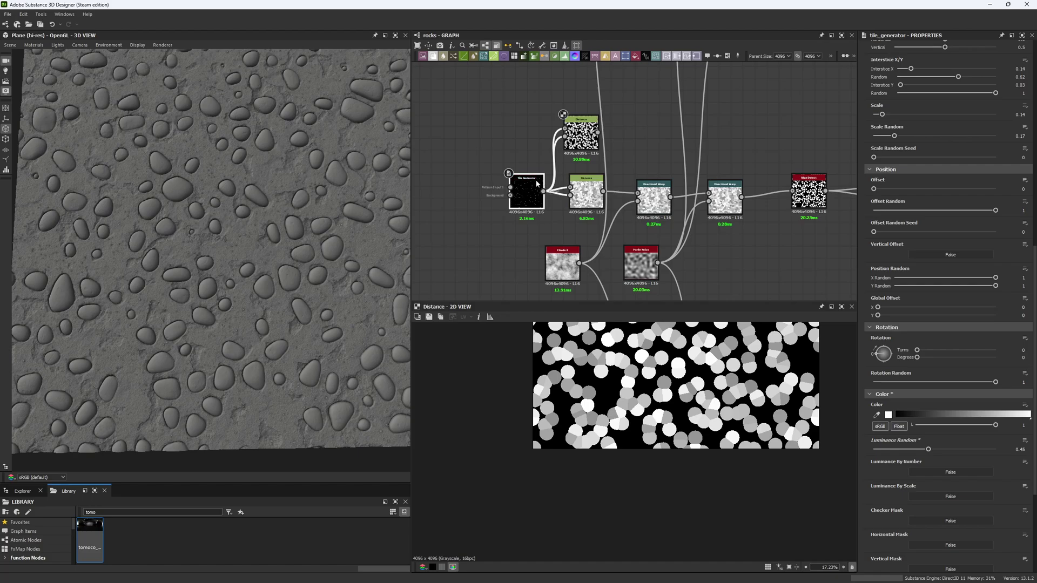
Set the Tile Generator's Luminance Random to 0.83 and show the whole plane in the 3D preview.
scroll(918, 346, "down", 3)
scroll(922, 347, "down", 1)
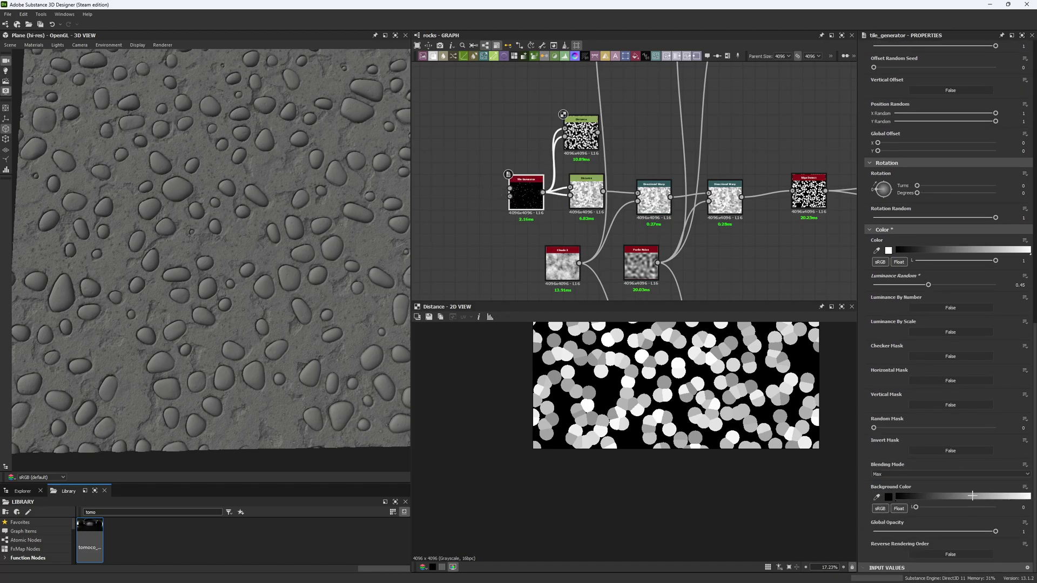
left_click(975, 284)
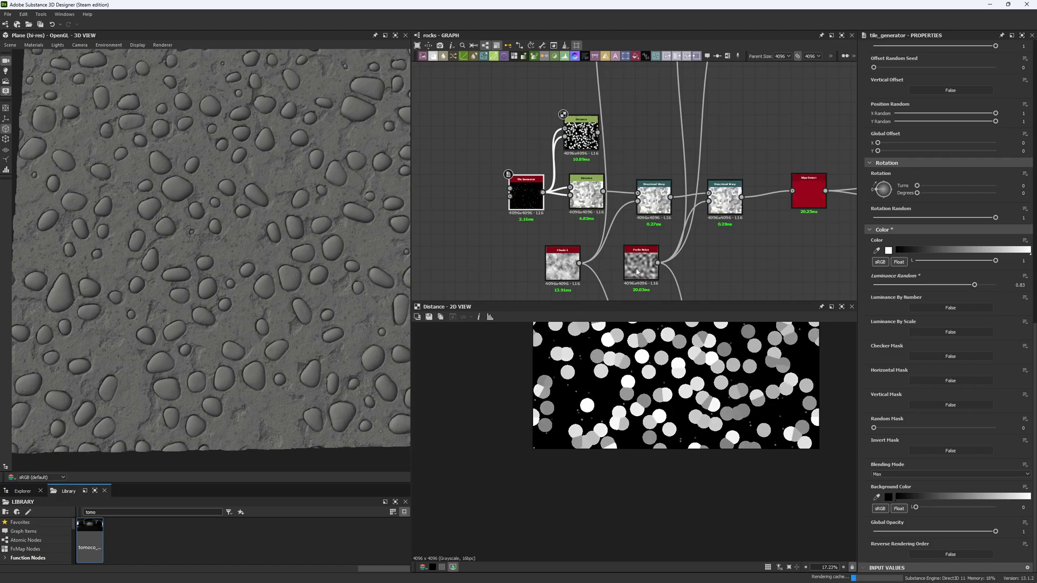
left_click_drag(334, 248, 232, 259)
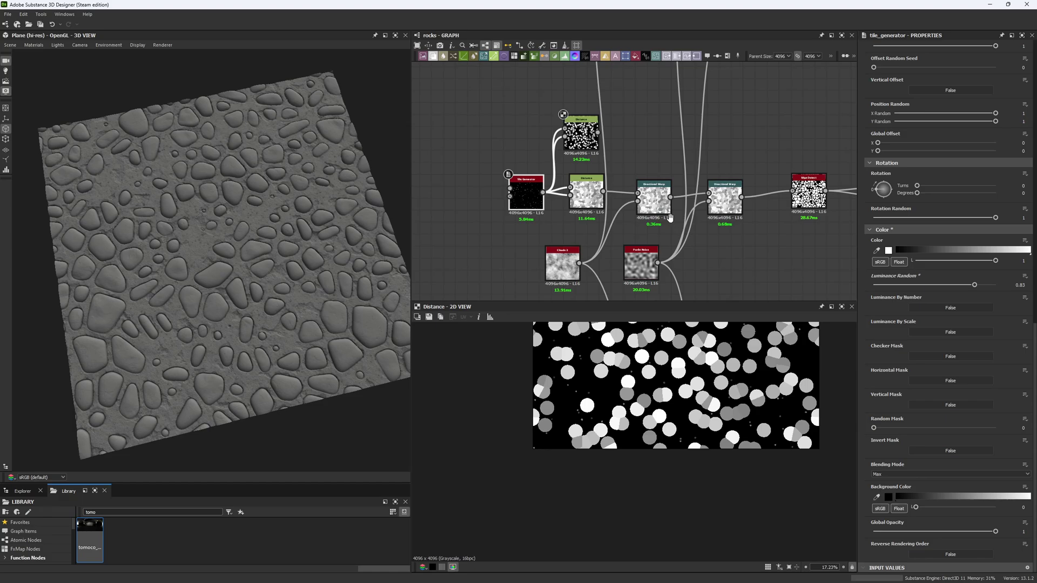
Preview the original Distance node's cell pattern with its parameters.
middle_click_drag(672, 221, 638, 215)
double_click(547, 191)
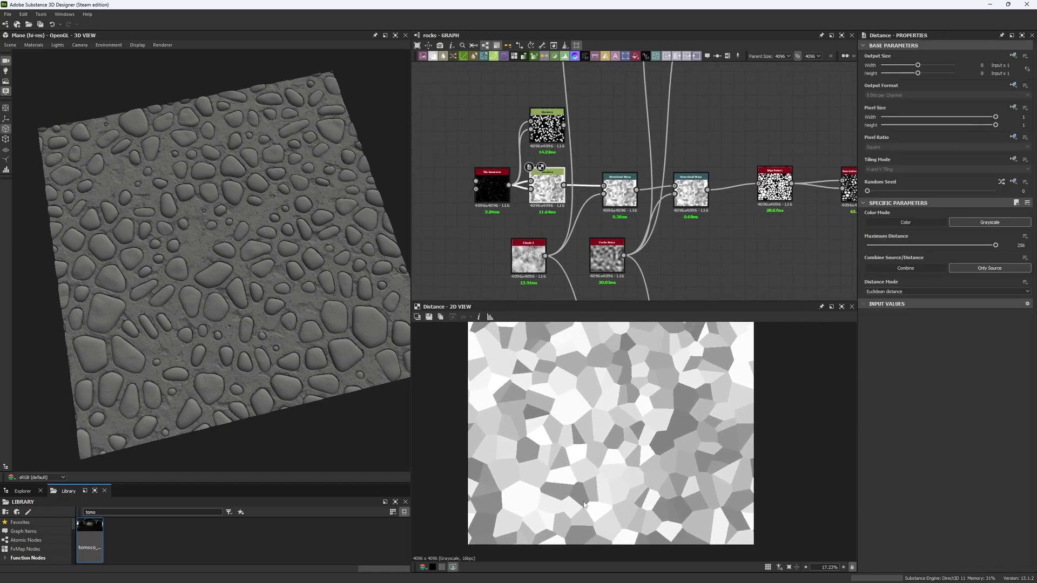
Preview the two Directional Warp nodes after the Distance node and examine the warped cell edges up close.
double_click(620, 192)
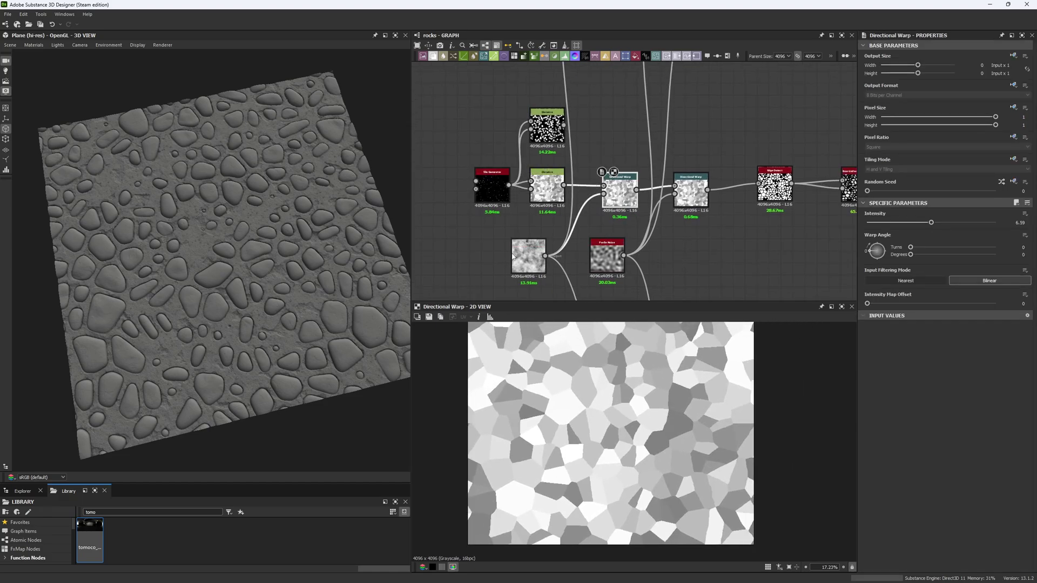
double_click(691, 192)
scroll(633, 386, "up", 4)
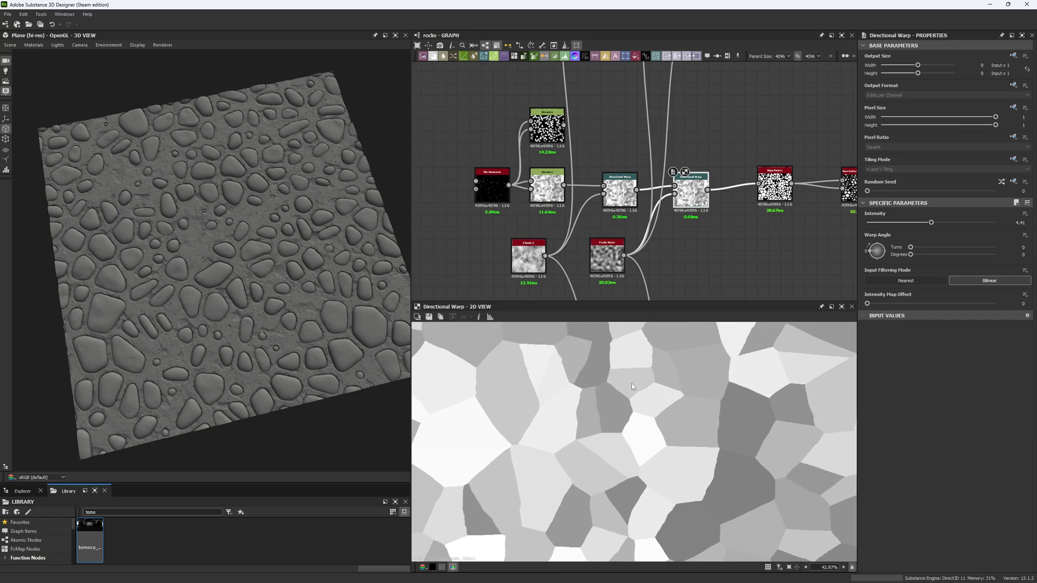
scroll(632, 384, "up", 3)
scroll(629, 456, "up", 3)
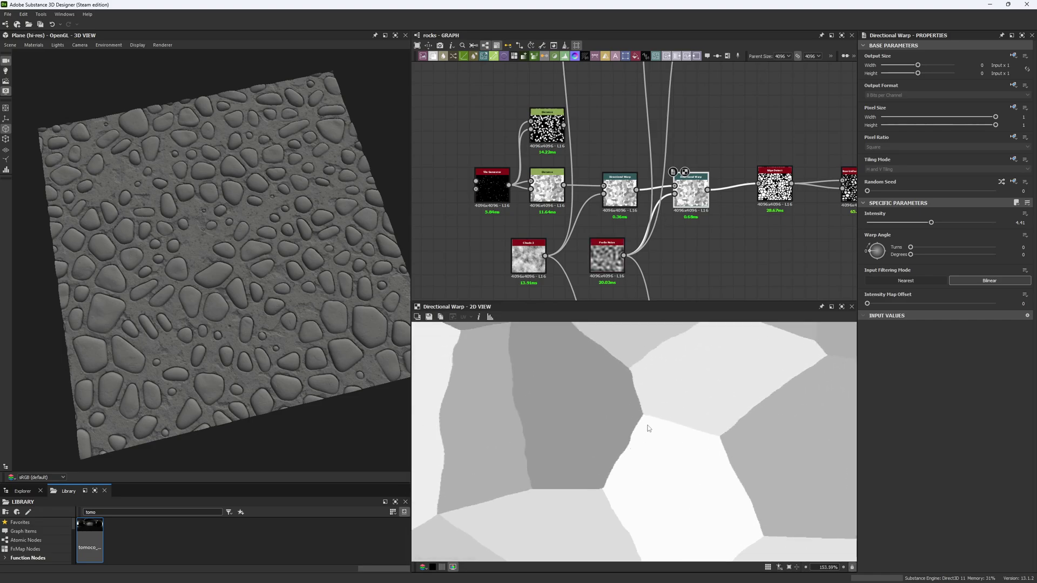
middle_click_drag(718, 252, 677, 258)
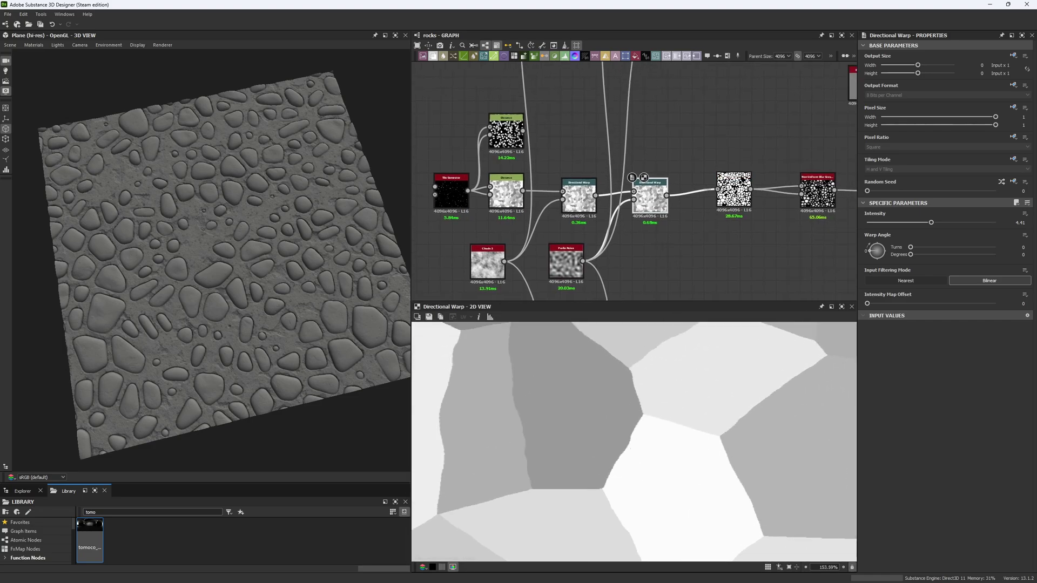
Preview the Edge Detect node with its parameters and examine its separated, rounded stone shapes.
double_click(734, 192)
scroll(636, 418, "down", 5)
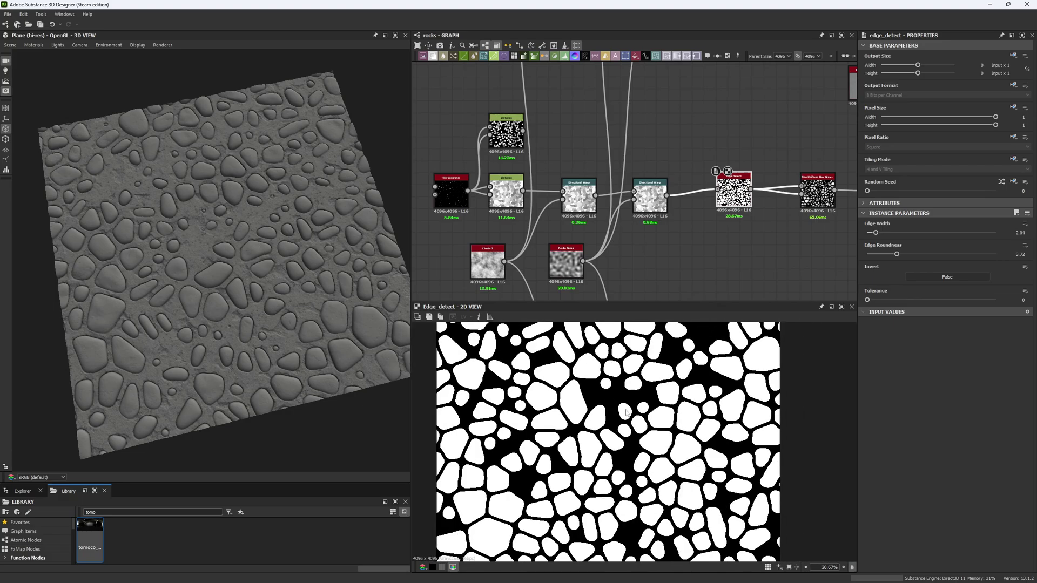
middle_click_drag(684, 227, 599, 216)
scroll(599, 216, "up", 2)
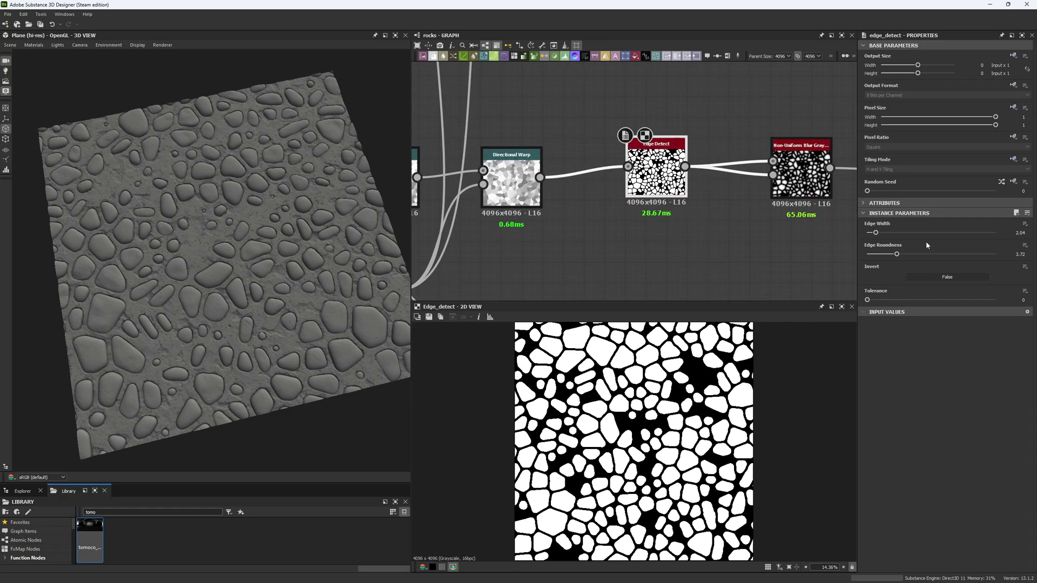
left_click_drag(650, 183, 629, 186)
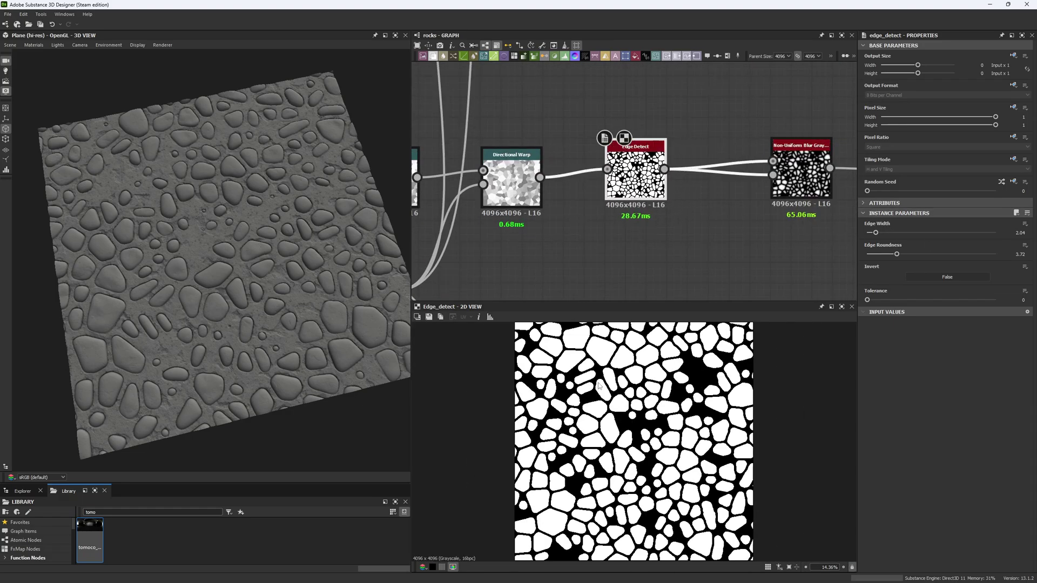
scroll(582, 390, "up", 6)
middle_click_drag(624, 229, 613, 198)
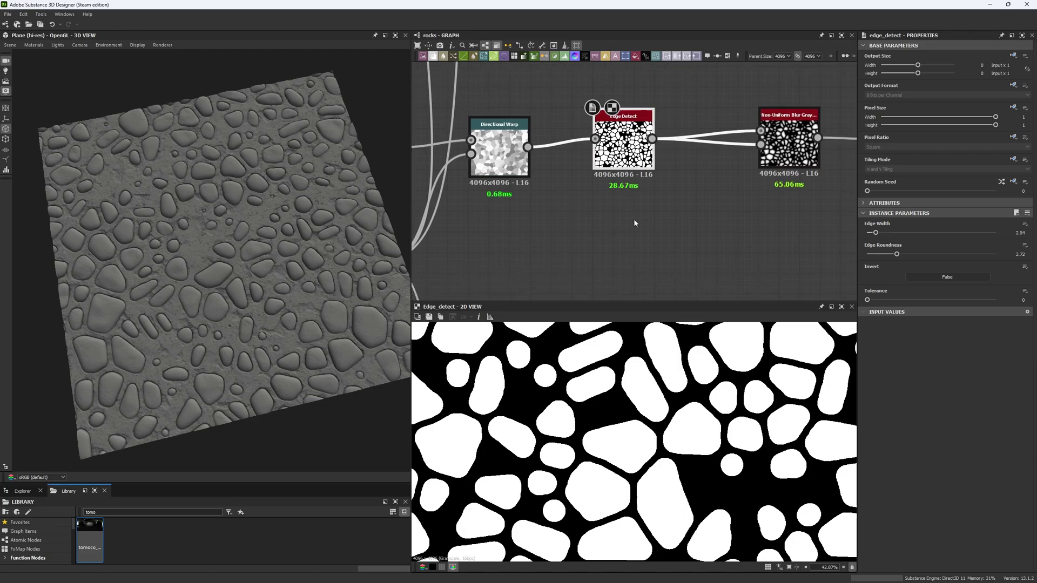
Duplicate the Edge Detect node with Edge Roundness 1.81 and move the original's output connections to the copy.
key("ctrl+d")
left_click_drag(896, 254, 882, 253)
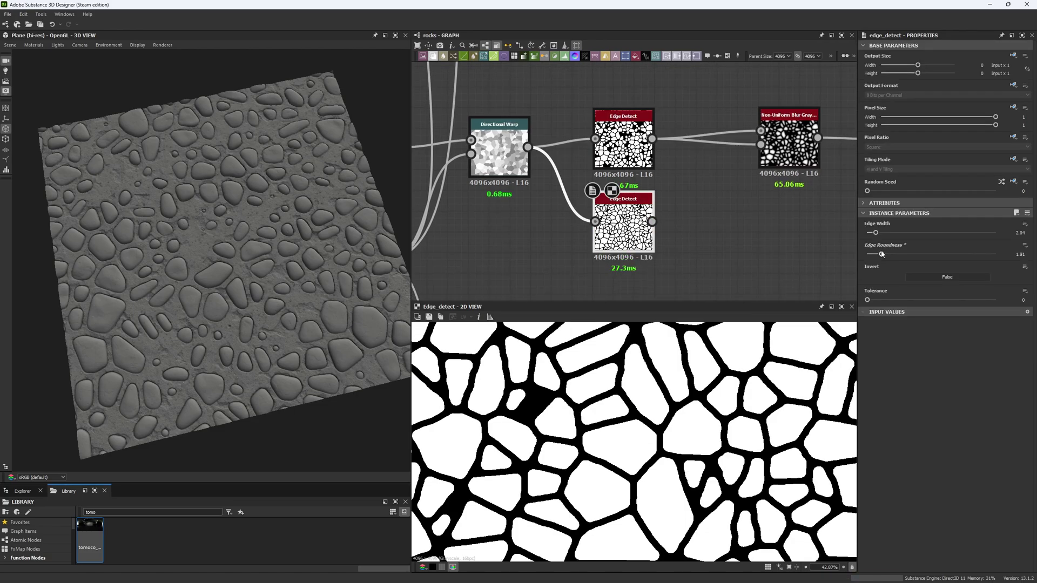
left_click_drag(652, 139, 652, 221, "shift")
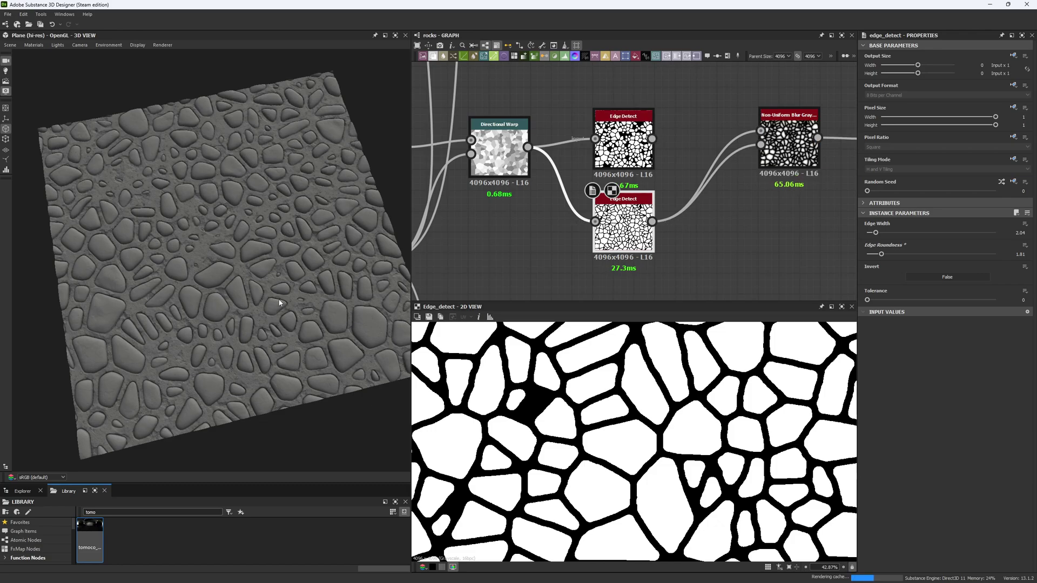
left_click_drag(279, 302, 280, 295)
Add a Blur HQ Grayscale node fed by the duplicated Edge Detect, with Quality 1 and Intensity 0.91.
middle_click_drag(814, 158, 691, 160)
left_click(689, 160)
middle_click_drag(567, 230, 552, 197)
left_click_drag(530, 198, 649, 219)
type("blur hq")
key("Return")
left_click(924, 254)
left_click(874, 233)
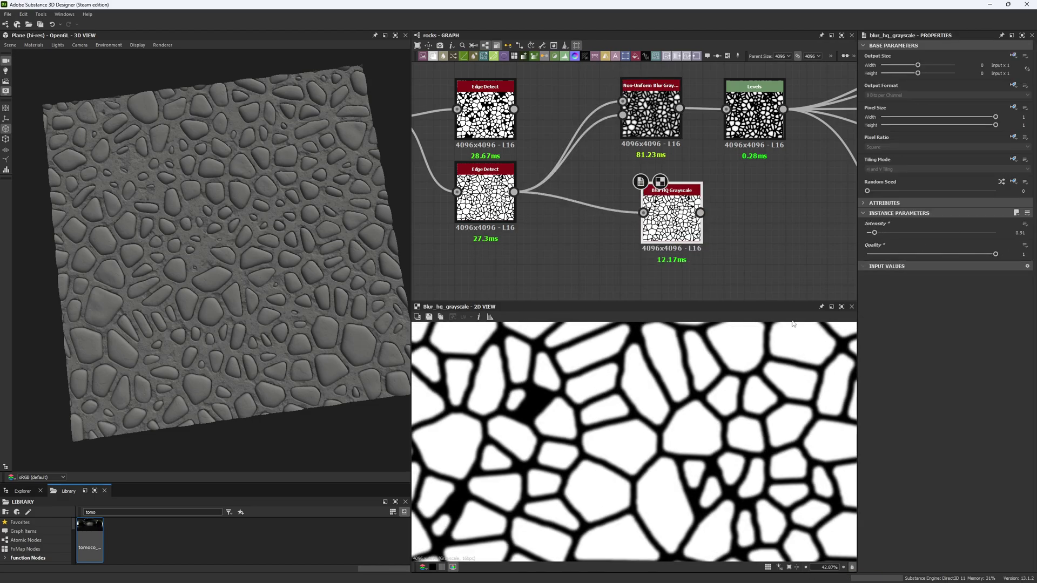
Try an Intensity of 3.62 on the Blur HQ Grayscale node and delete the node.
scroll(678, 384, "down", 3)
middle_click_drag(673, 388, 648, 395)
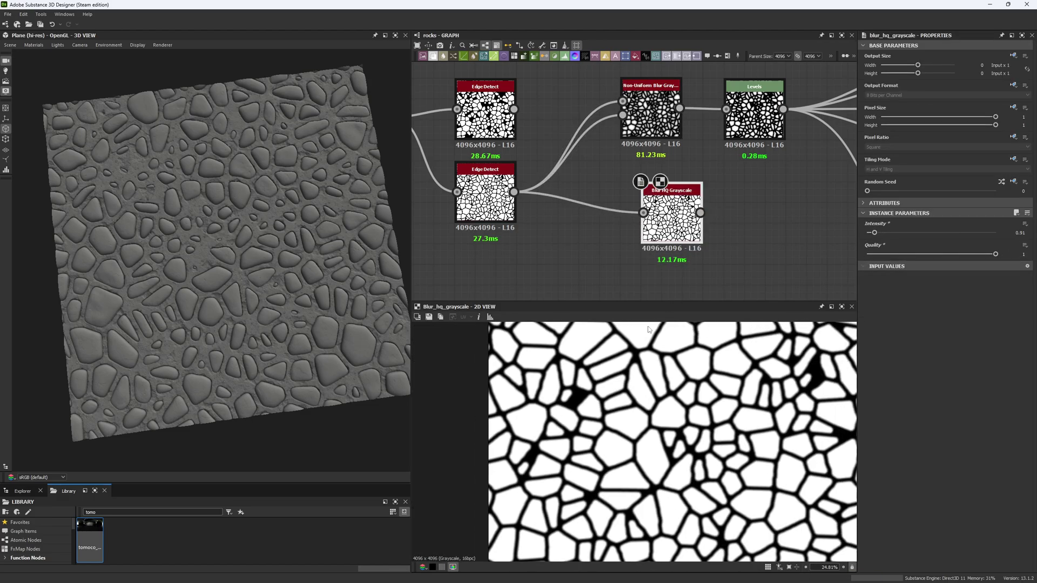
scroll(666, 318, "up", 3)
left_click_drag(885, 234, 895, 233)
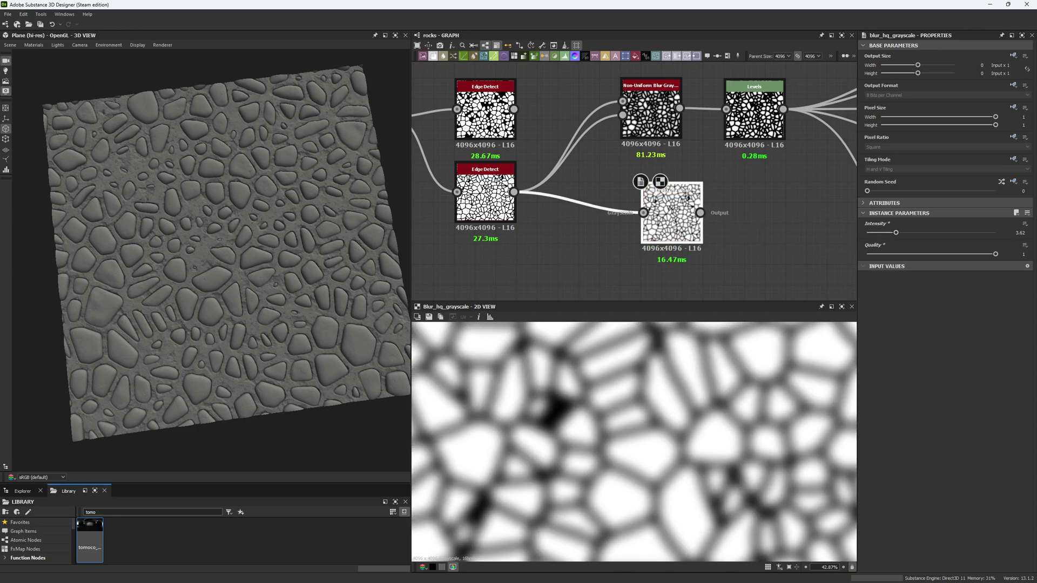
key("Delete")
Preview the Non-Uniform Blur Grayscale result and compare it with the Levels node that follows.
double_click(654, 111)
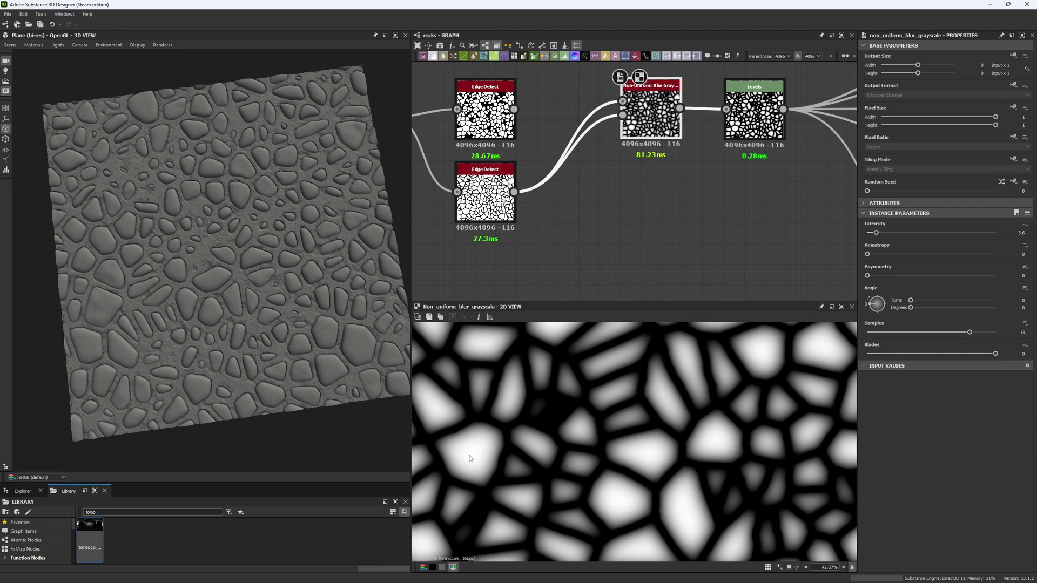
left_click_drag(295, 292, 129, 297)
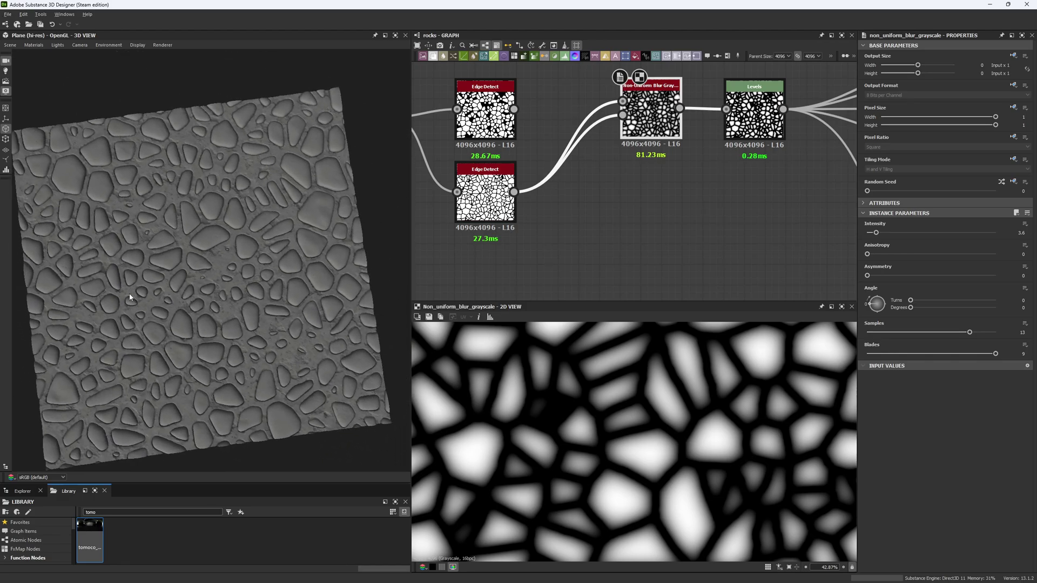
middle_click_drag(591, 194, 468, 194)
left_click(626, 129)
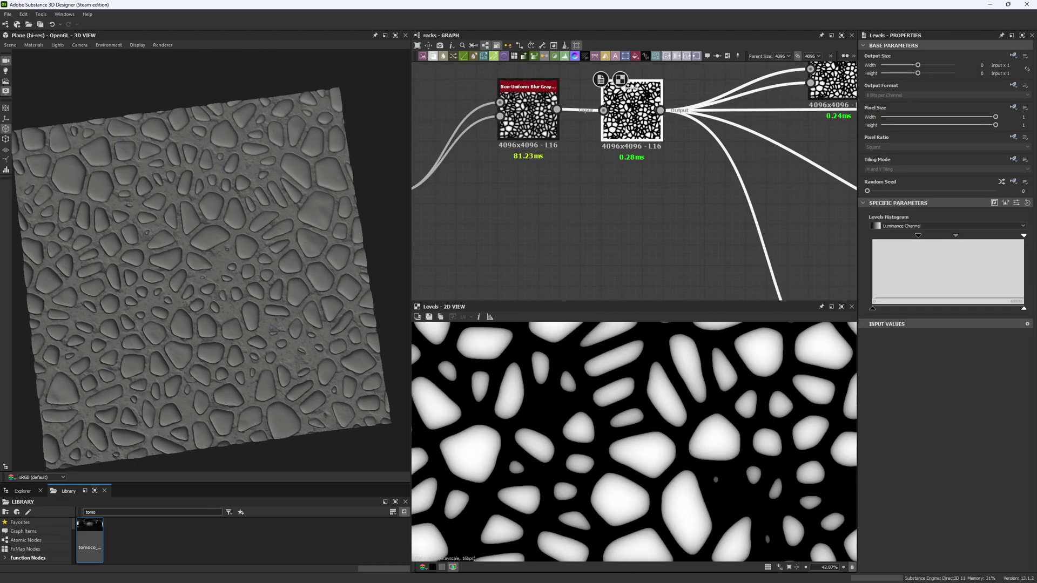
scroll(482, 448, "up", 4)
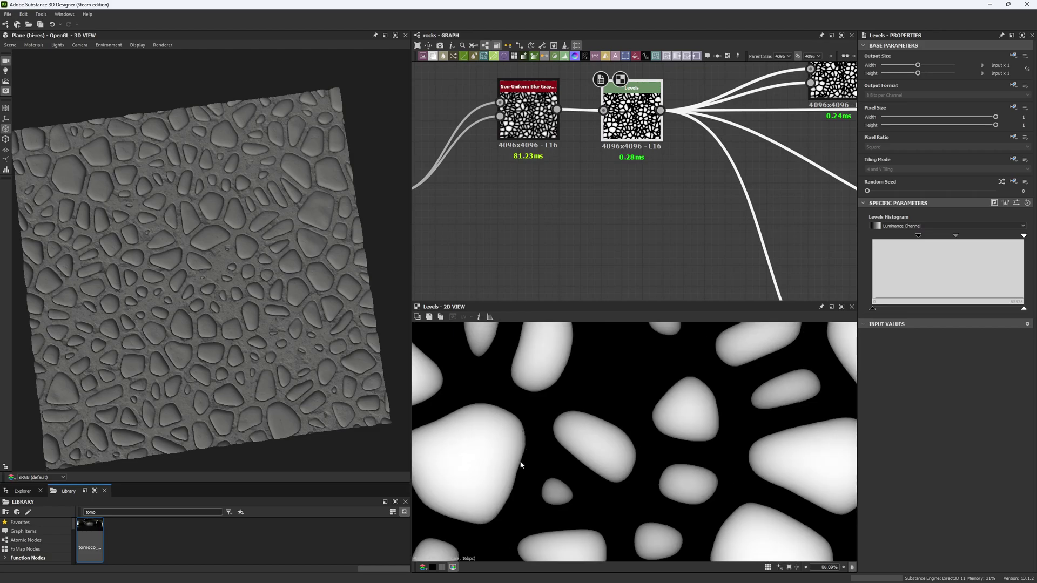
Try bypassing Levels by moving its output connections to Non-Uniform Blur Grayscale, inspect the 3D stones, and undo the rerouting.
left_click_drag(660, 110, 557, 109, "shift")
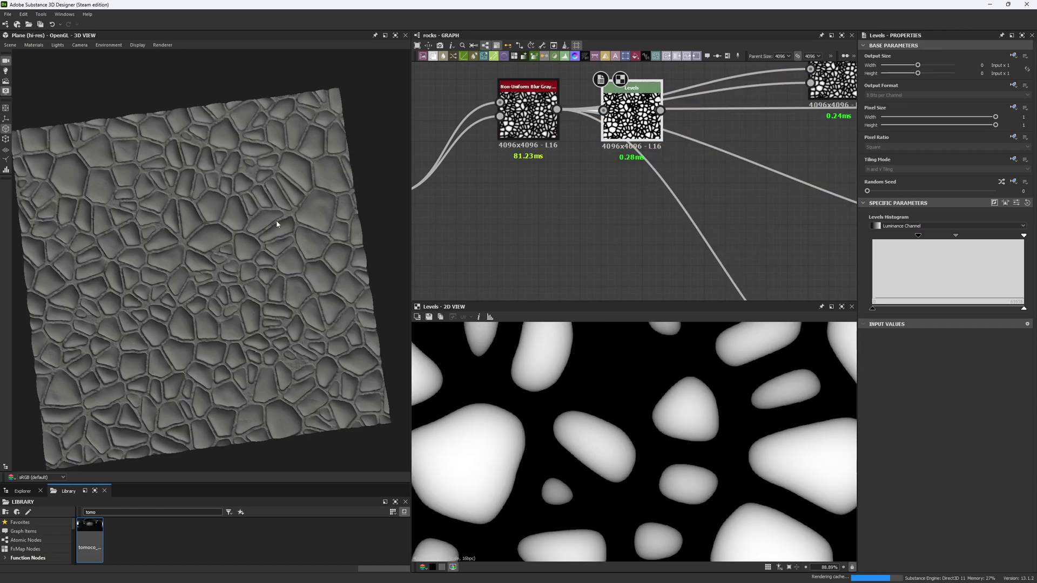
right_click_drag(266, 221, 224, 357)
left_click_drag(224, 357, 355, 320)
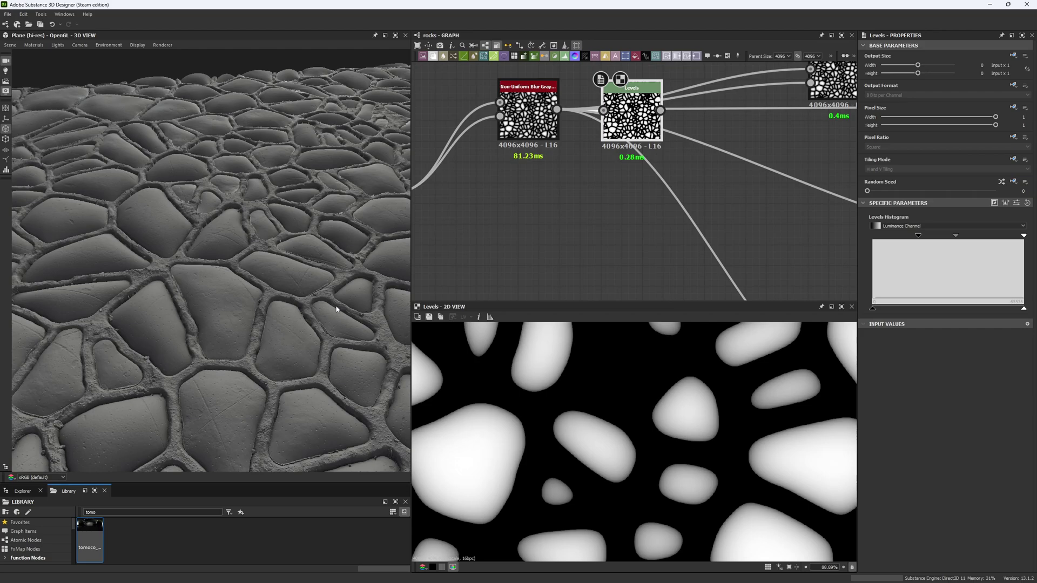
key("ctrl+z")
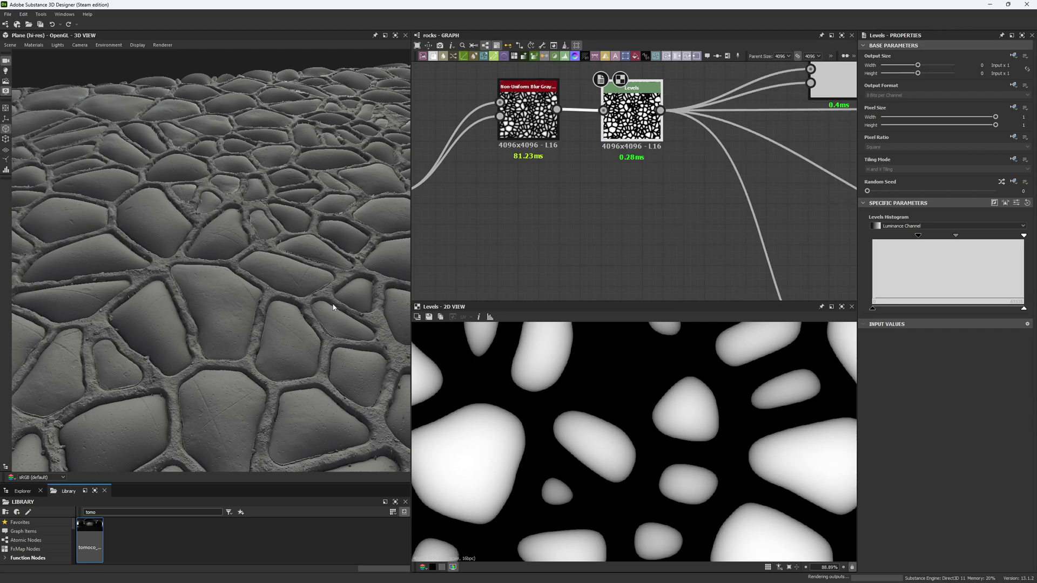
Examine the separated stones on the 3D plane from above and their surface detail up close.
left_click_drag(295, 303, 162, 257)
right_click_drag(162, 257, 180, 268)
scroll(576, 154, "down", 5)
middle_click_drag(590, 139, 539, 209)
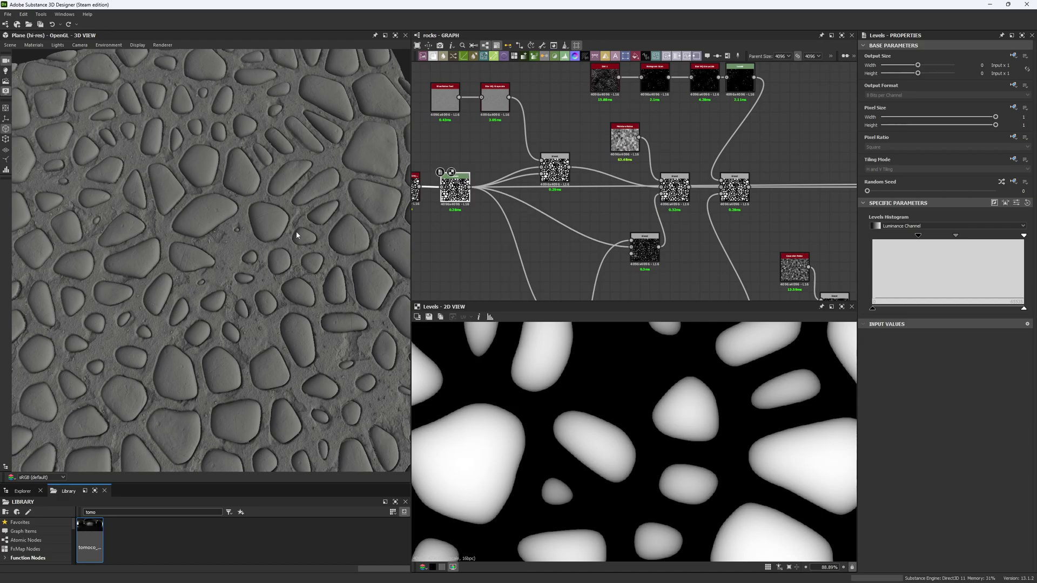
scroll(201, 171, "up", 10)
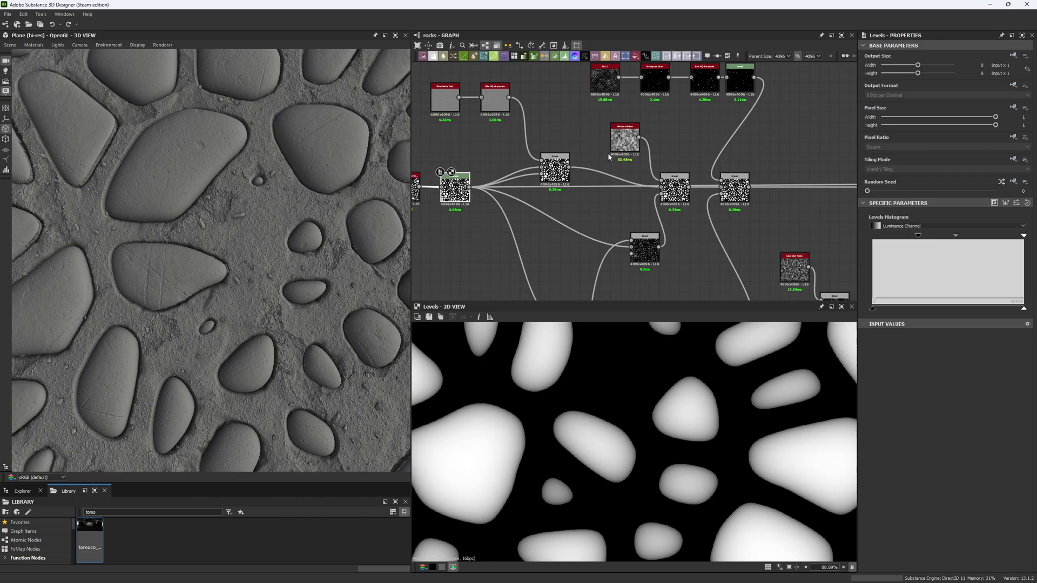
Move the first Blend node closer in line with Levels and preview its Blue Noise Fast and Blur HQ Grayscale inputs.
left_click_drag(558, 172, 587, 196)
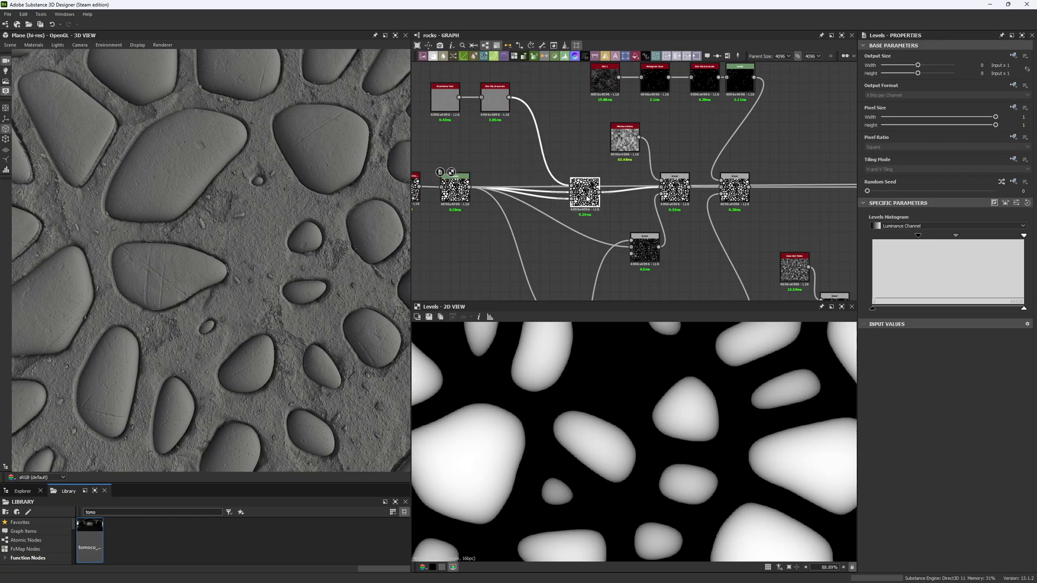
middle_click_drag(457, 103, 532, 112)
scroll(532, 111, "up", 4)
double_click(522, 108)
scroll(580, 394, "up", 5)
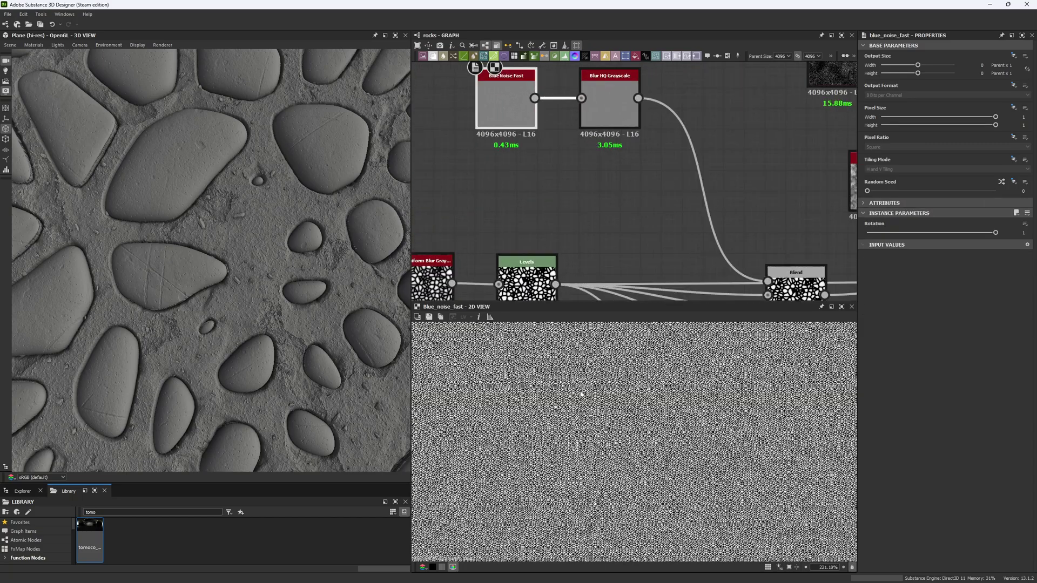
left_click(609, 100)
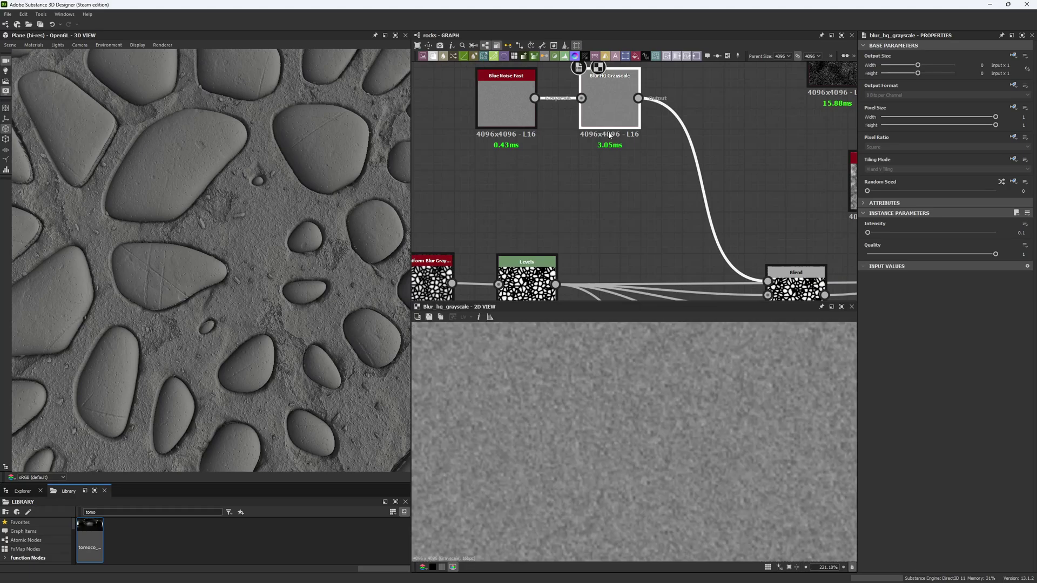
Try an Opacity of 0.11 on the Blend node that mixes in the blurred blue noise, and return it to 0.025.
scroll(619, 426, "down", 3)
middle_click_drag(658, 252, 595, 150)
scroll(234, 276, "up", 3)
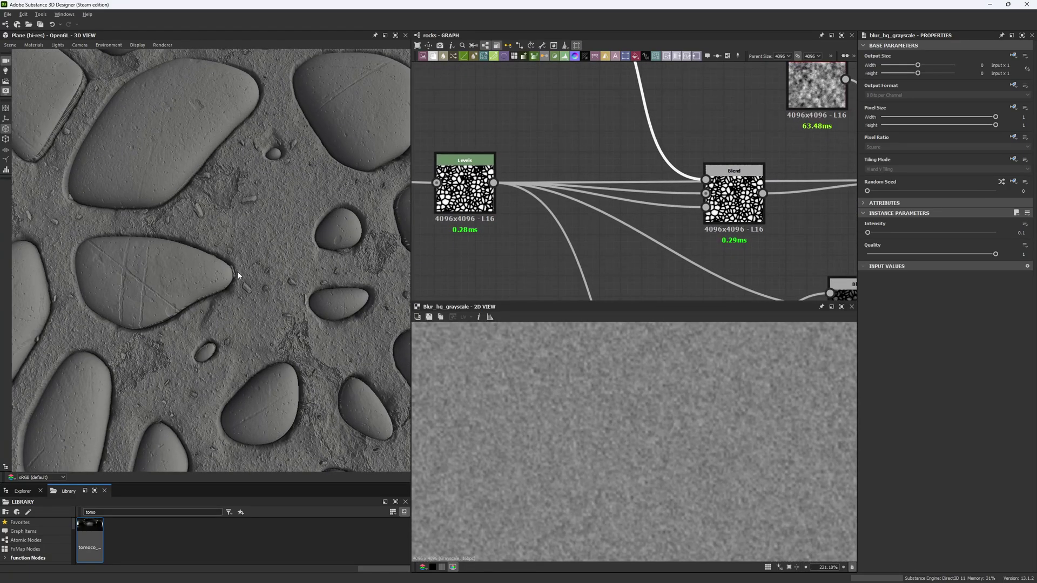
left_click(727, 208)
left_click(881, 223)
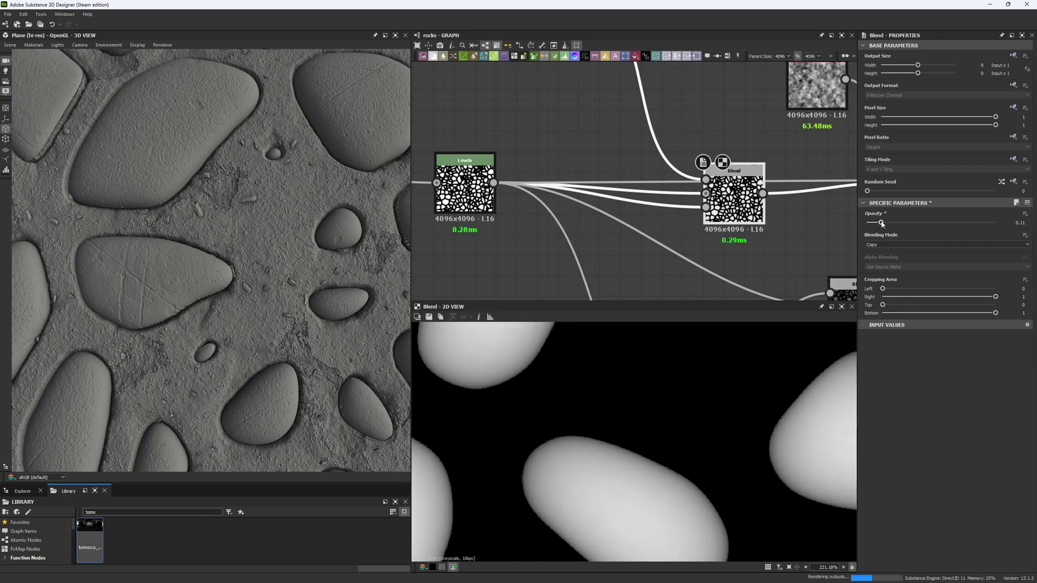
scroll(307, 225, "down", 5)
key("ctrl+z")
left_click_drag(1013, 223, 1028, 223)
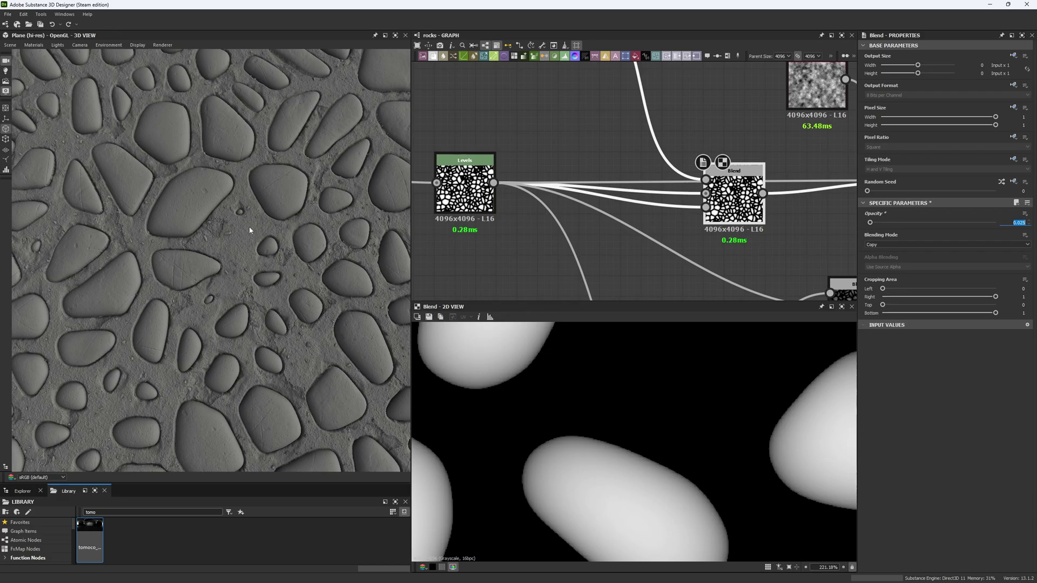
scroll(205, 223, "up", 6)
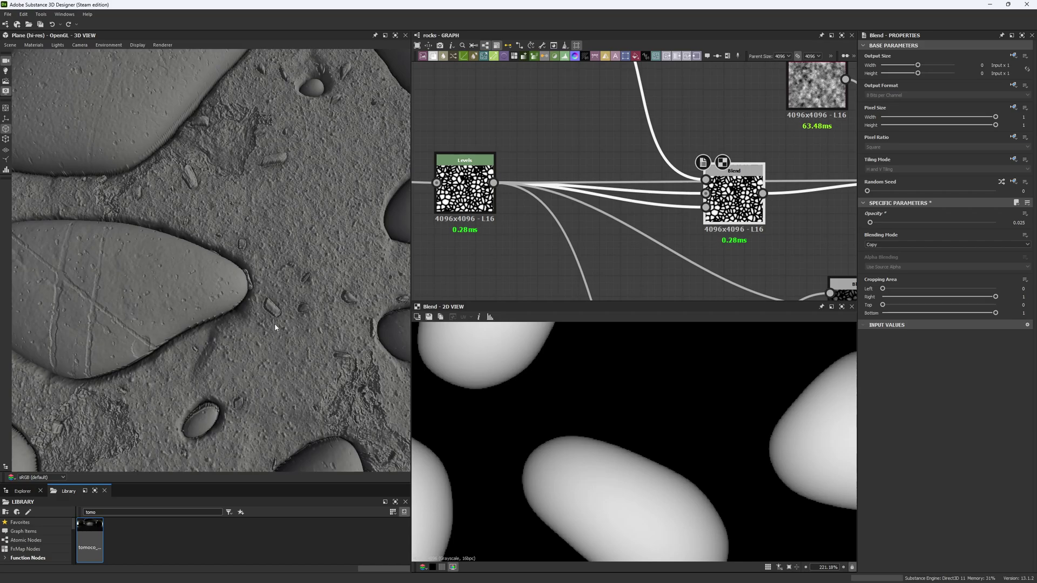
Preview the Blend node that mixes in the Moisture Noise, together with its parameters.
scroll(554, 204, "down", 5)
middle_click_drag(620, 195, 549, 224)
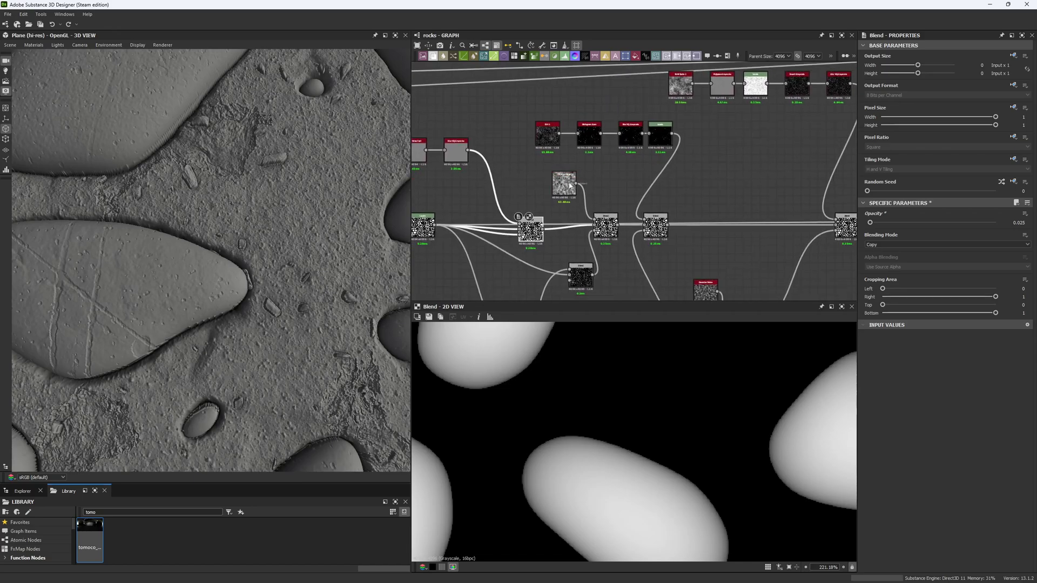
middle_click_drag(604, 247, 615, 202)
scroll(618, 188, "up", 3)
left_click(609, 191)
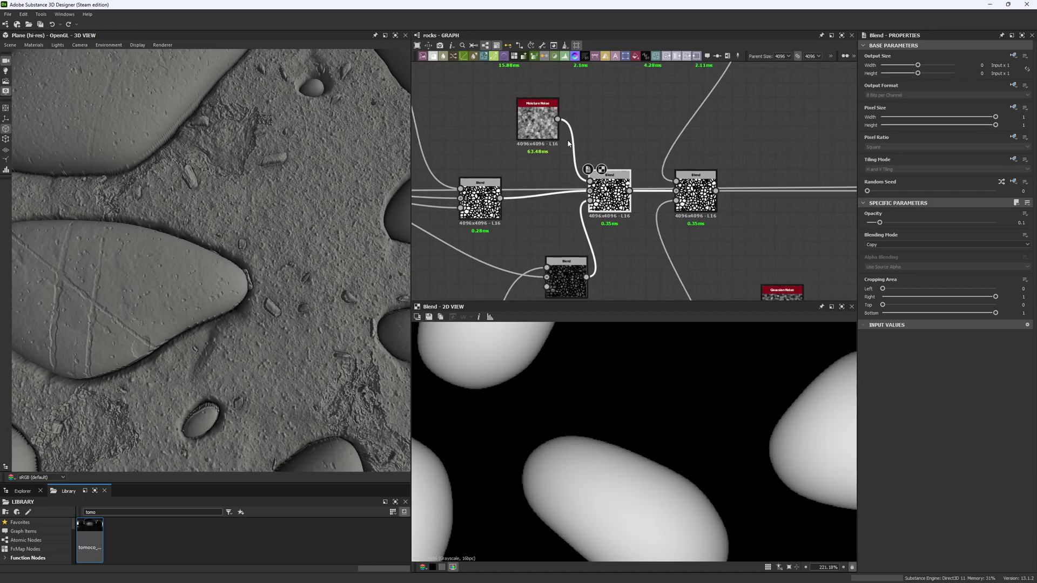
scroll(683, 342, "down", 6)
Trace that Blend node's mask back to the Blend of Gaussian Noise and Perlin Noise and preview it.
middle_click_drag(575, 228, 701, 166)
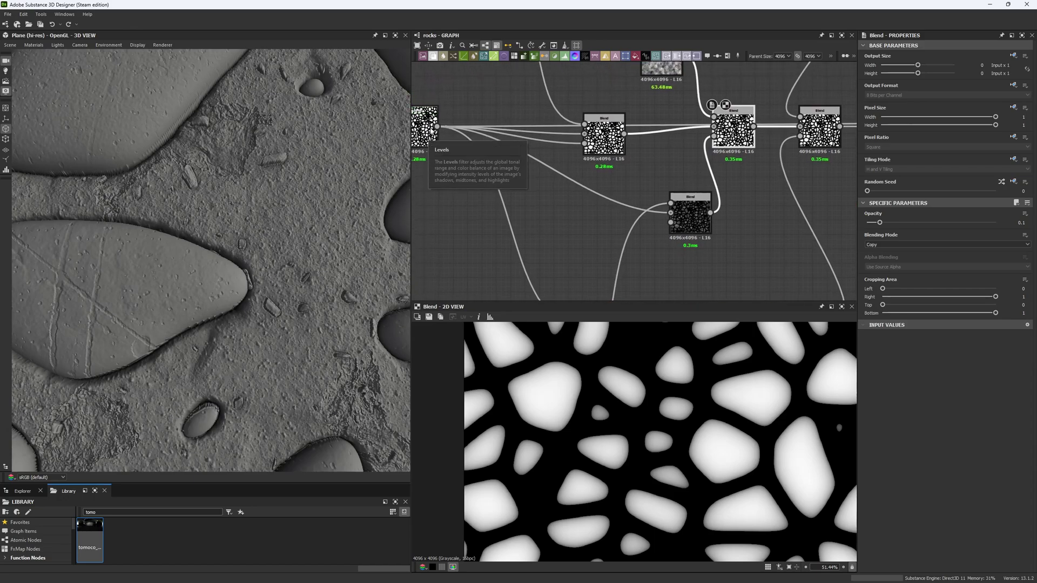
middle_click_drag(636, 231, 669, 103)
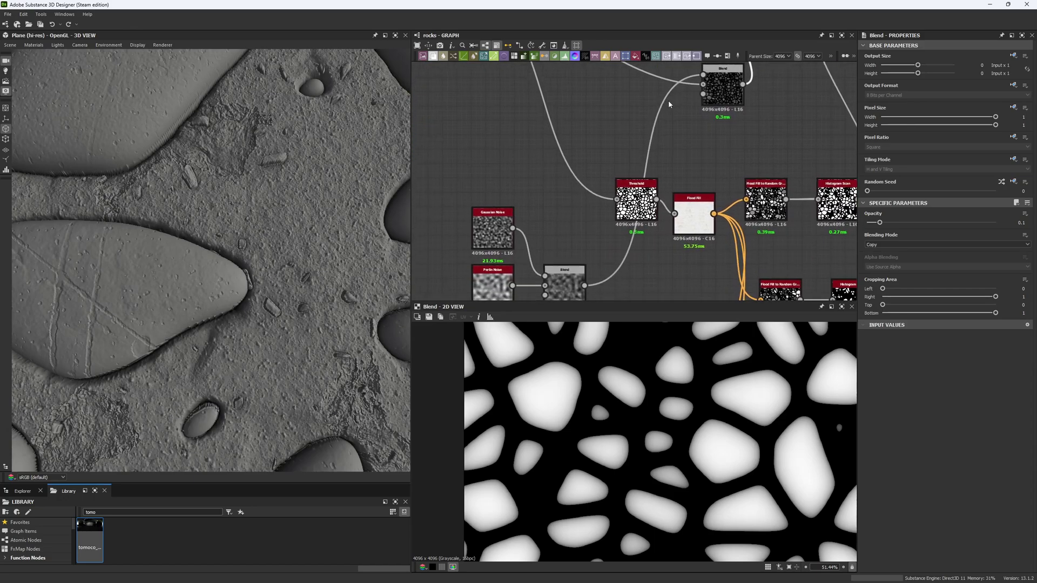
middle_click_drag(563, 264, 573, 215)
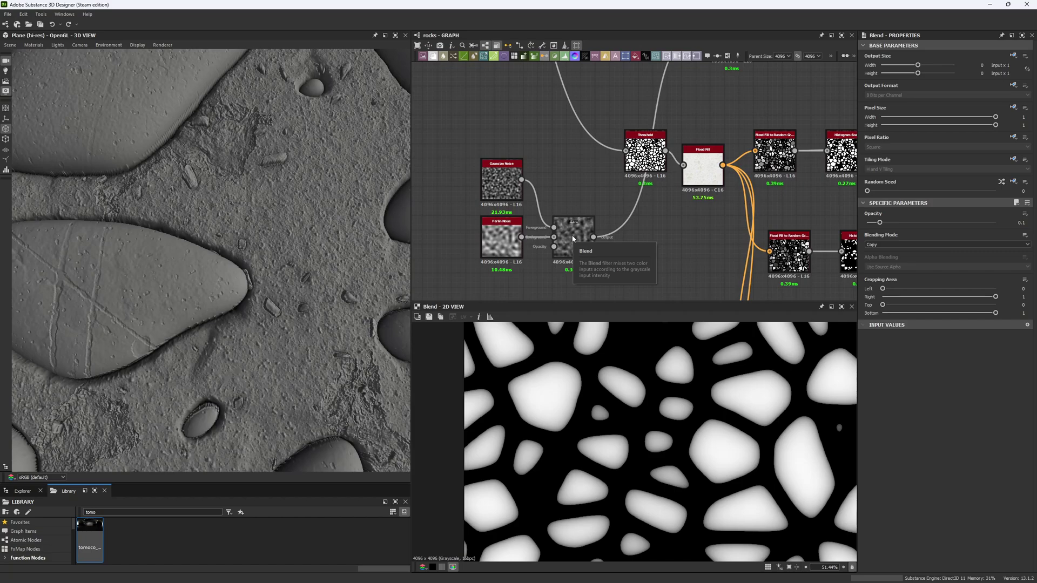
double_click(573, 239)
scroll(620, 424, "down", 5)
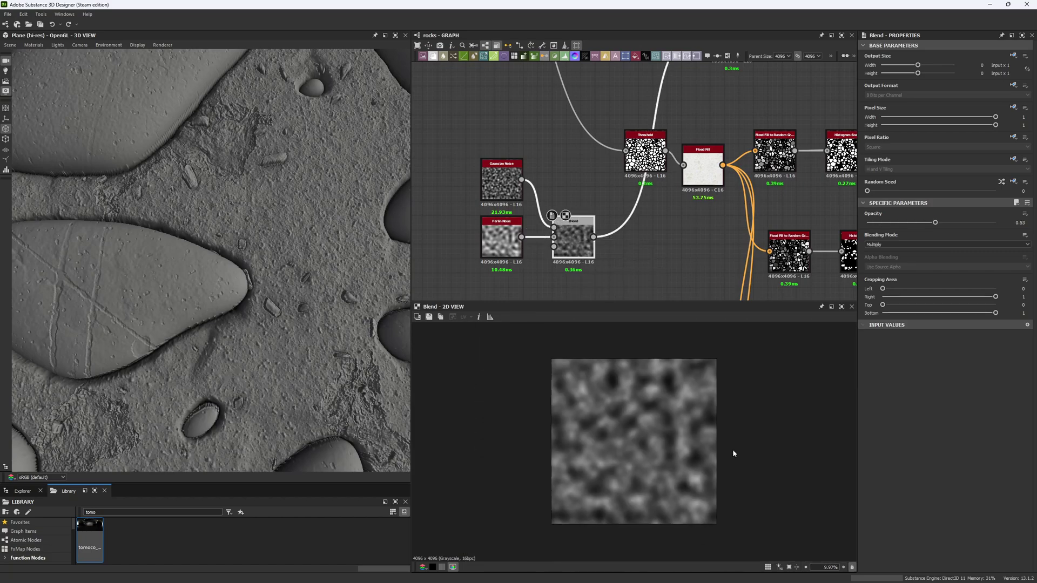
Examine the blended Gaussian and Perlin noise mask up close and compare it with the stones' surface in the 3D view.
scroll(637, 429, "up", 3)
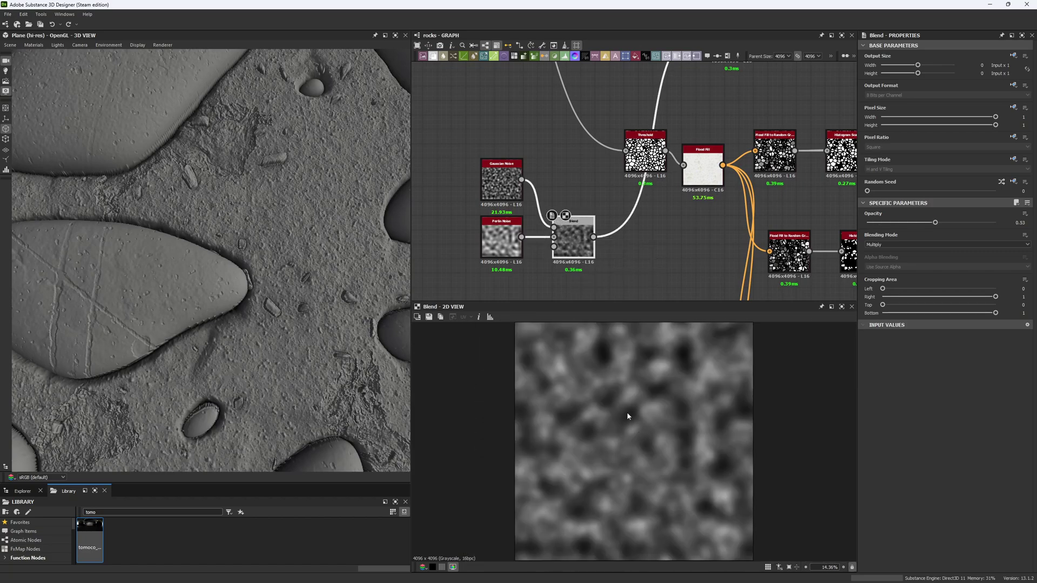
scroll(313, 126, "down", 5)
right_click_drag(296, 189, 355, 214, "ctrl+shift")
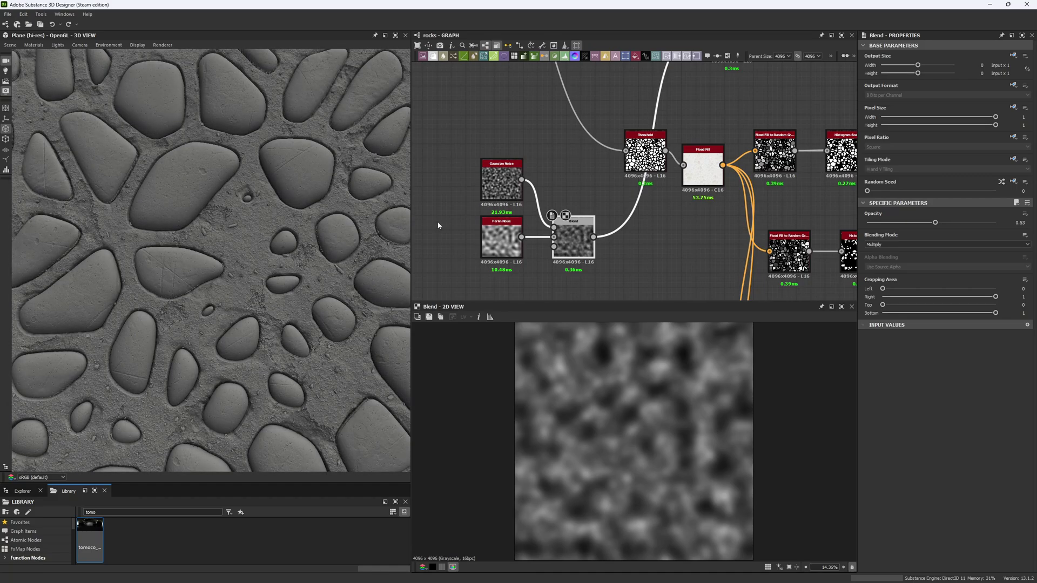
scroll(606, 368, "up", 5)
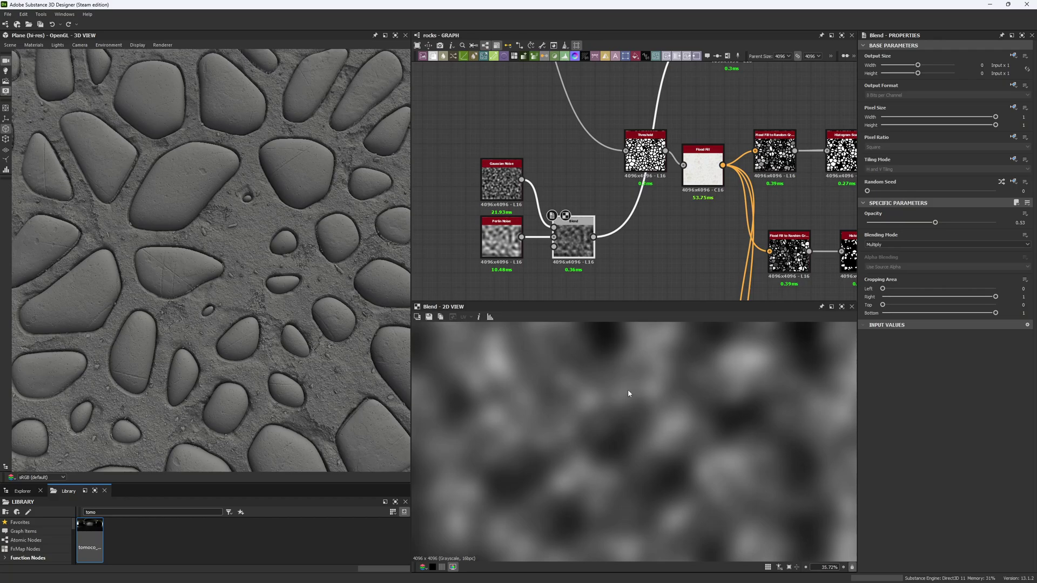
scroll(627, 184, "up", 1)
Locate the Dirt 1 chain above the stone Blend nodes and preview the whole Dirt 1 texture.
middle_click_drag(646, 138, 604, 258)
middle_click_drag(606, 162, 537, 200)
middle_click_drag(651, 127, 593, 238)
scroll(717, 223, "down", 2)
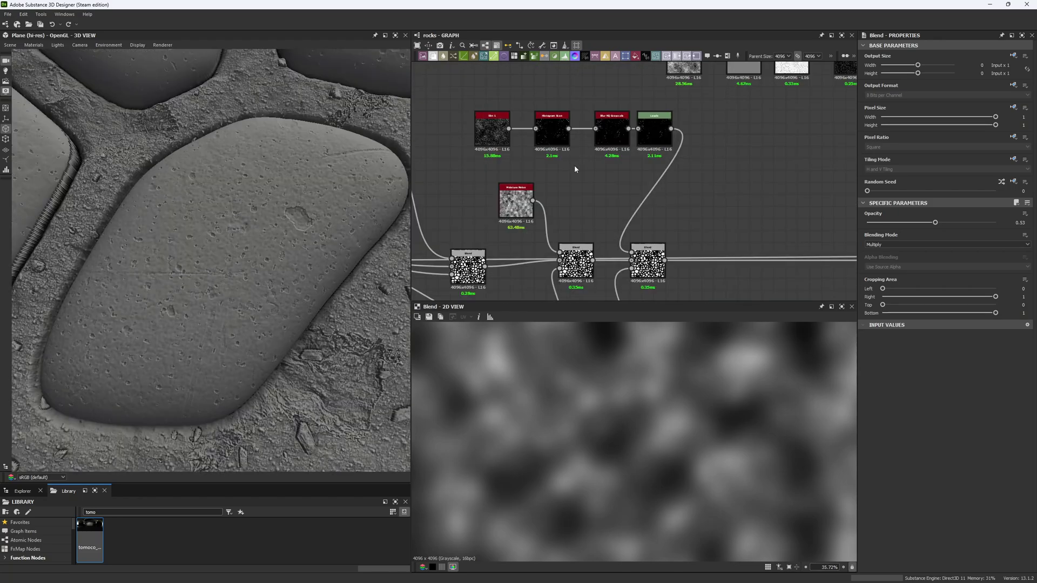
middle_click_drag(647, 166, 594, 190)
scroll(536, 176, "down", 2)
scroll(594, 189, "up", 1)
double_click(472, 157)
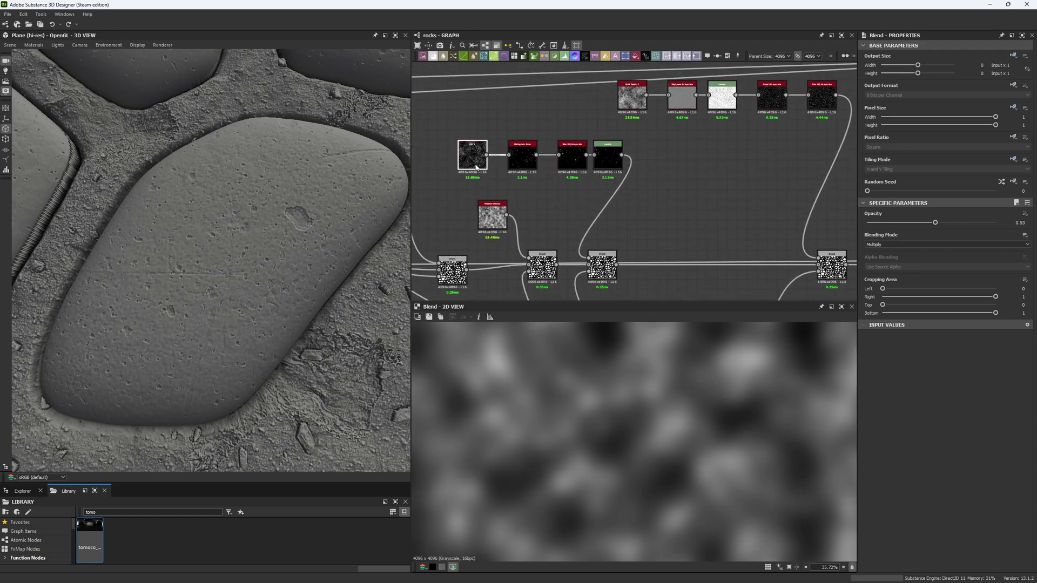
key("f")
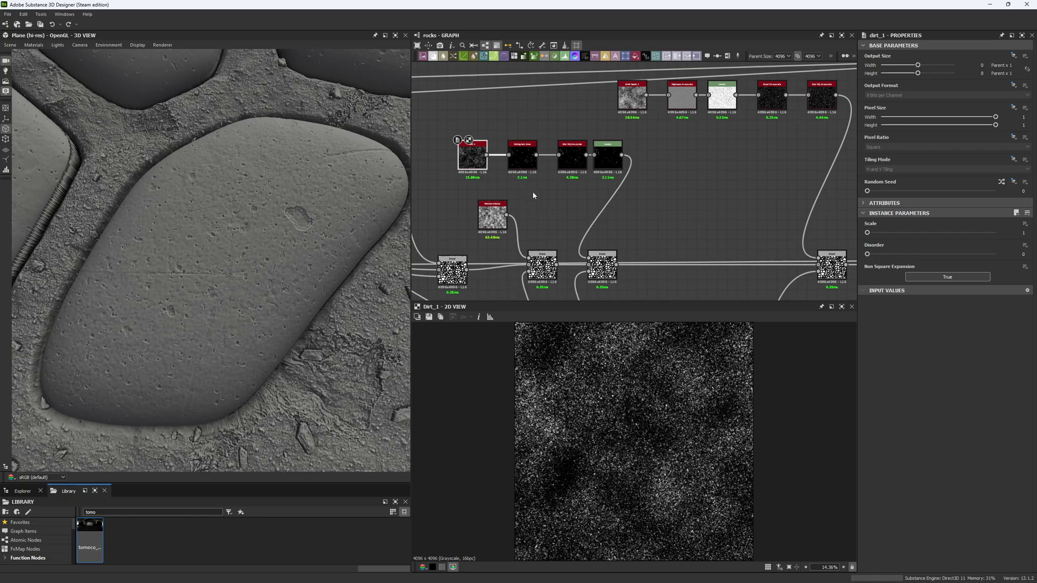
Preview the Histogram Scan, Blur HQ Grayscale and Levels nodes that process Dirt 1, inspecting the specks up close.
double_click(519, 162)
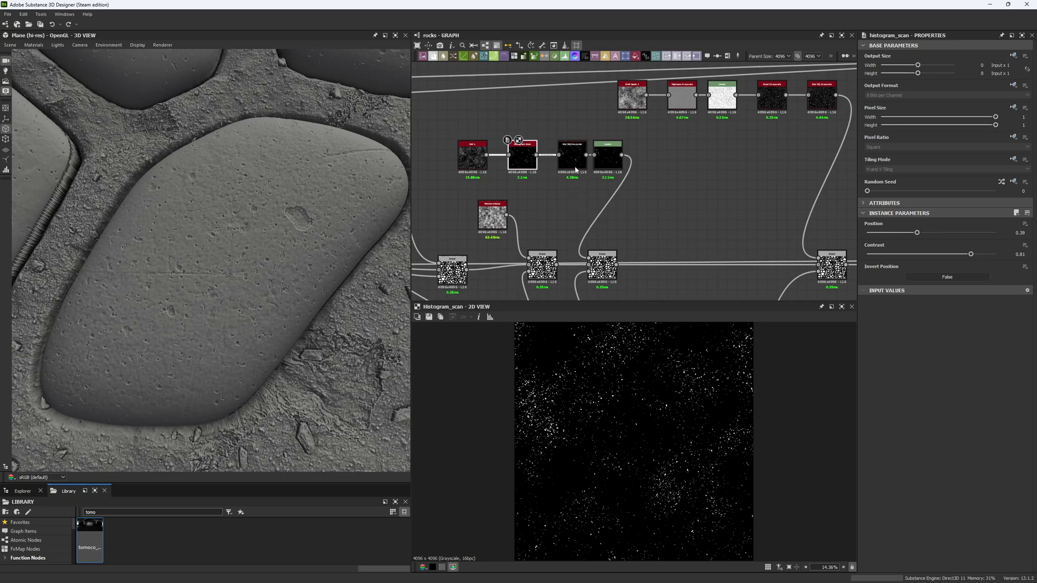
scroll(590, 440, "up", 15)
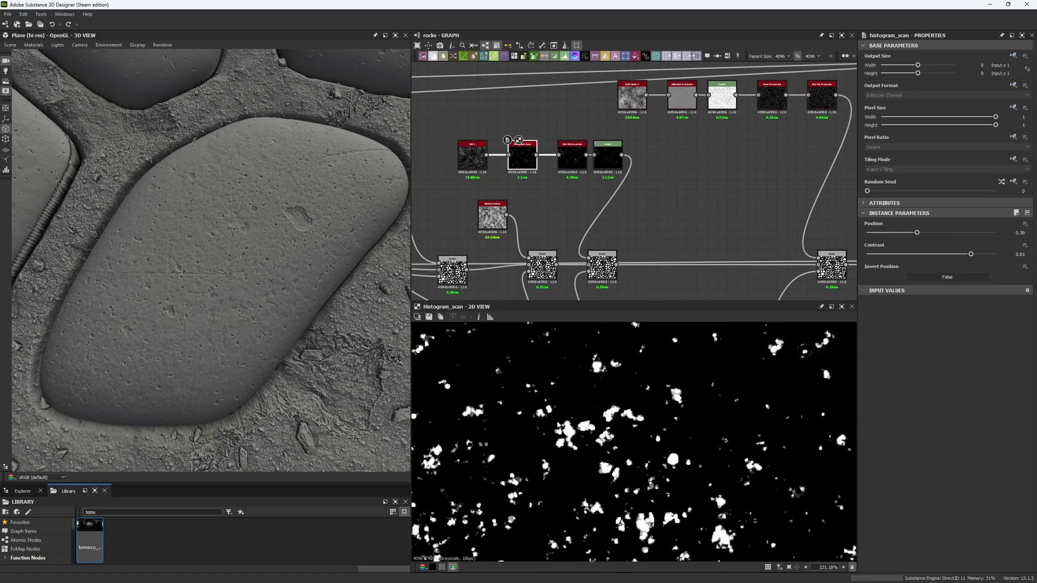
double_click(572, 157)
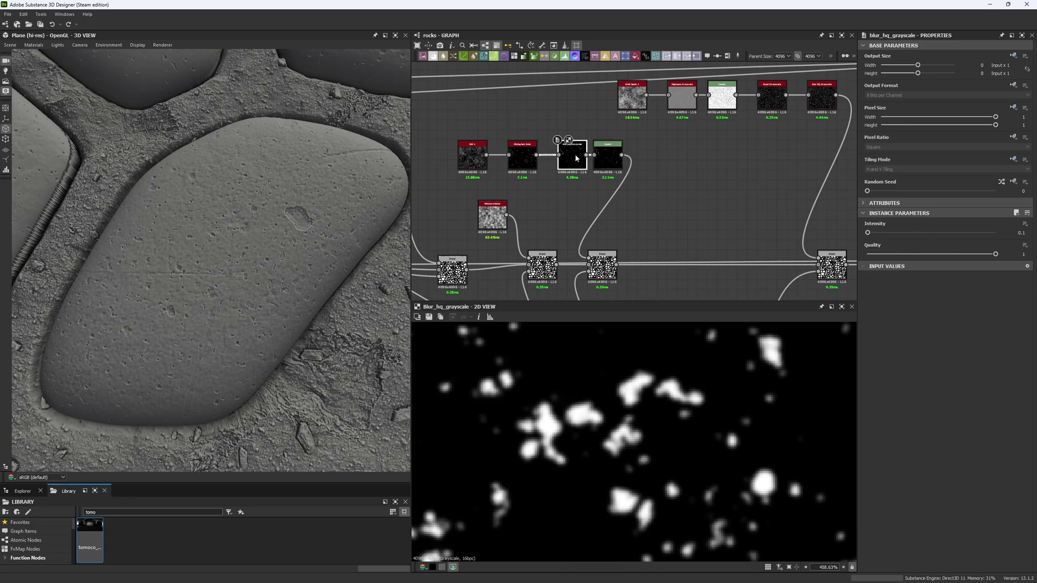
double_click(608, 158)
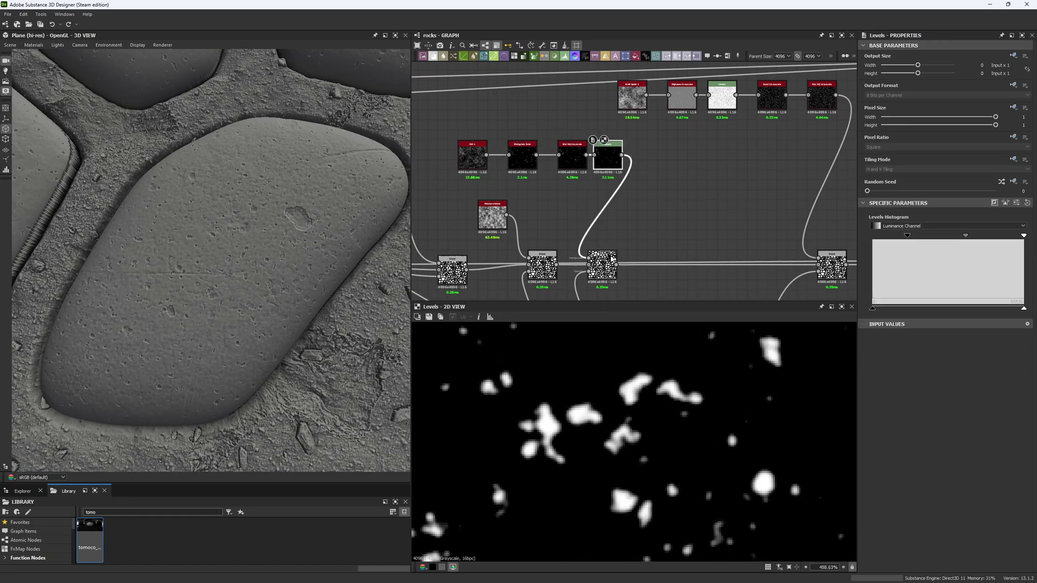
Preview the Subtract Blend node that takes the Dirt 1 Levels output, together with its parameters.
middle_click_drag(609, 259, 655, 112)
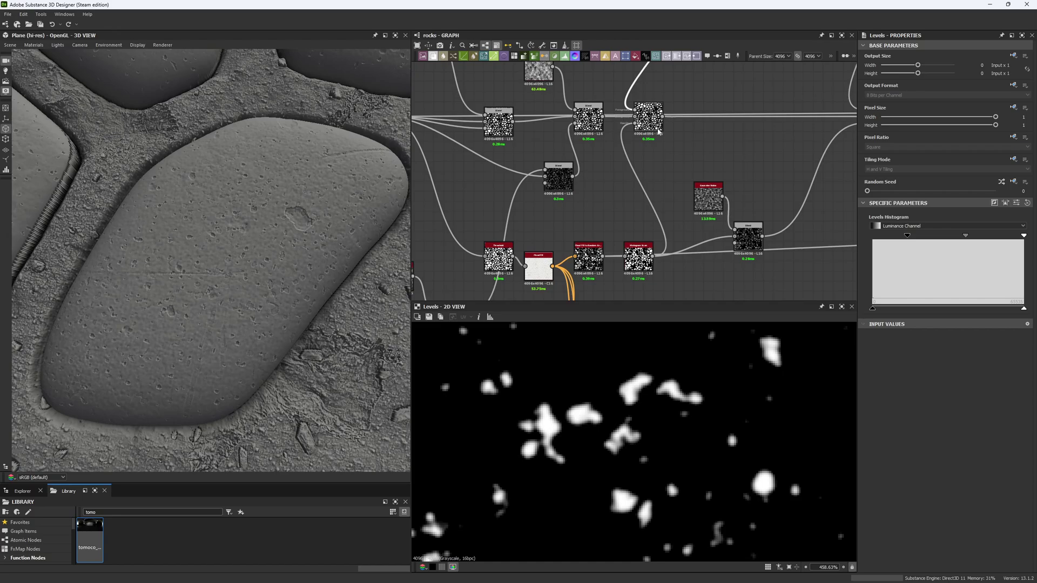
double_click(656, 126)
middle_click_drag(620, 205, 648, 163)
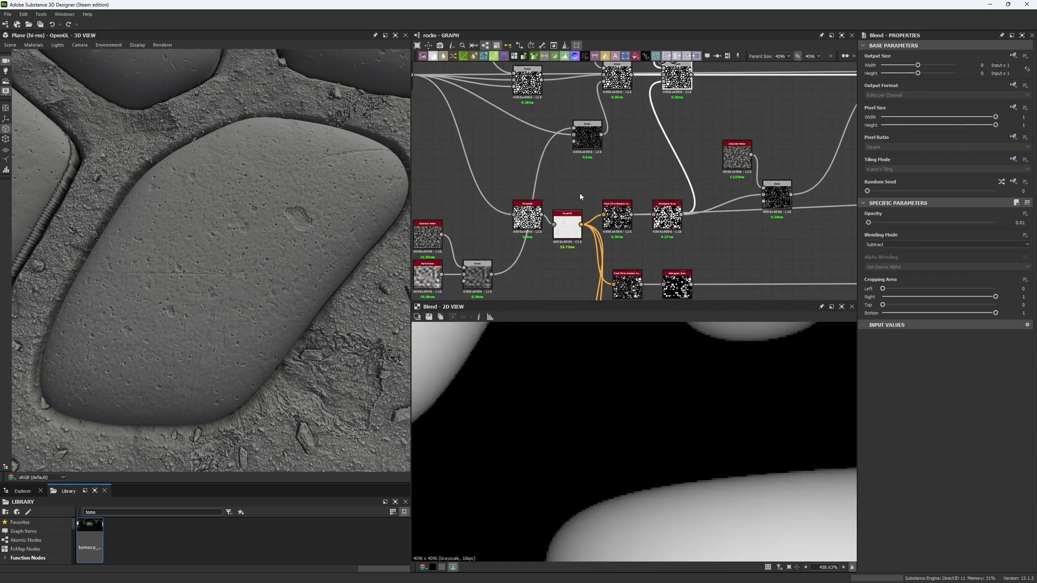
Preview that Blend node's mask sources, Flood Fill to Random Grayscale and its Histogram Scan, and inspect the Position parameter.
double_click(618, 216)
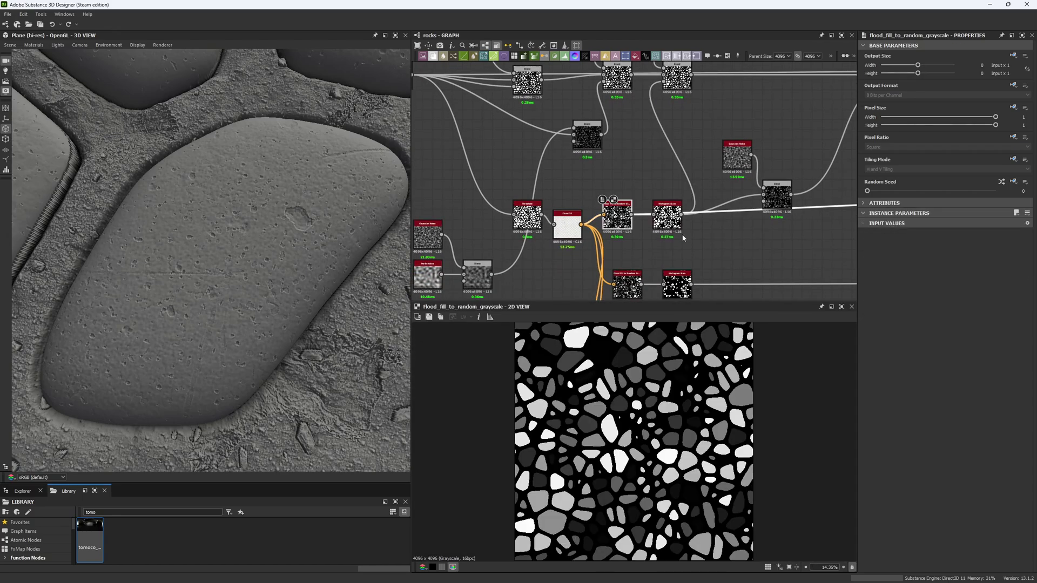
double_click(668, 216)
middle_click_drag(654, 167, 621, 214)
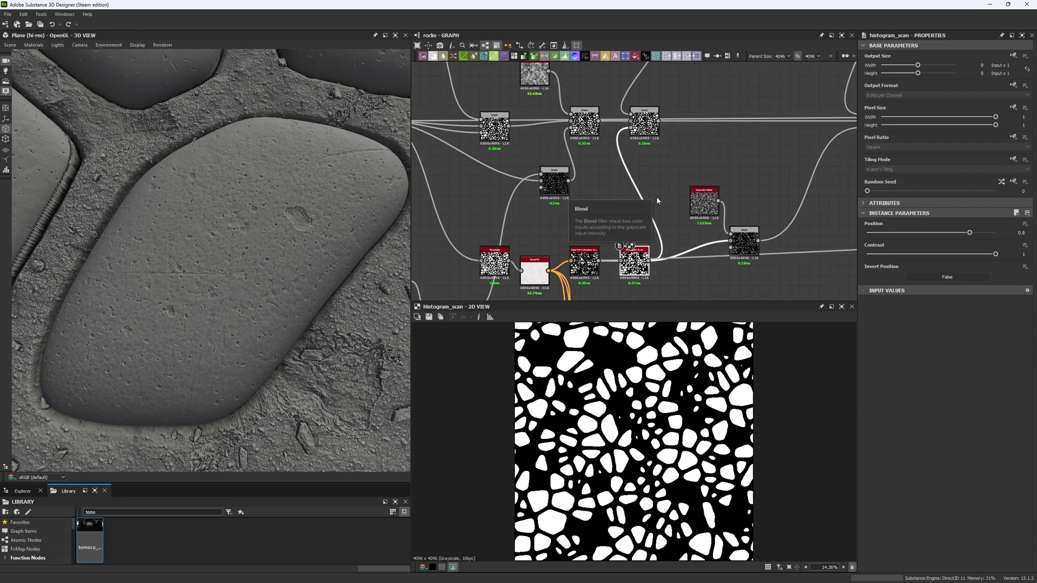
left_click(1021, 233)
Duplicate the mask's Histogram Scan node, route its input link through a dot node, and preview the copy.
middle_click_drag(668, 273, 647, 204)
scroll(669, 175, "up", 1)
key("ctrl+c")
key("ctrl+v")
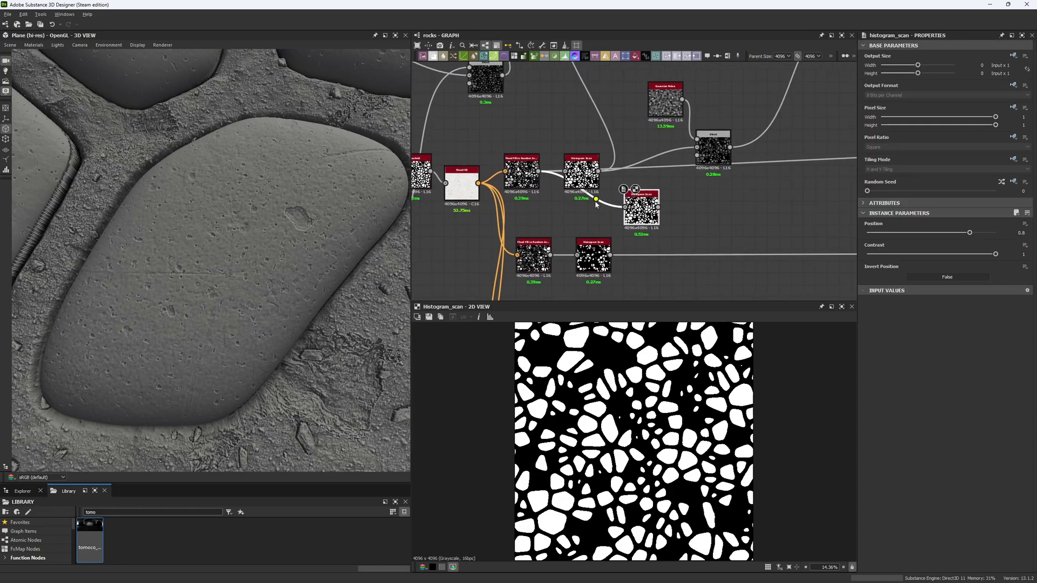
left_click(595, 199, "alt")
left_click_drag(595, 199, 558, 207)
double_click(640, 216)
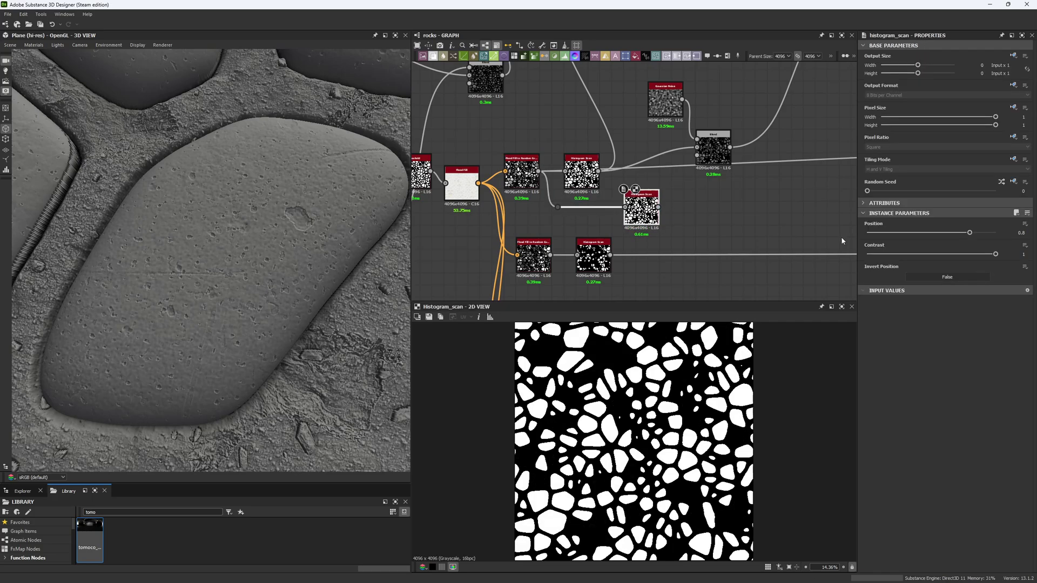
Try Position values of 1, 0 and 0.5 on the duplicated Histogram Scan node.
left_click(993, 237)
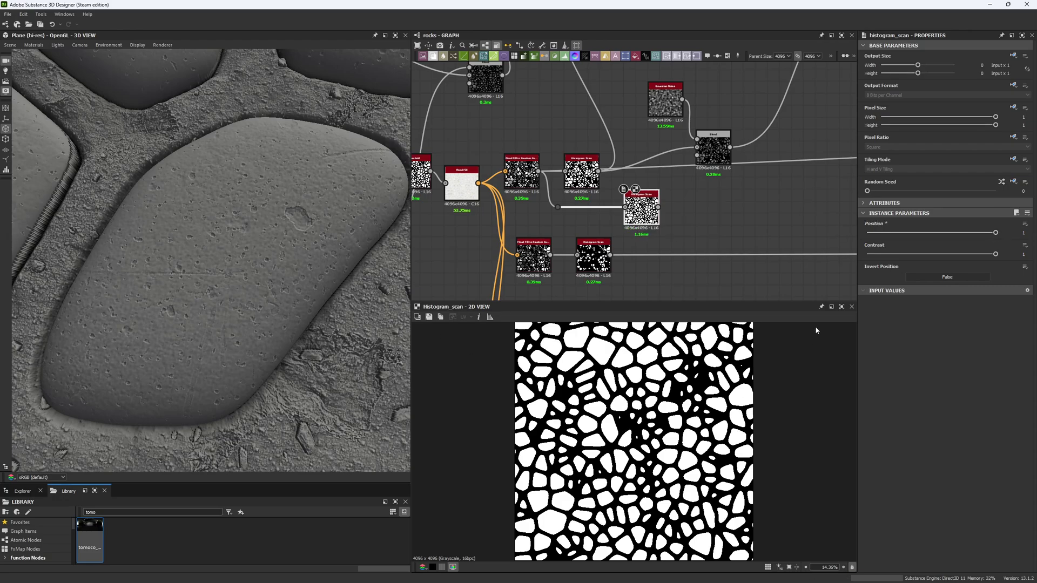
left_click(869, 233)
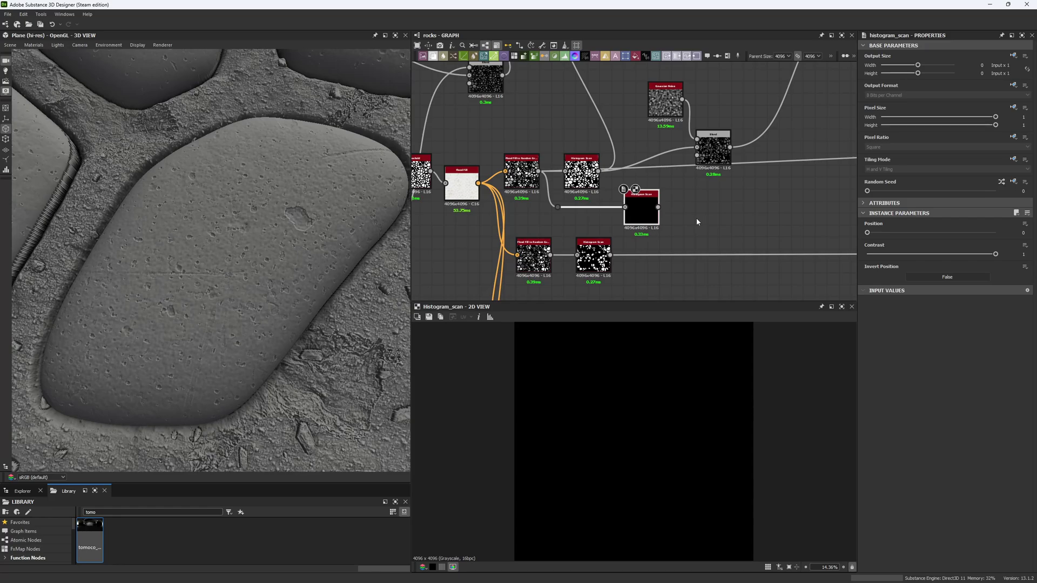
key("ctrl+z")
left_click(1023, 234)
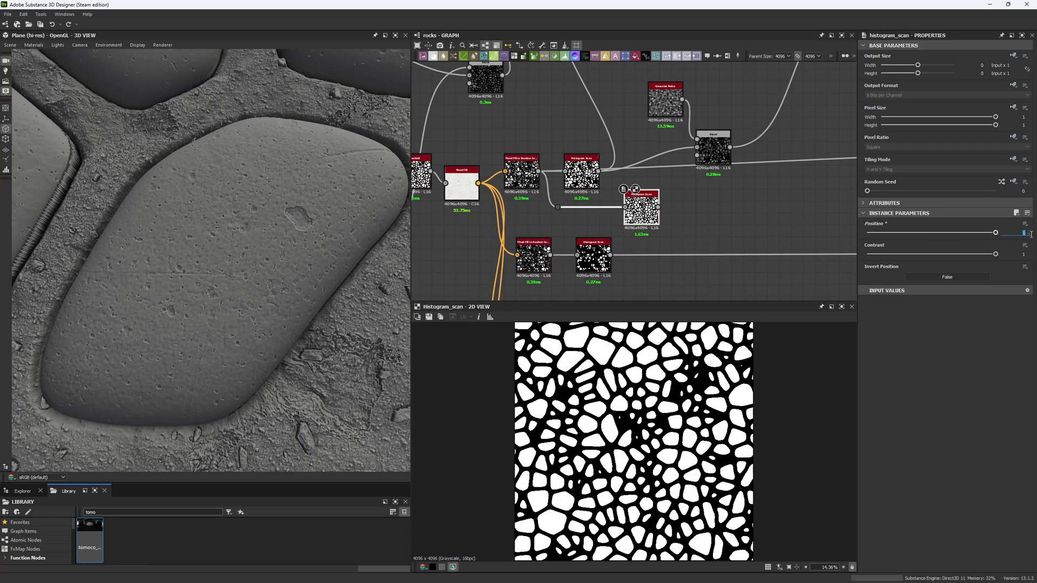
type(".5")
key("Return")
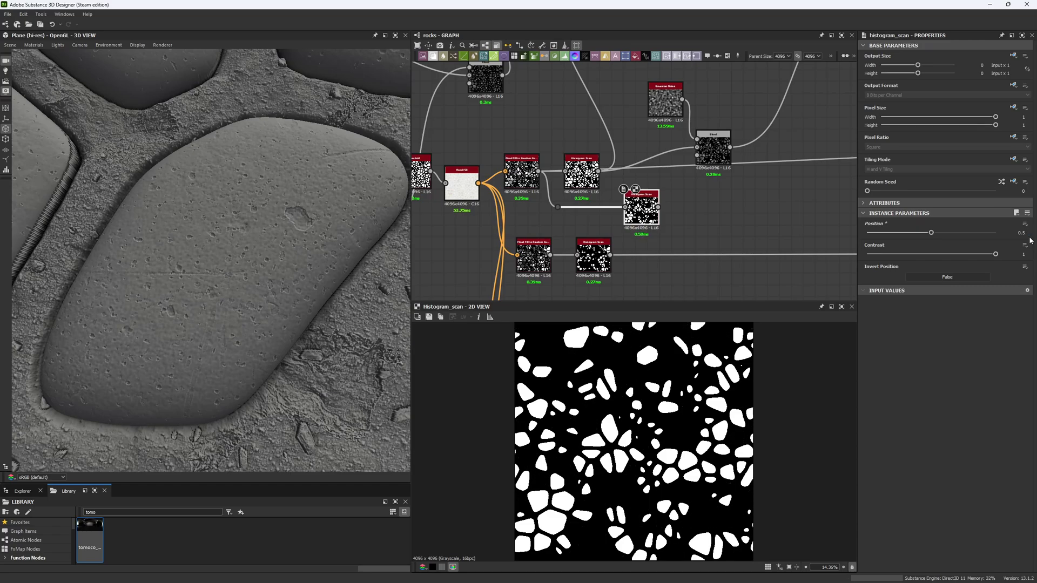
Preview the original Histogram Scan again and remove the duplicate together with its dot node.
double_click(581, 172)
left_click(1022, 233)
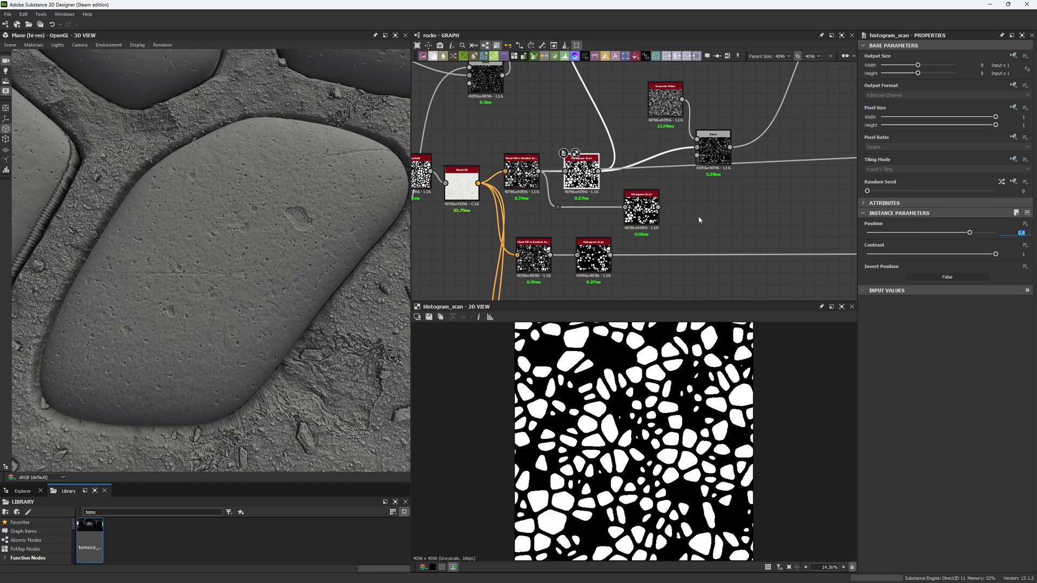
left_click_drag(698, 215, 553, 211)
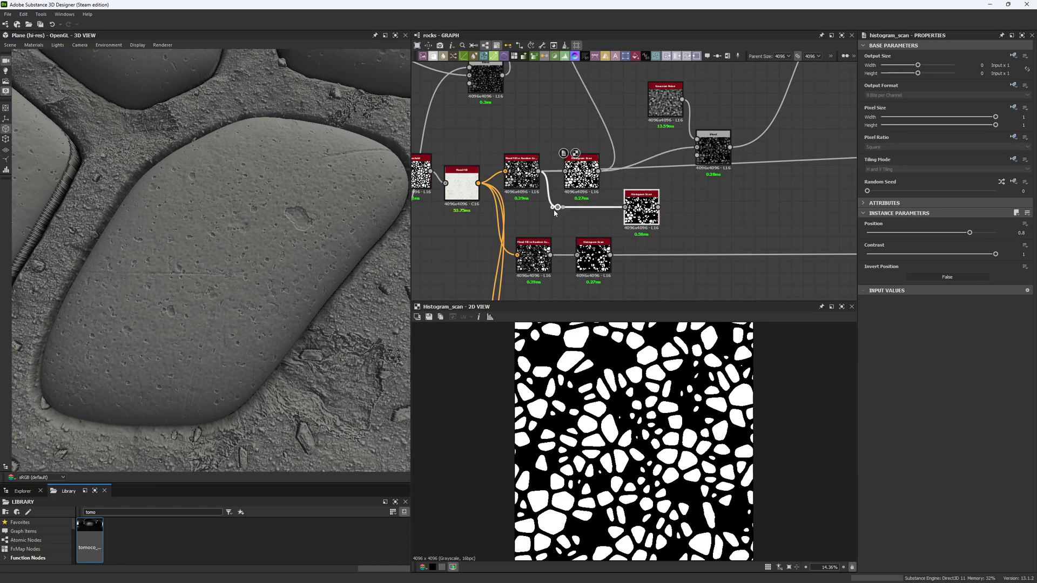
Preview the BnW Spots 2 node and the Highpass Grayscale it feeds, inspecting the fine grain up close.
middle_click_drag(702, 92, 581, 297)
middle_click_drag(584, 172, 537, 260)
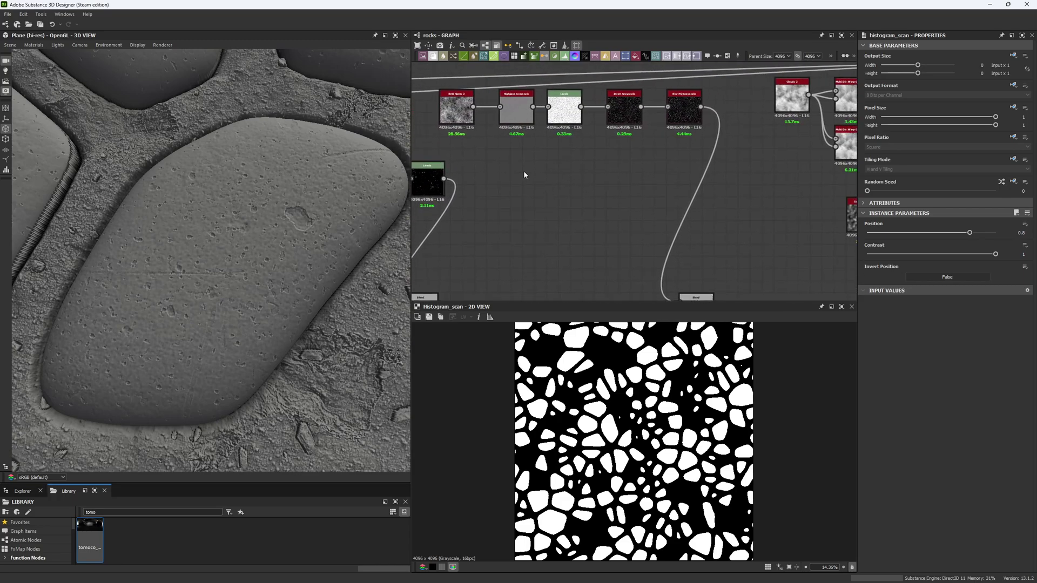
double_click(458, 123)
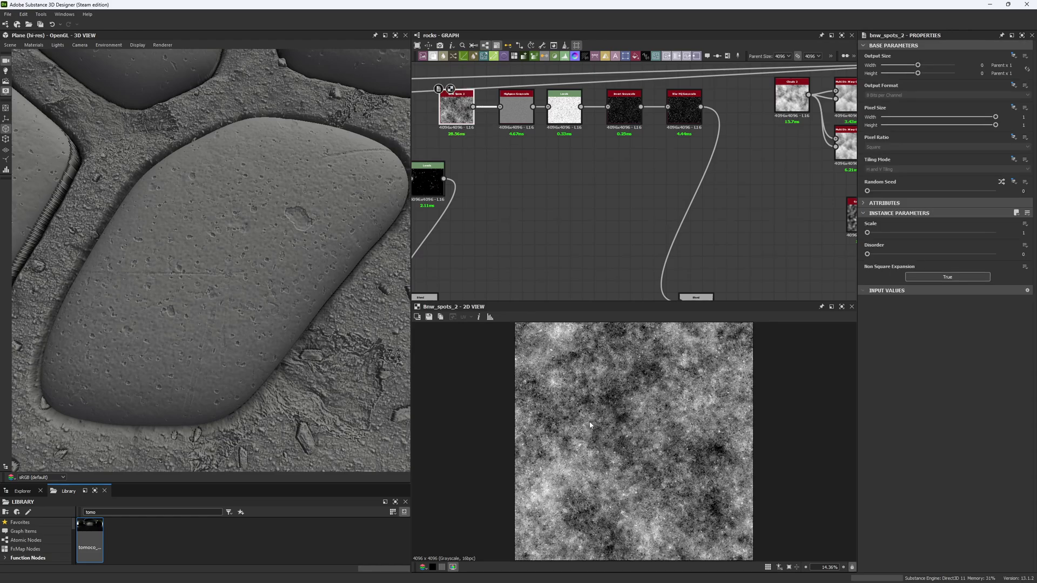
double_click(515, 110)
scroll(589, 417, "up", 5)
scroll(590, 413, "up", 4)
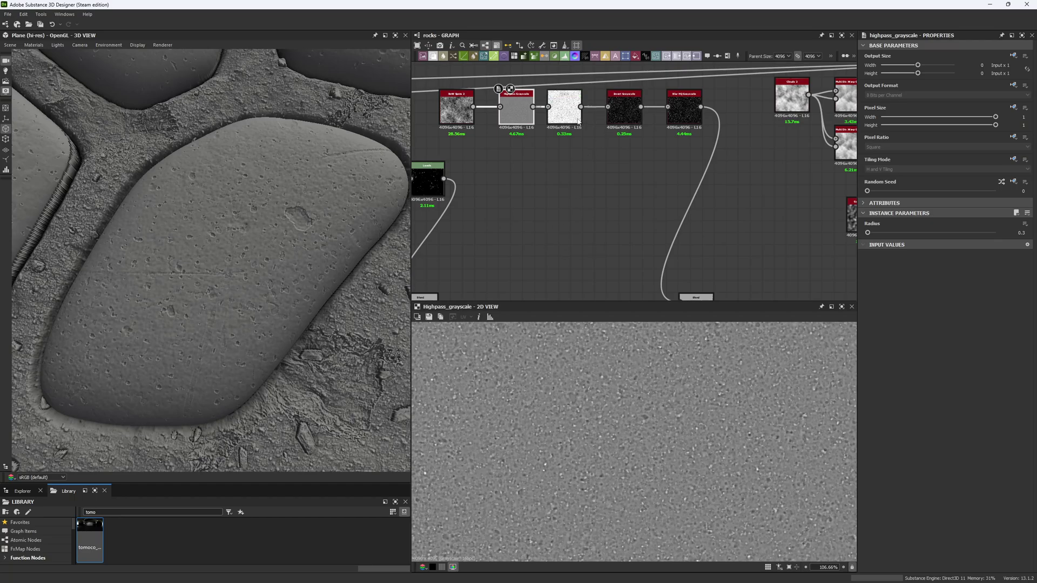
Preview the Levels, Invert Grayscale and Blur HQ Grayscale nodes that turn the highpassed spots into small pits.
double_click(564, 110)
scroll(619, 394, "up", 7)
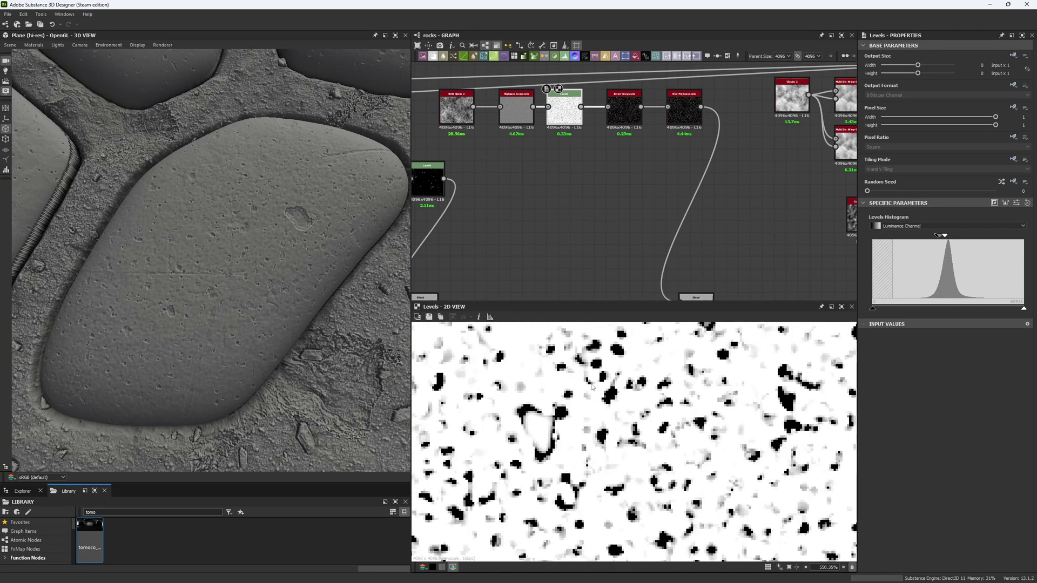
middle_click_drag(636, 176, 591, 179)
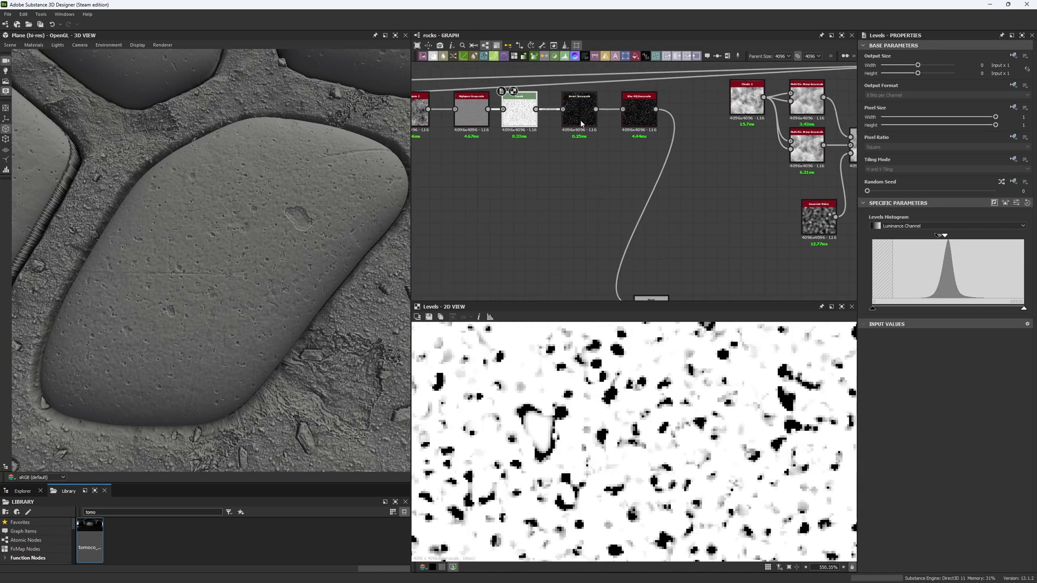
double_click(579, 115)
double_click(646, 120)
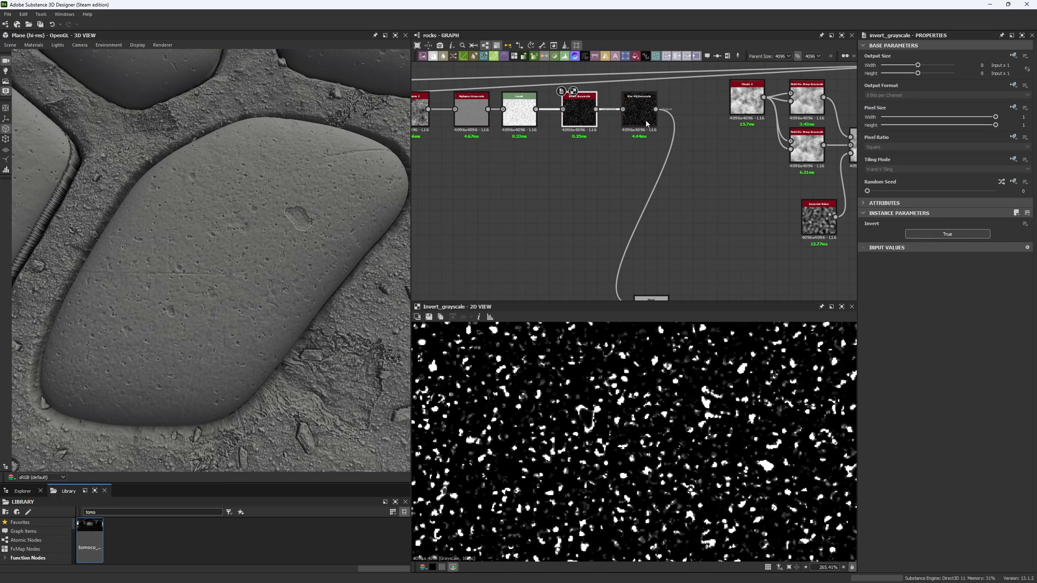
Try an Opacity of 0.08 on the Subtract Blend node for the small pits, compare the stones in 3D, and undo it.
middle_click_drag(623, 225, 587, 134)
double_click(613, 215)
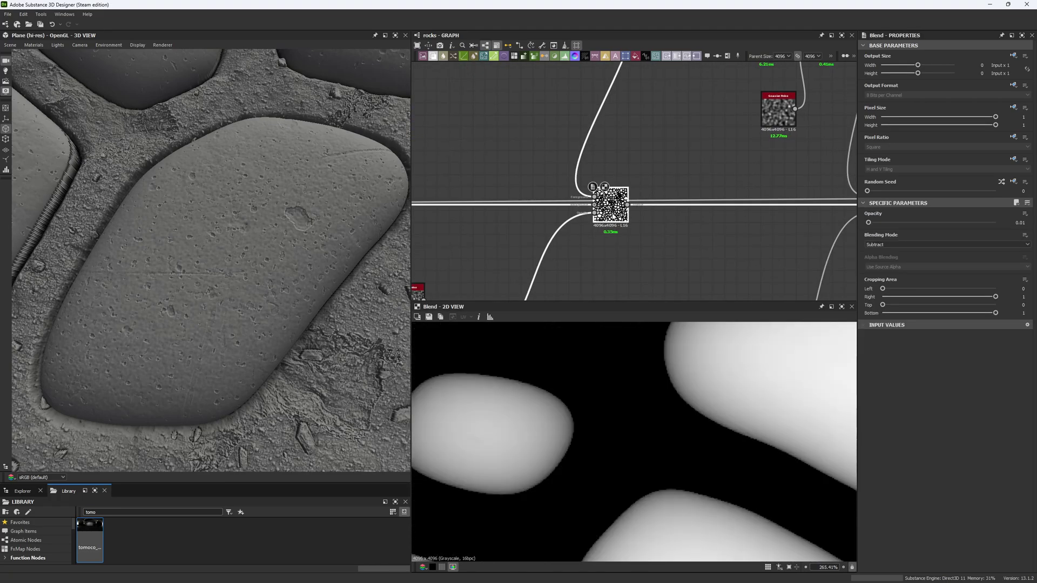
left_click(876, 222)
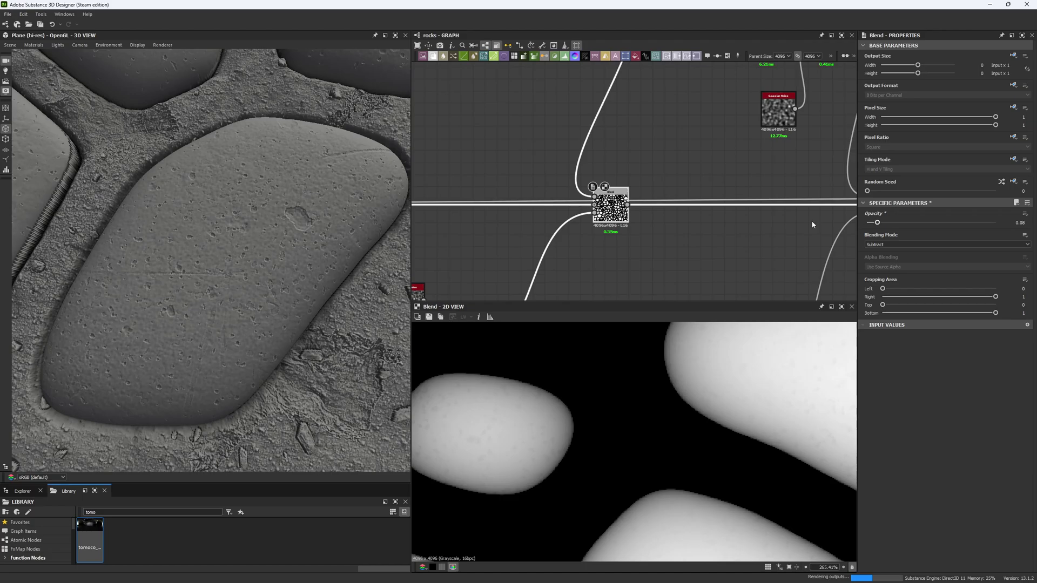
scroll(293, 254, "down", 5)
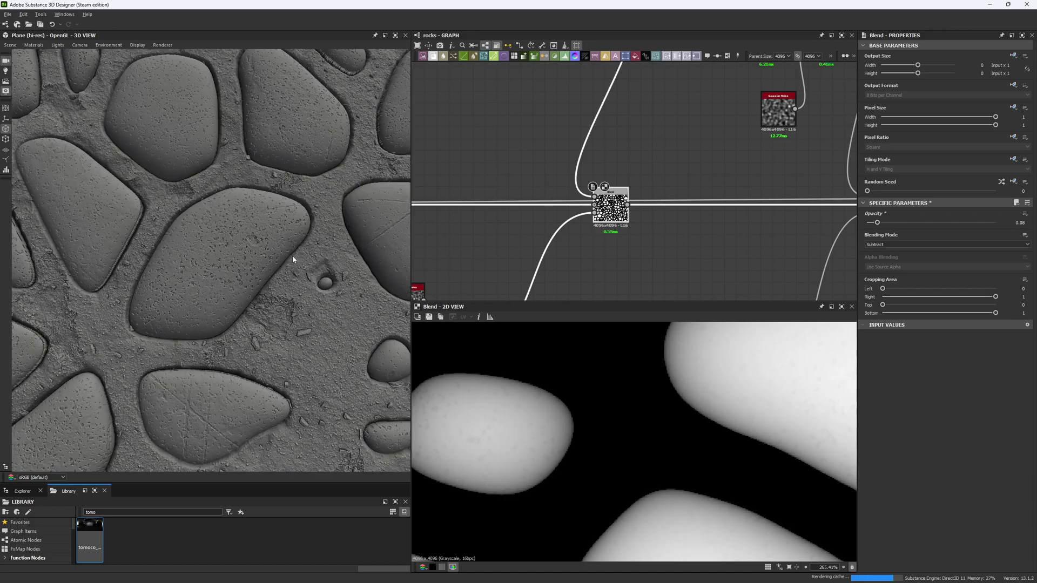
key("ctrl+z")
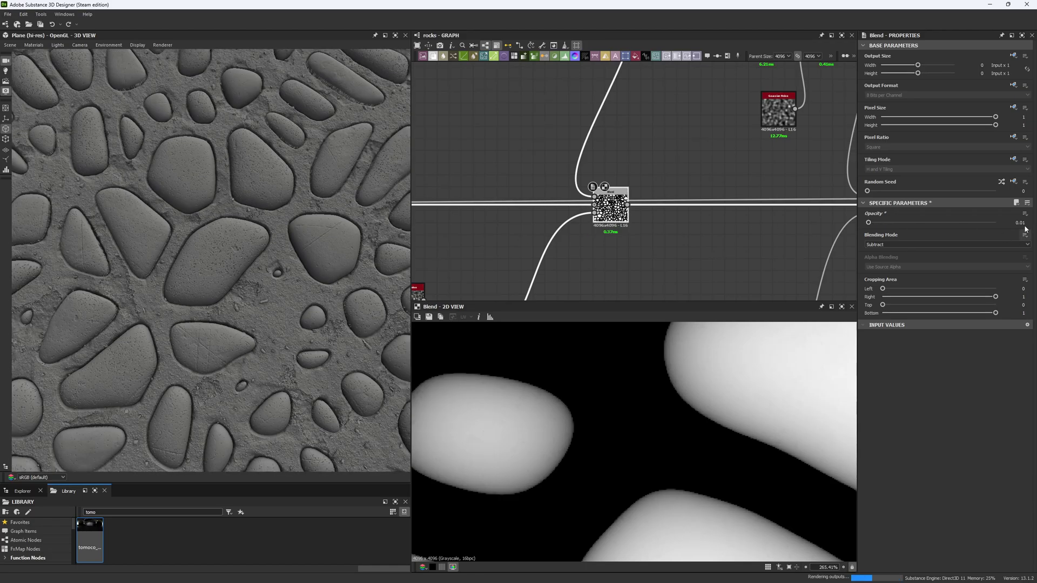
scroll(291, 301, "up", 5)
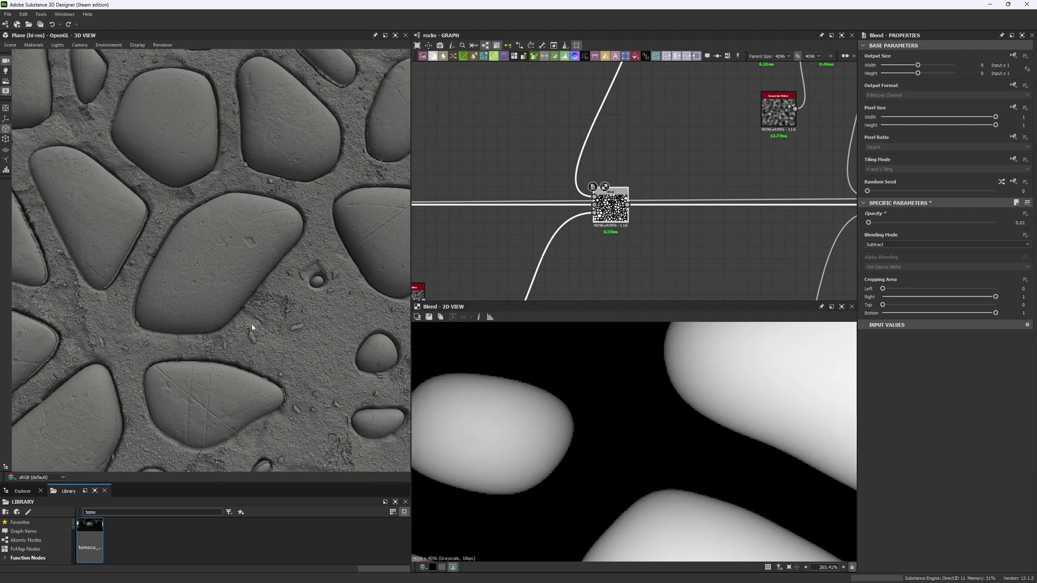
right_click_drag(311, 362, 269, 346, "ctrl+shift")
Trace the pits Blend node's mask back through the Gaussian Noise Blend and preview the Histogram Scan feeding it.
middle_click_drag(618, 233, 731, 102)
scroll(713, 111, "down", 1)
middle_click_drag(604, 167, 575, 232)
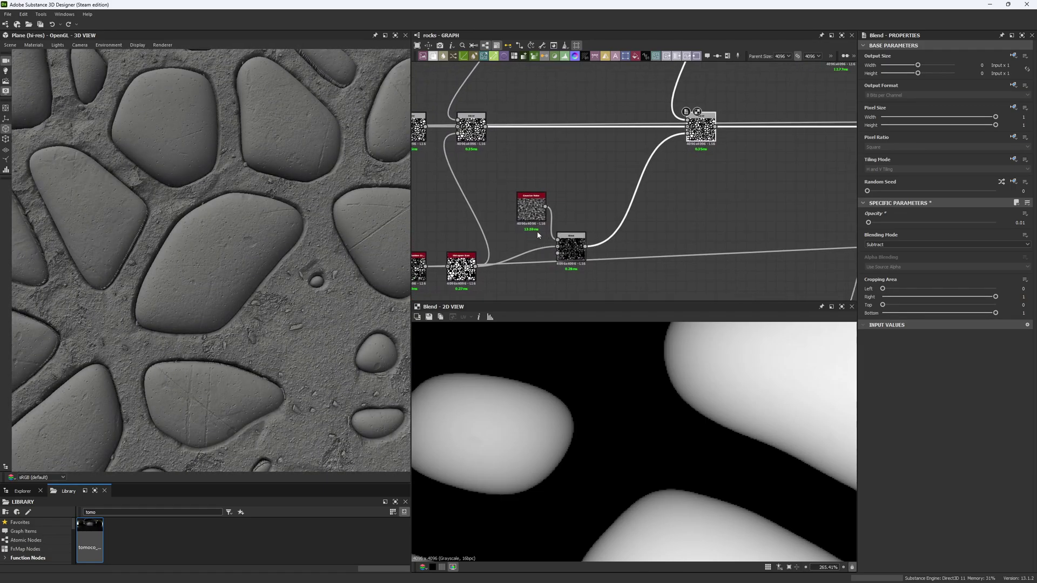
left_click(458, 265)
double_click(458, 266)
scroll(548, 382, "down", 3)
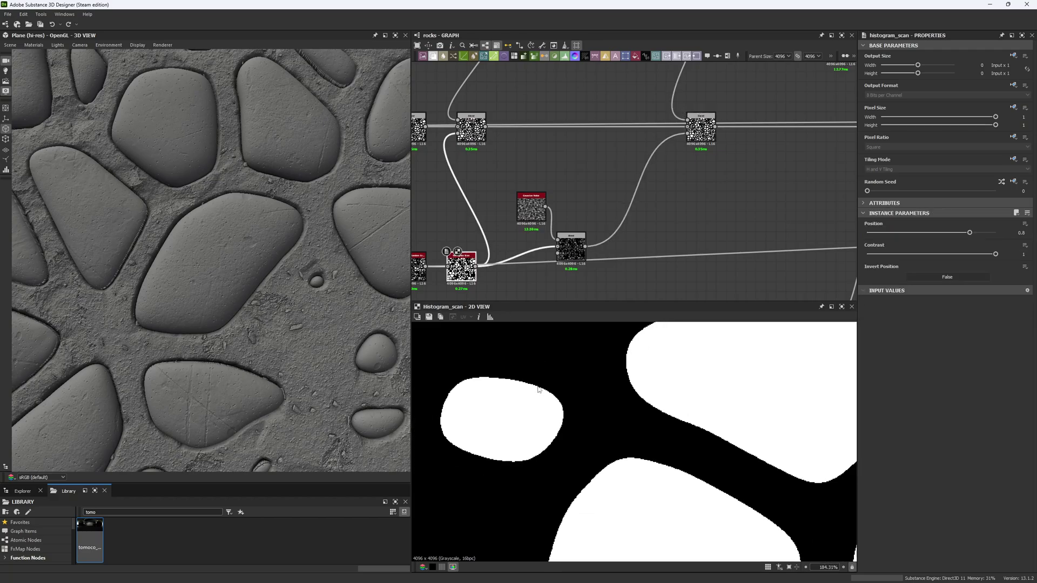
Preview the Blend node that masks the small pits and the Gaussian Noise node feeding it.
double_click(571, 247)
double_click(531, 208)
scroll(627, 381, "down", 5)
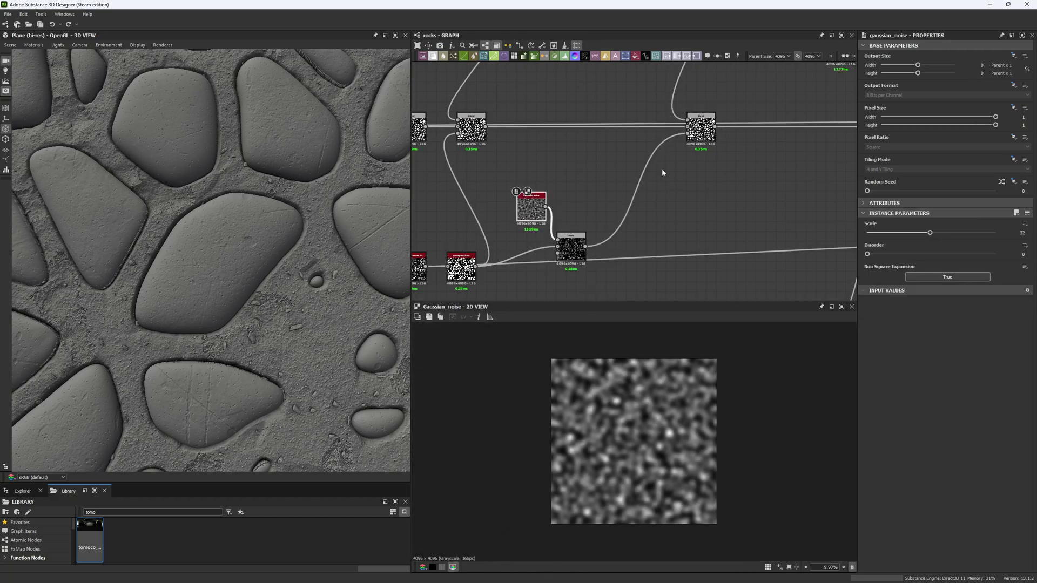
scroll(656, 186, "down", 5)
middle_click_drag(637, 212, 603, 169)
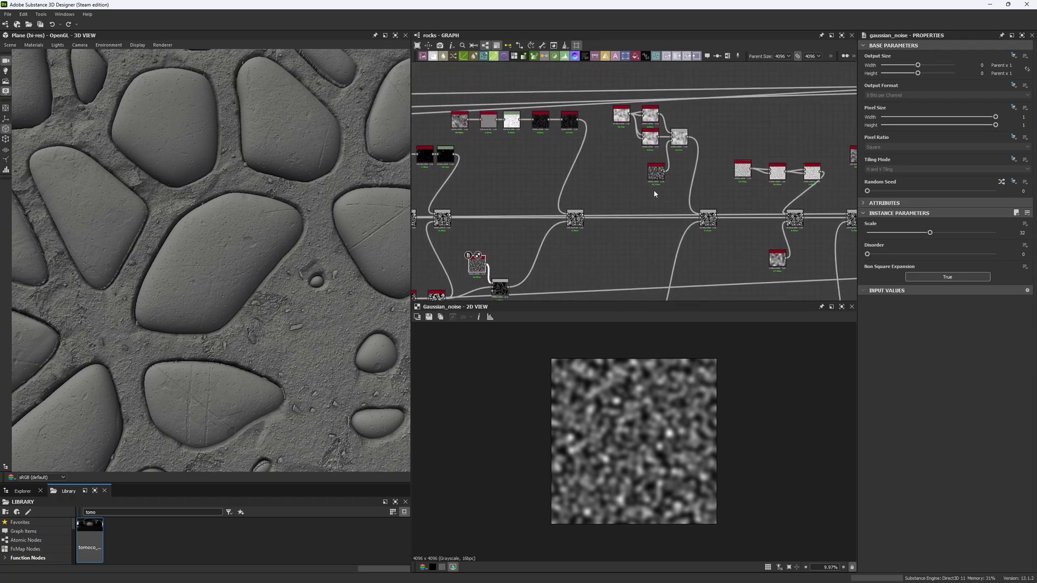
middle_click_drag(680, 196, 643, 199)
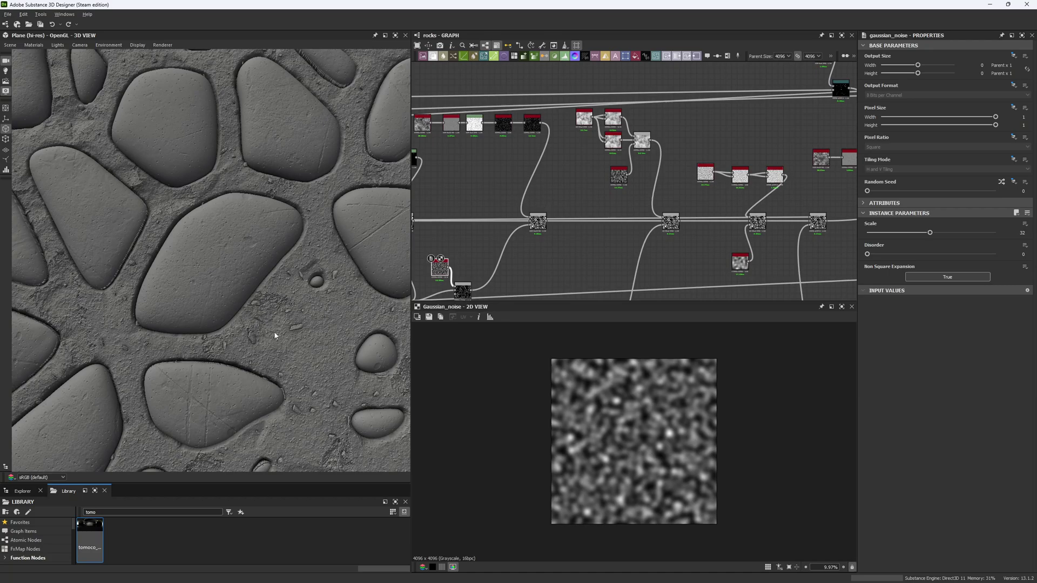
Preview the Clouds 2 node and the lower Multi Dir Warp Grayscale node it feeds.
scroll(275, 307, "down", 3)
scroll(616, 138, "up", 2)
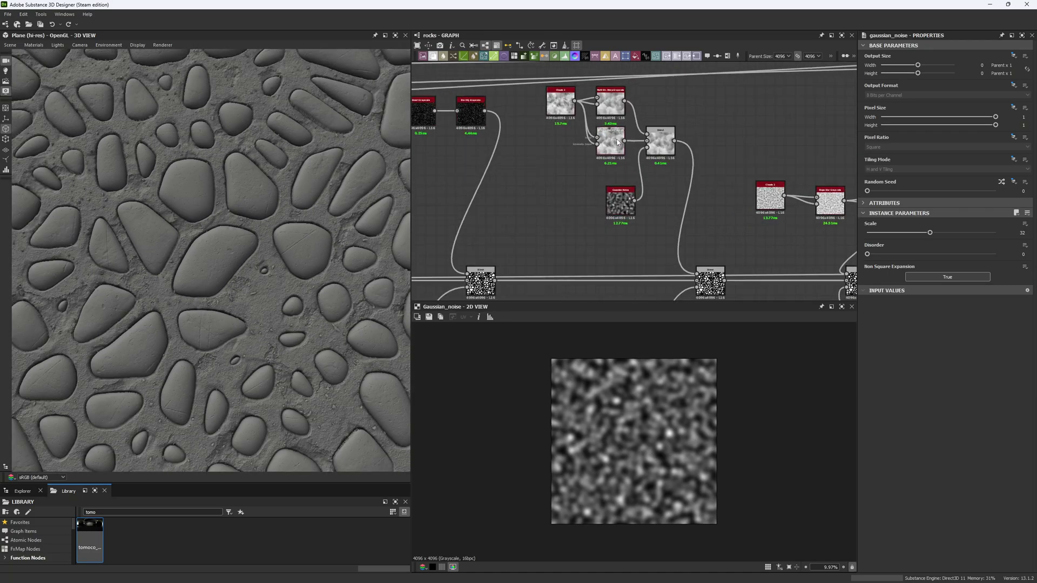
left_click(559, 108)
scroll(604, 131, "up", 3)
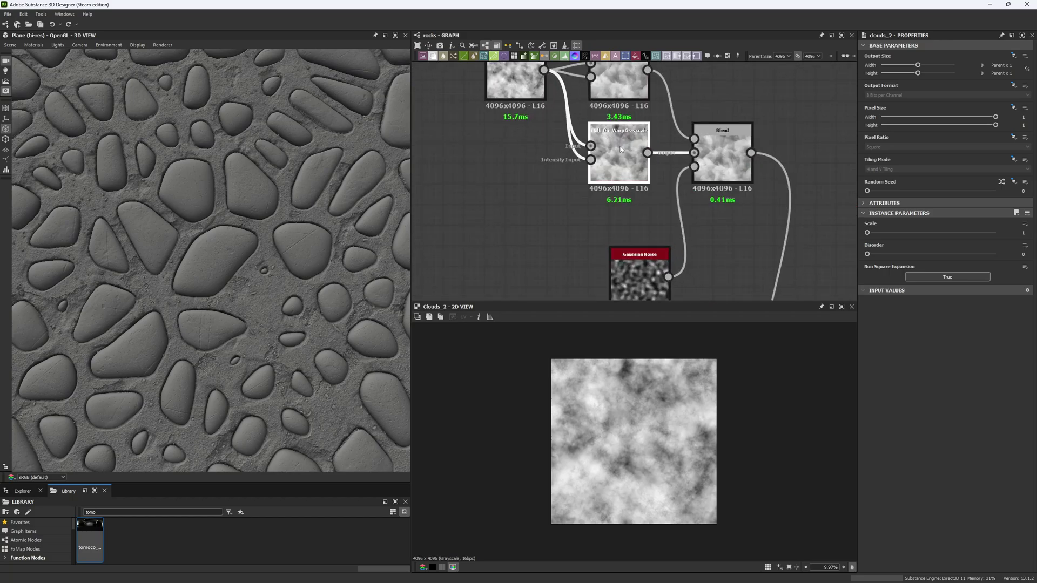
left_click(620, 150)
scroll(620, 151, "down", 4)
middle_click_drag(620, 193, 585, 111)
Compare the Copy Blend that adds the warped clouds with the preceding Subtract Blend, inspecting individual stones up close.
double_click(667, 188)
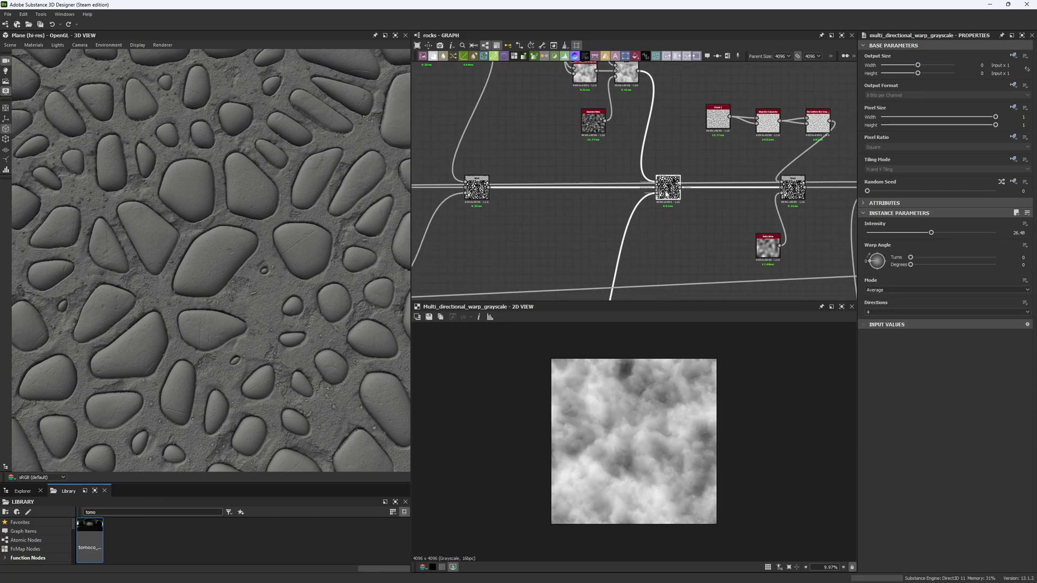
scroll(651, 332, "up", 9)
middle_click_drag(598, 230, 601, 154)
scroll(601, 154, "down", 2)
scroll(536, 185, "up", 3)
left_click(500, 155)
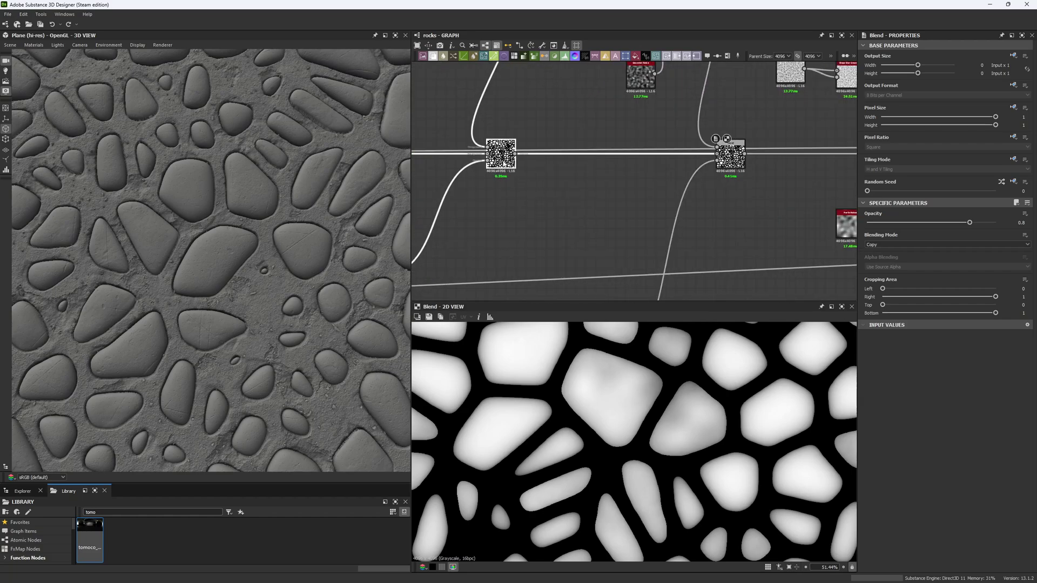
scroll(601, 400, "up", 4)
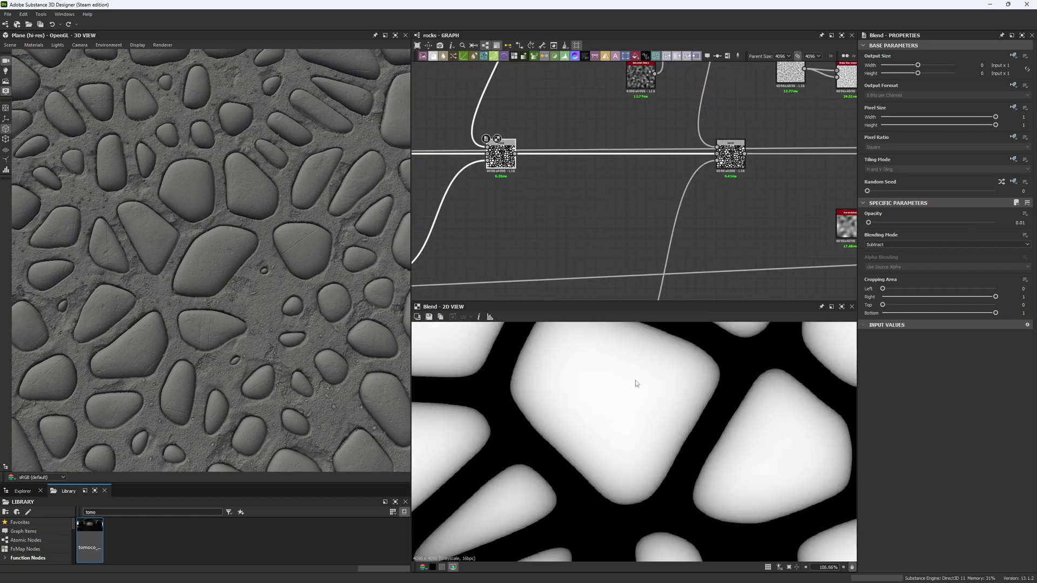
left_click(727, 164)
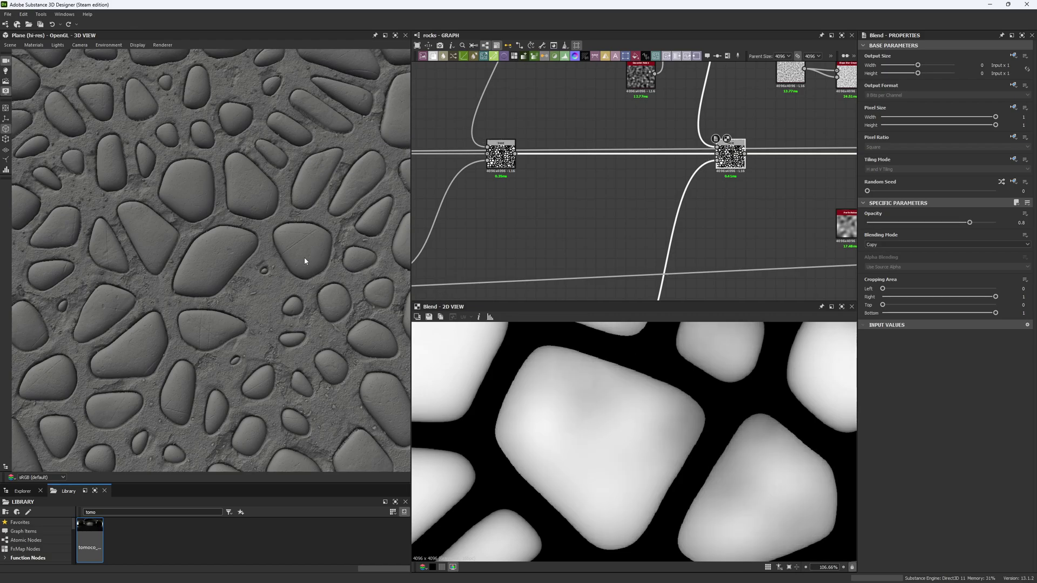
Trace the clouds Blend's mask back to its source nodes and preview the Multiply Blend that produces it.
scroll(707, 183, "down", 3)
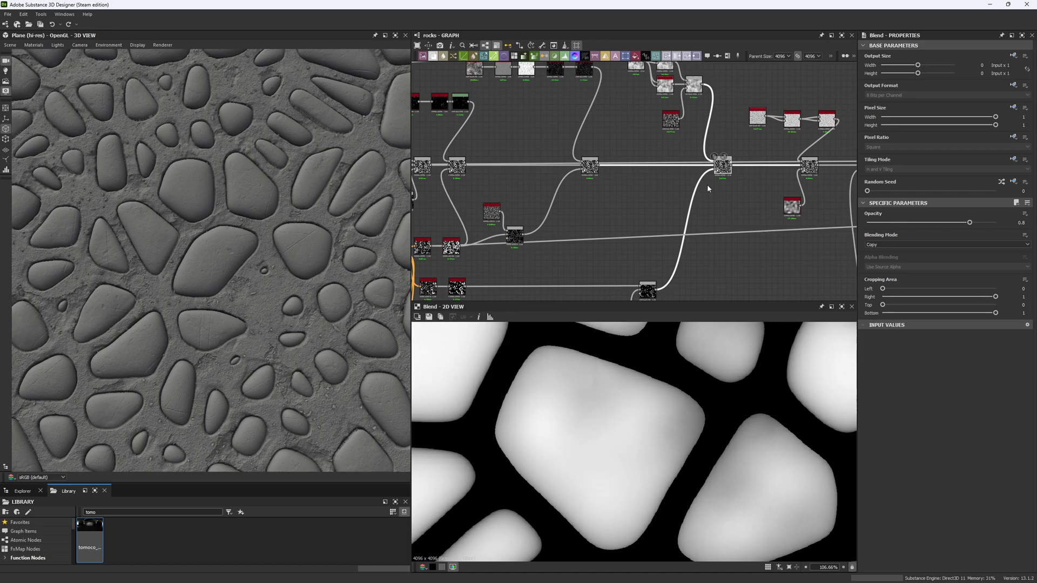
middle_click_drag(707, 183, 695, 162)
middle_click_drag(655, 225, 699, 174)
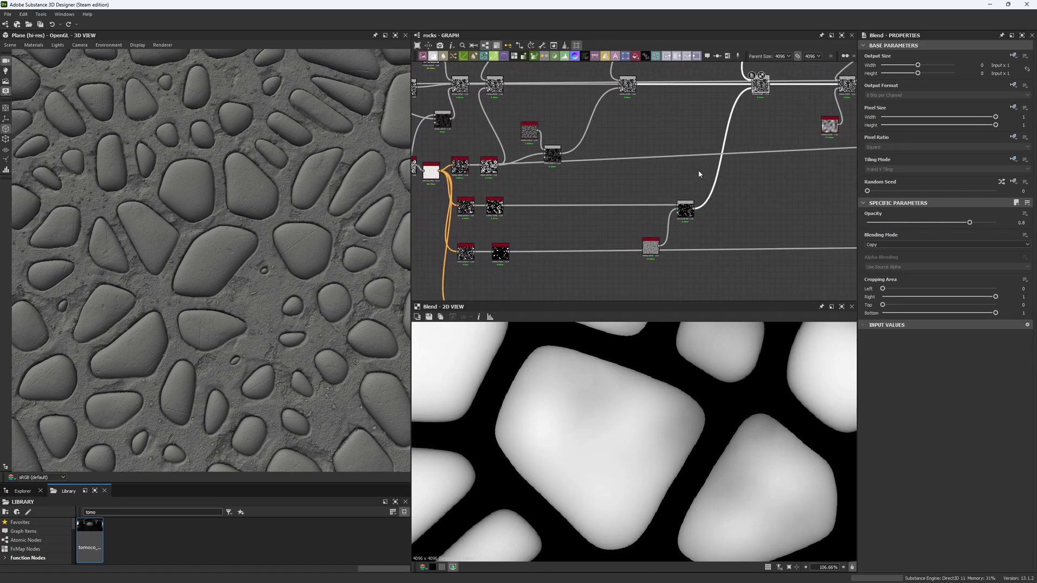
left_click_drag(453, 190, 524, 214)
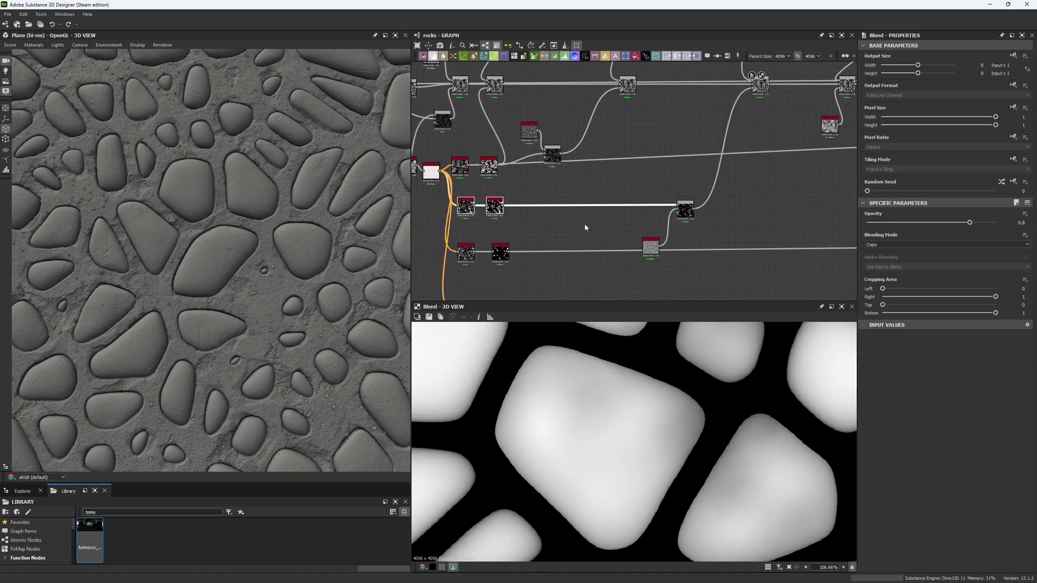
double_click(684, 210)
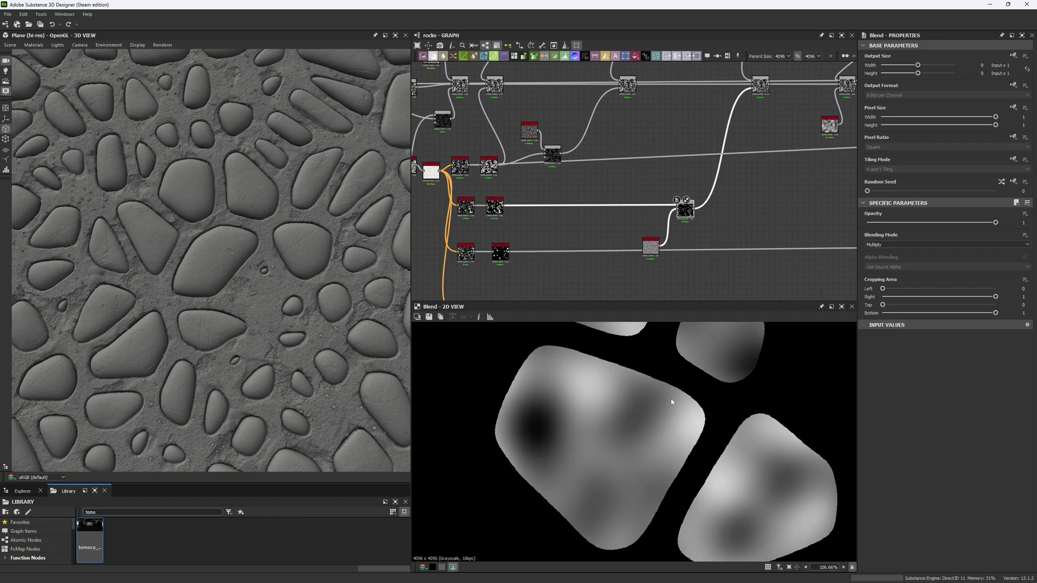
Return to the clouds node group and preview the lower Multi Dir Warp Grayscale node with its Average mode settings.
scroll(670, 400, "down", 5)
middle_click_drag(709, 124, 650, 239)
scroll(666, 108, "up", 6)
left_click_drag(496, 86, 747, 227)
middle_click_drag(754, 122, 746, 159)
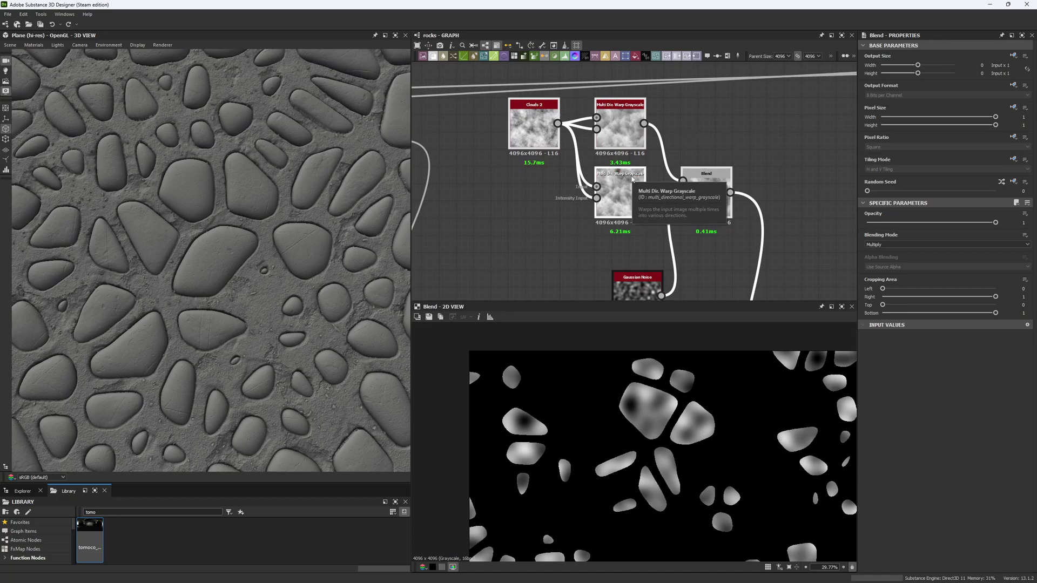
double_click(626, 146)
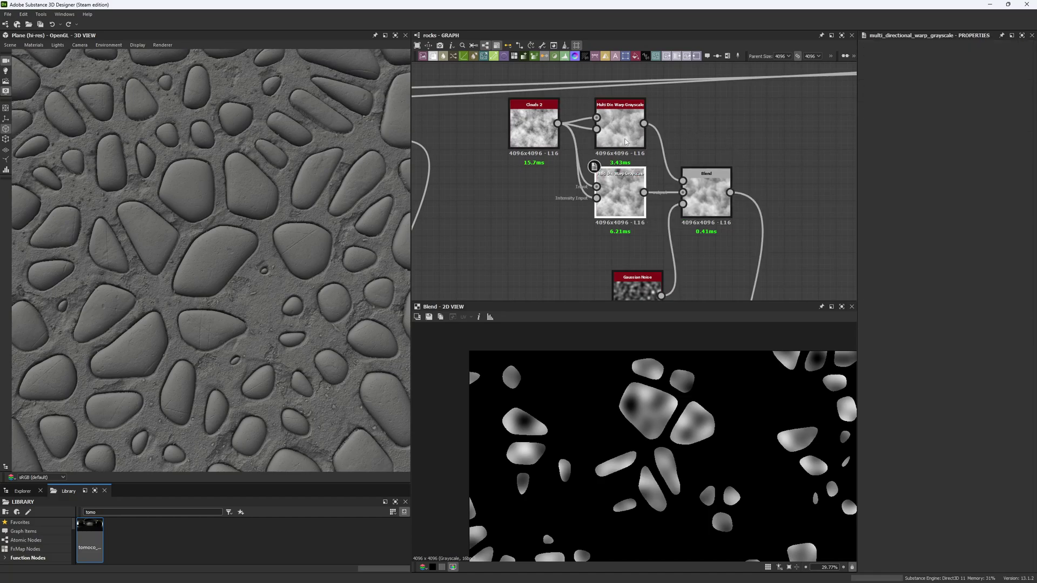
double_click(623, 185)
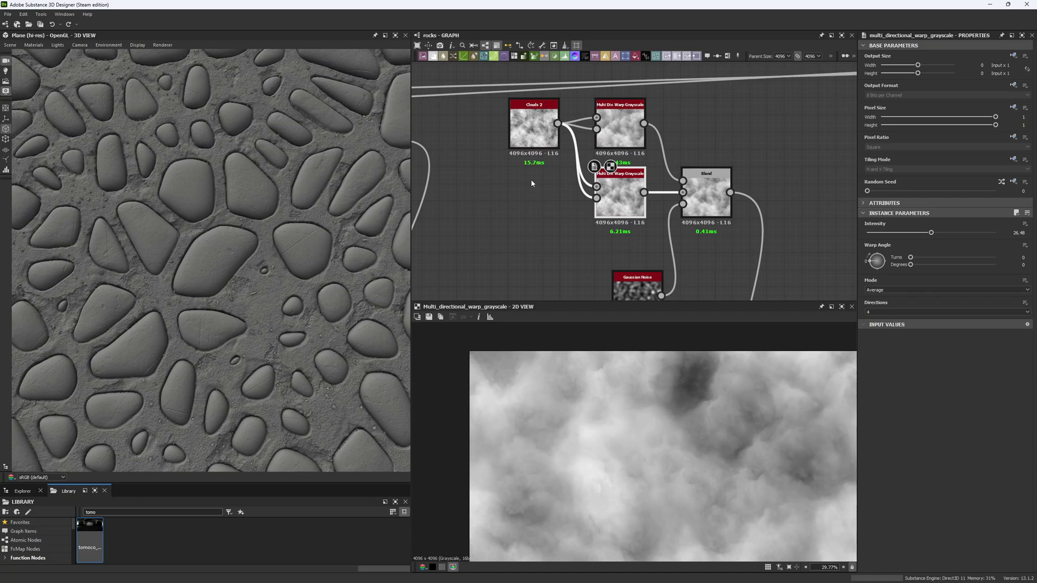
Preview the Gaussian Noise mask, try an Opacity of 0 on the Blend of the two warped clouds, and undo it.
middle_click_drag(708, 226, 622, 172)
left_click(574, 221)
left_click(621, 142)
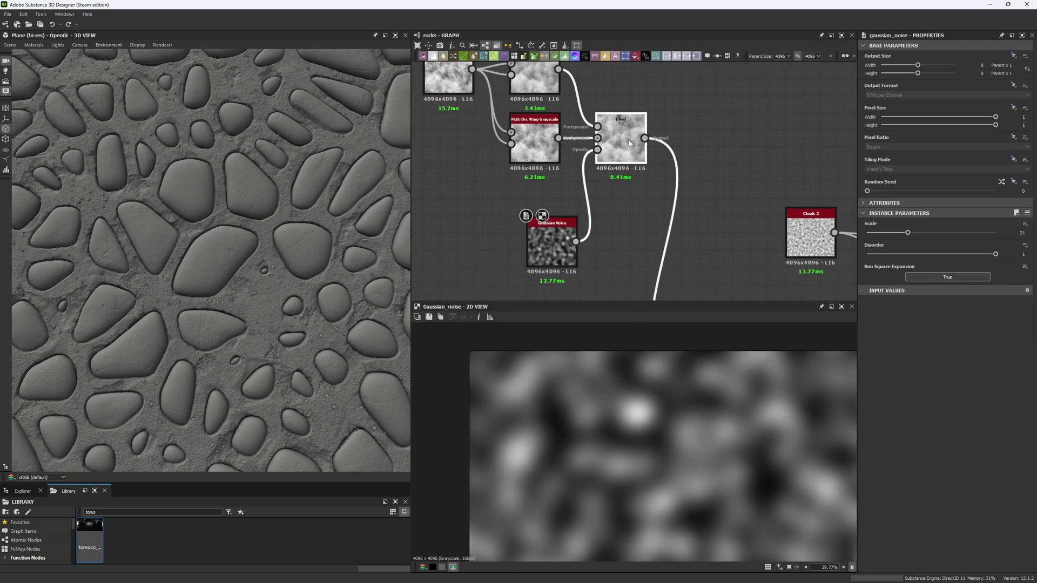
left_click(867, 222)
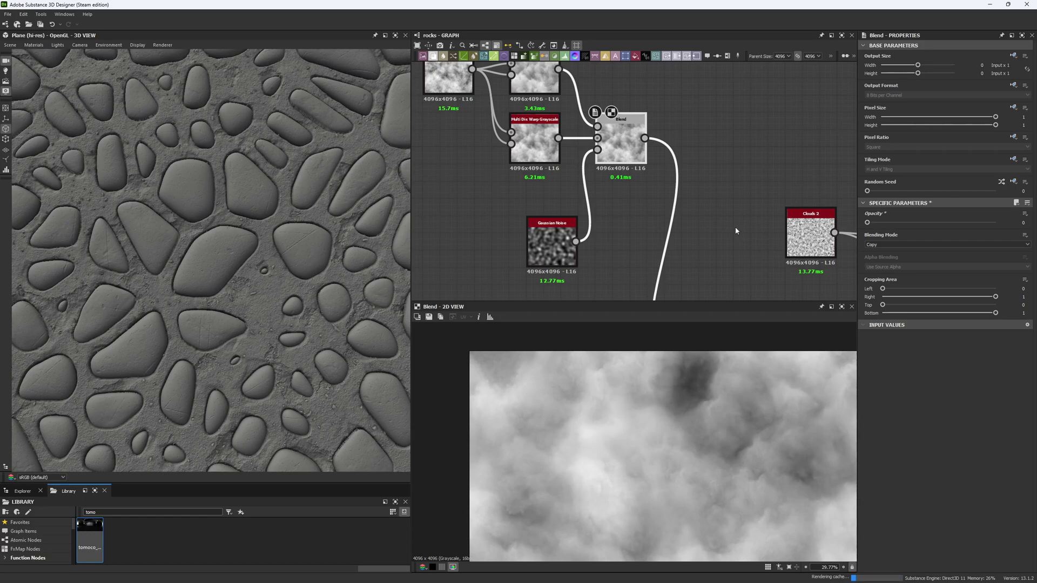
key("ctrl+z")
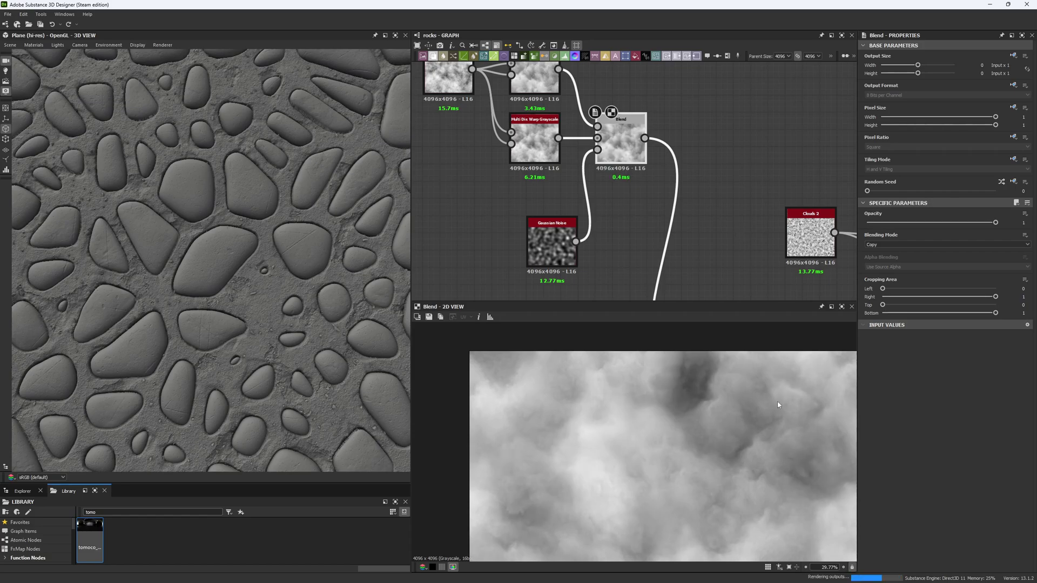
Try an Opacity of 0.53 on the Min (Darken) Blend, compare the stones' surface in 3D, and undo it.
scroll(519, 241, "down", 4)
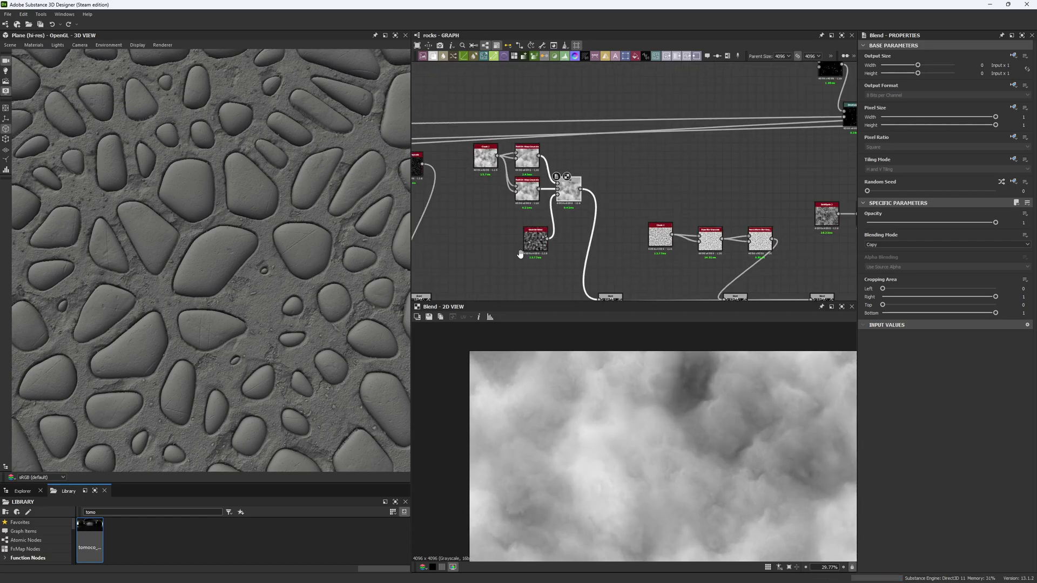
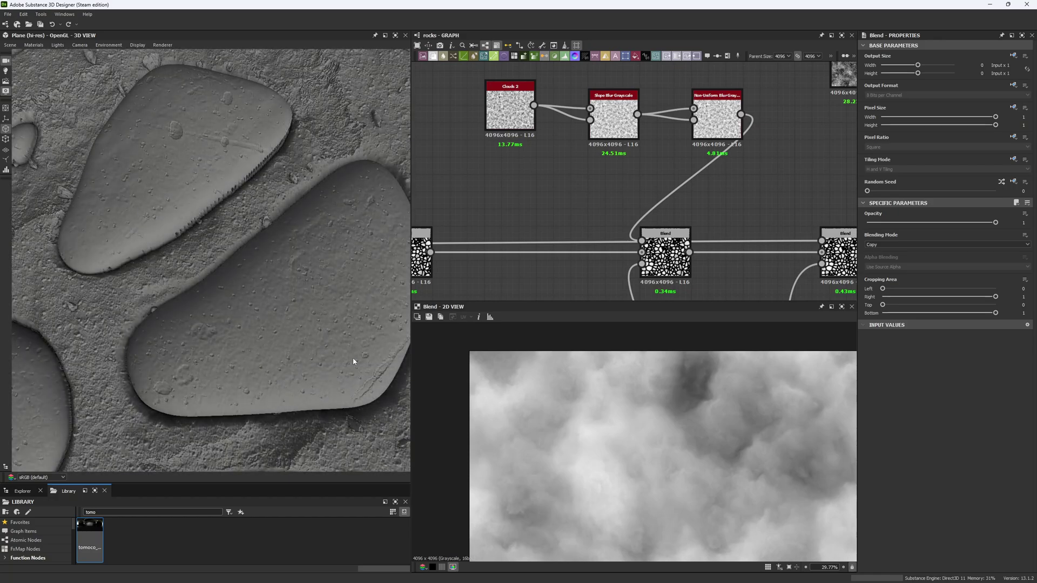
scroll(261, 181, "down", 5)
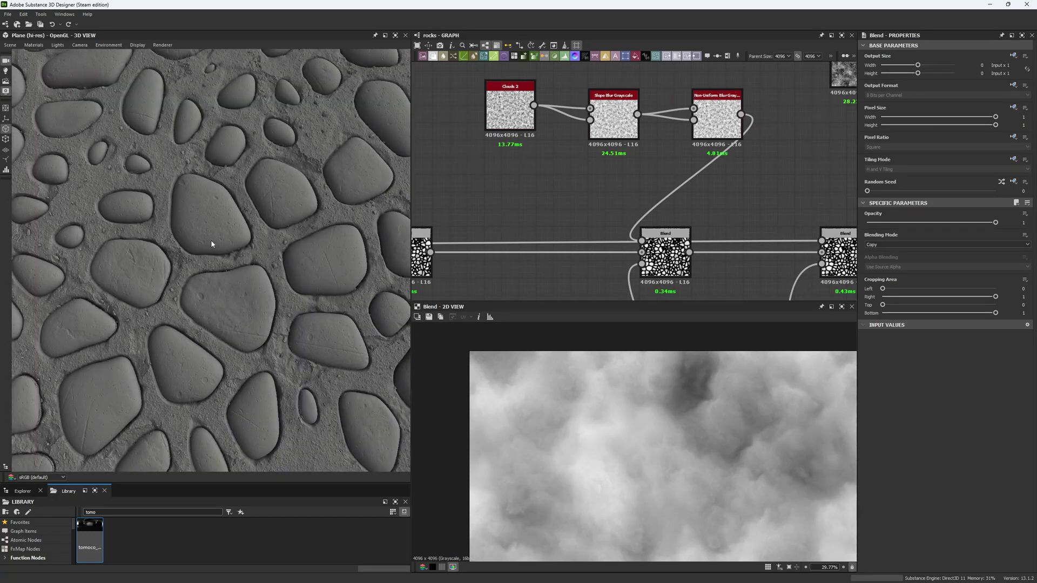
scroll(211, 287, "up", 5)
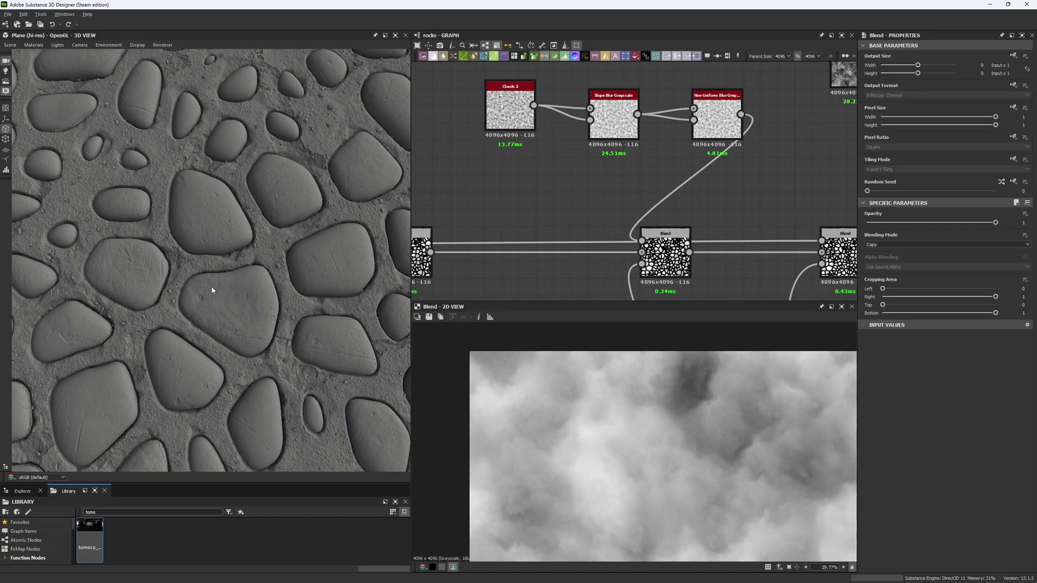
scroll(351, 414, "up", 4)
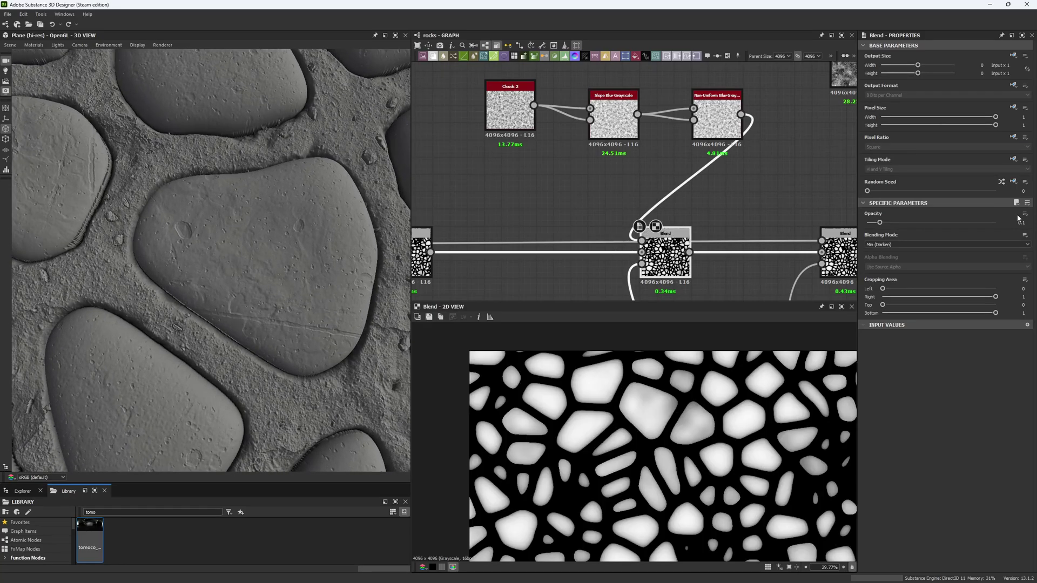
left_click(935, 222)
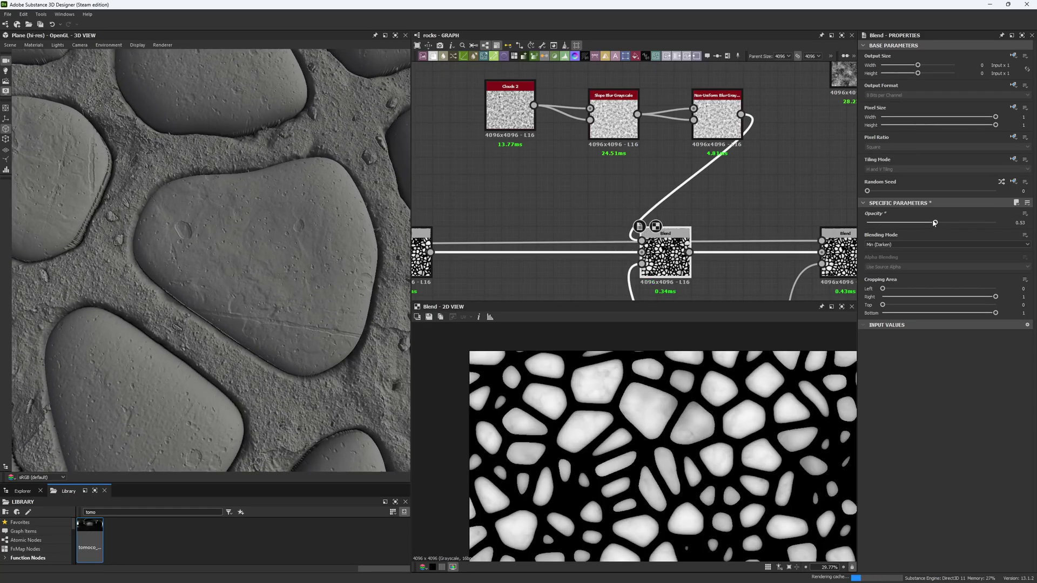
scroll(283, 365, "down", 5)
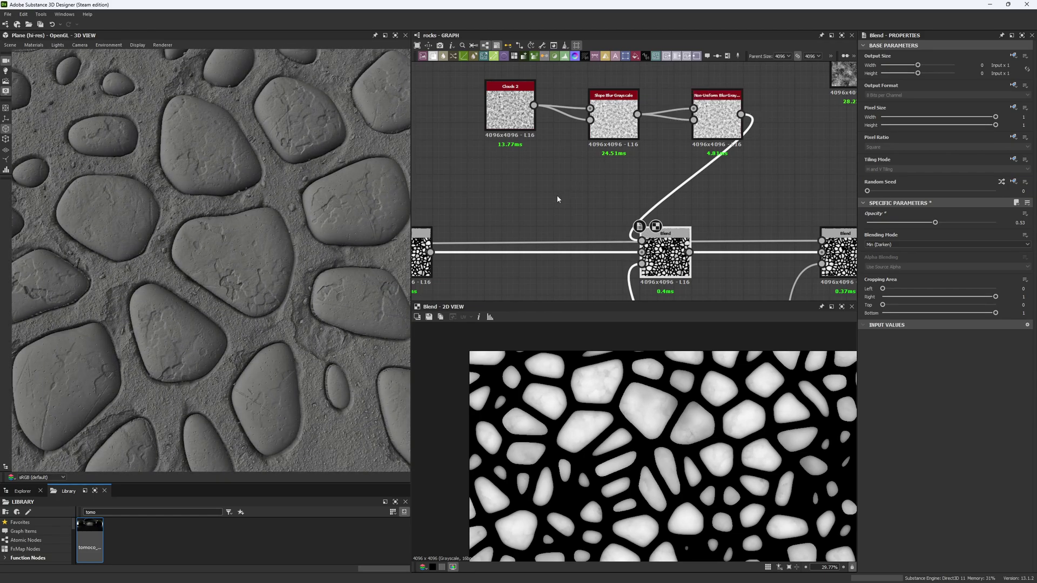
key("ctrl+z")
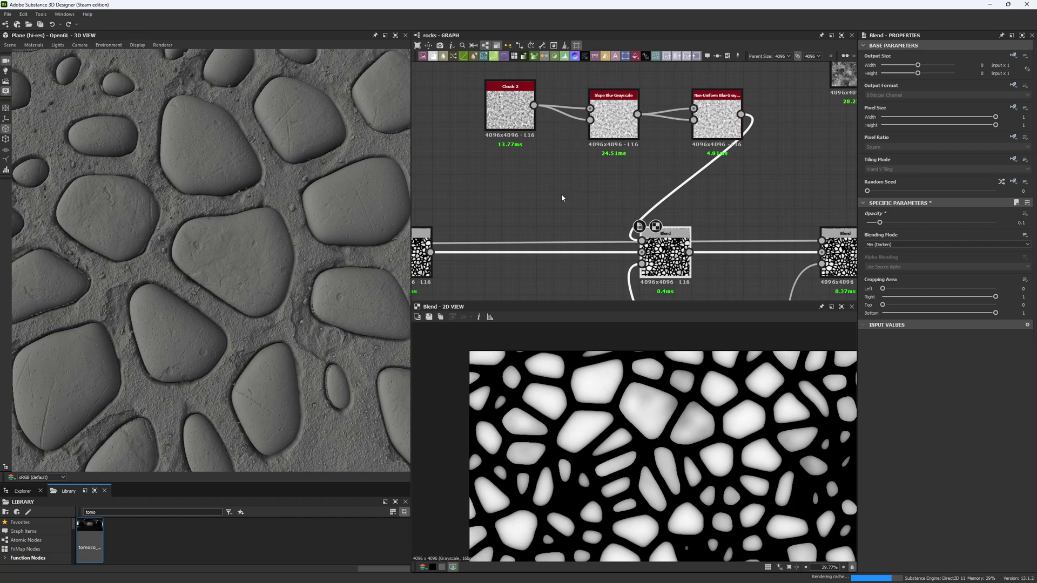
Preview the fine-scale Clouds 2 node and the Slope Blur Grayscale node it feeds.
middle_click_drag(510, 163, 502, 187)
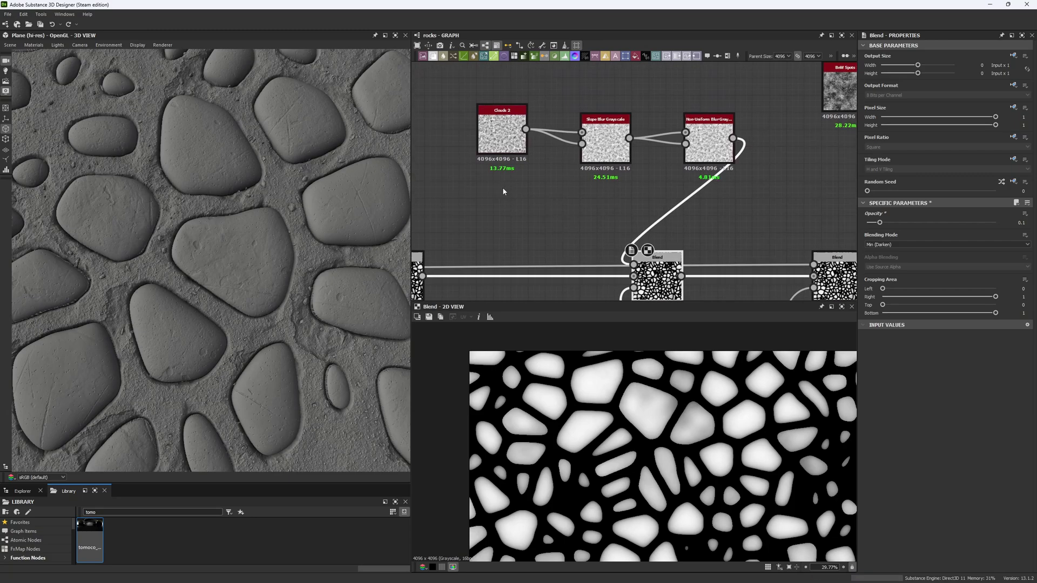
left_click(497, 152)
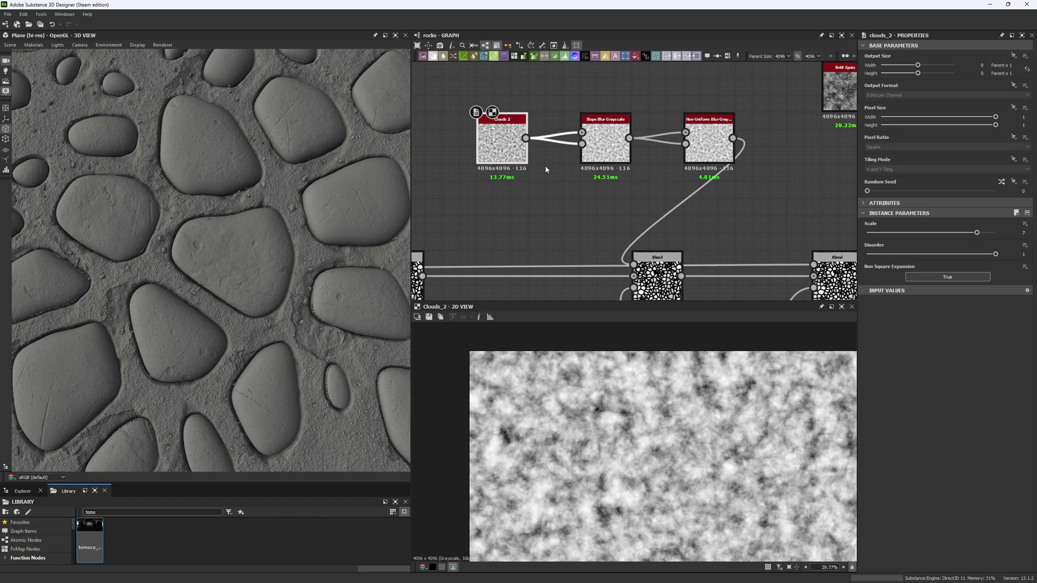
left_click(1023, 232)
left_click(607, 151)
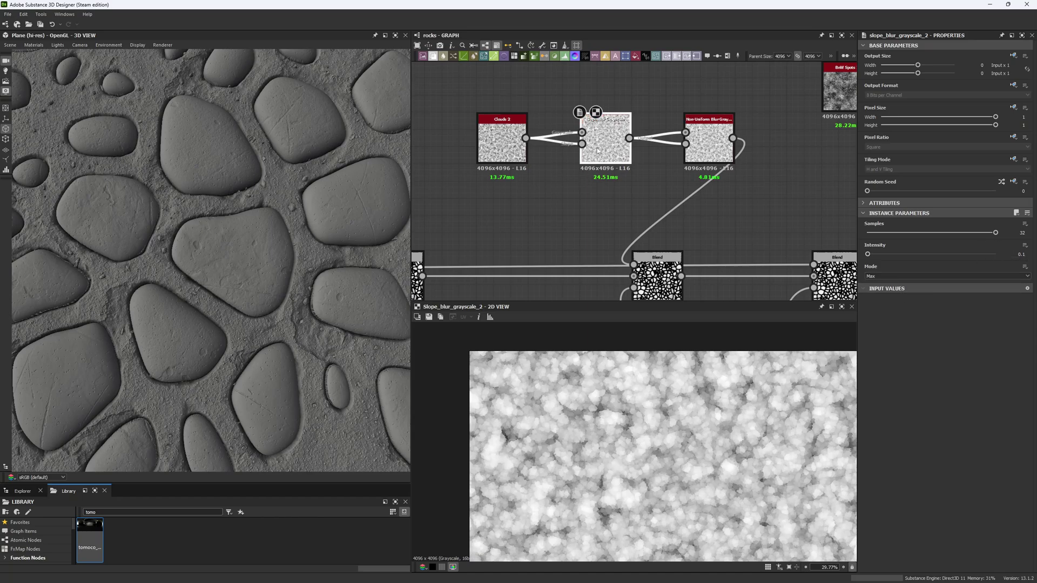
Duplicate the Slope Blur Grayscale node below the original and set the copy's Mode to Min.
key("ctrl+d")
left_click(602, 206)
scroll(619, 390, "up", 4)
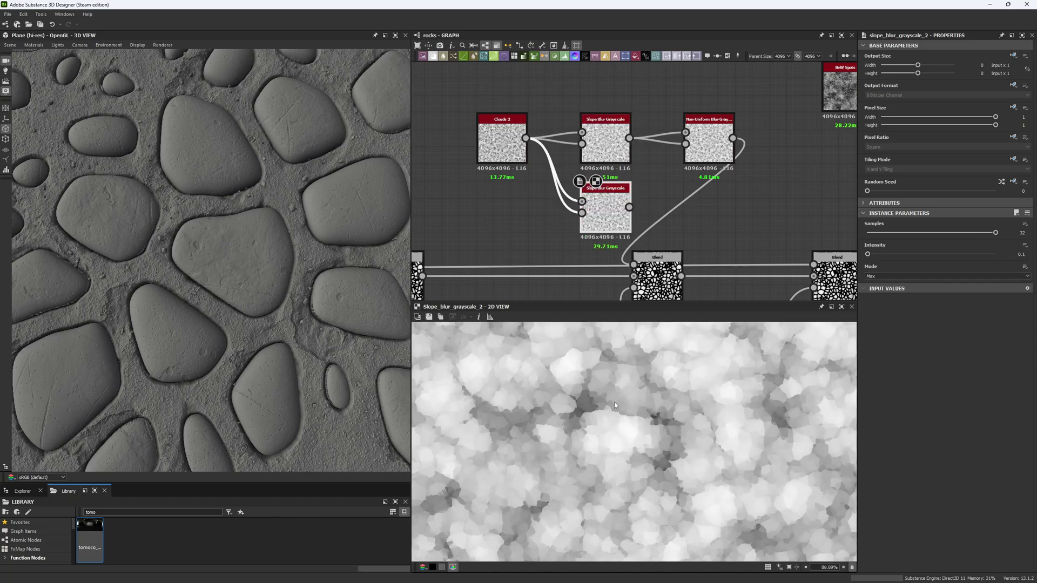
left_click(885, 275)
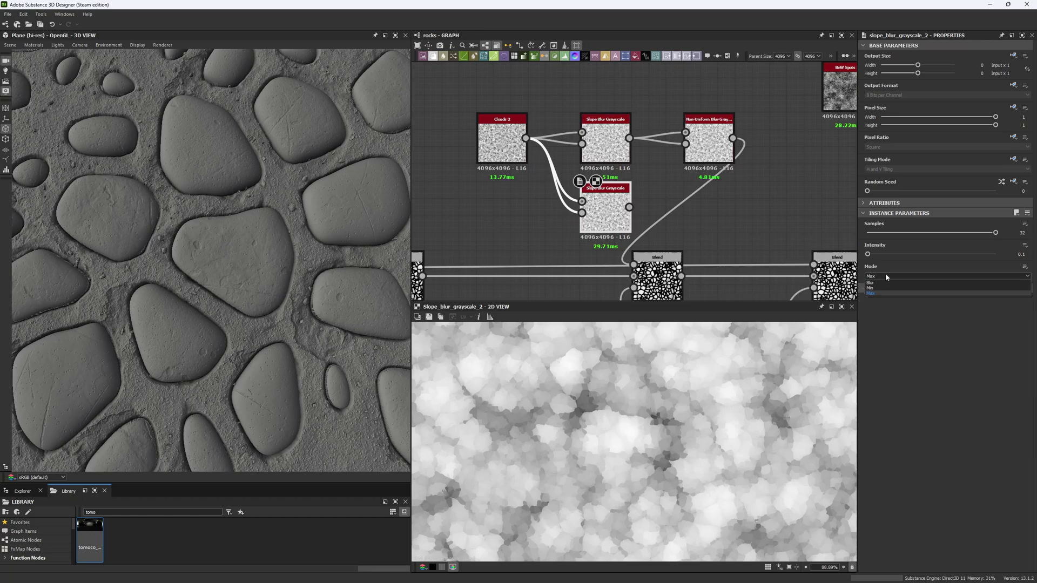
left_click(880, 287)
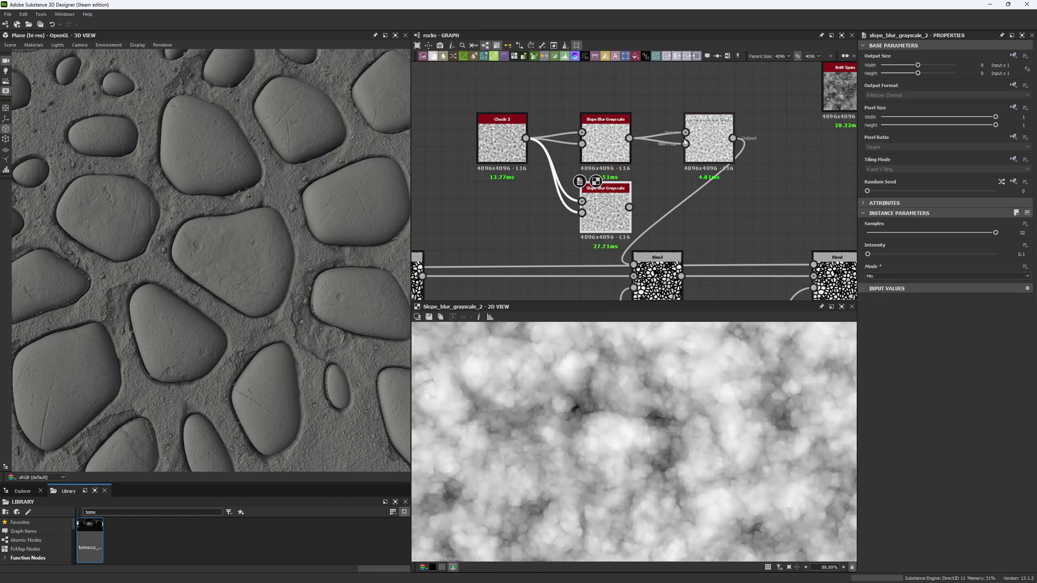
Try feeding the Non-Uniform Blur Grayscale from the Min Slope Blur copy, and undo the rewiring.
left_click_drag(629, 138, 629, 207, "shift")
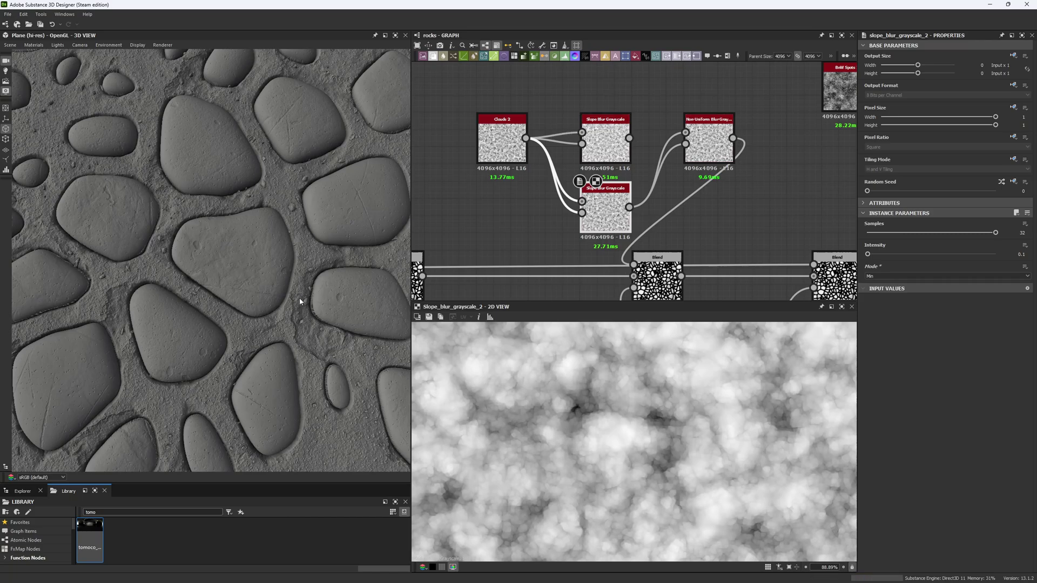
key("ctrl+z")
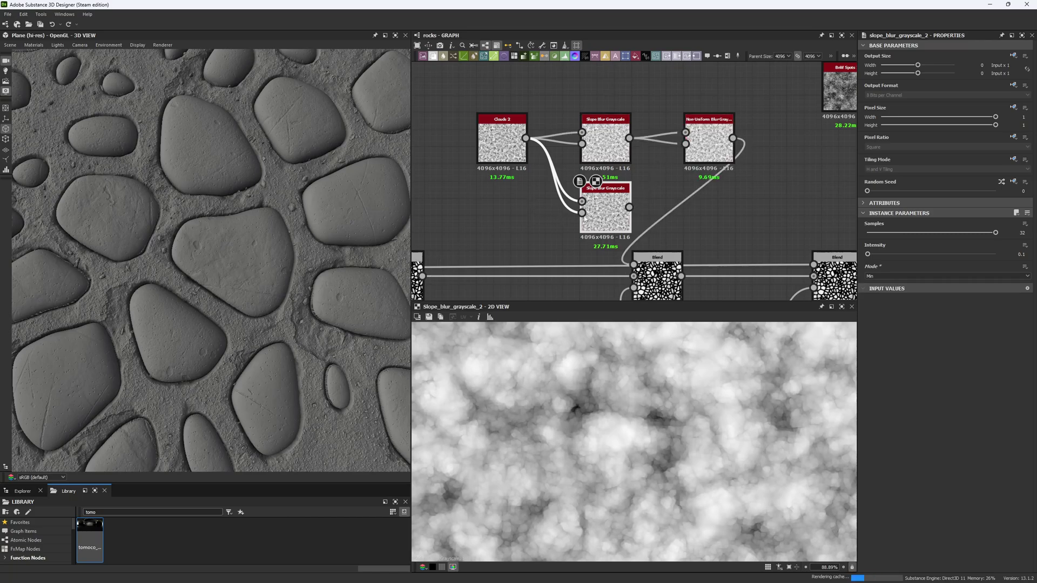
Delete the duplicated Slope Blur Grayscale node and preview the Min (Darken) Blend fed by the Non-Uniform Blur Grayscale.
key("Delete")
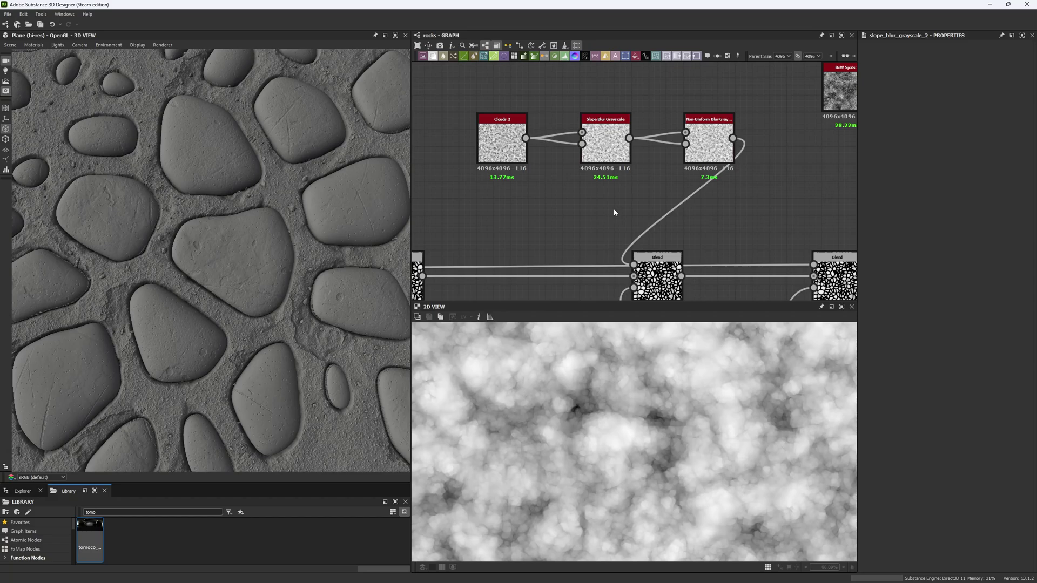
middle_click_drag(614, 209, 583, 157)
double_click(636, 212)
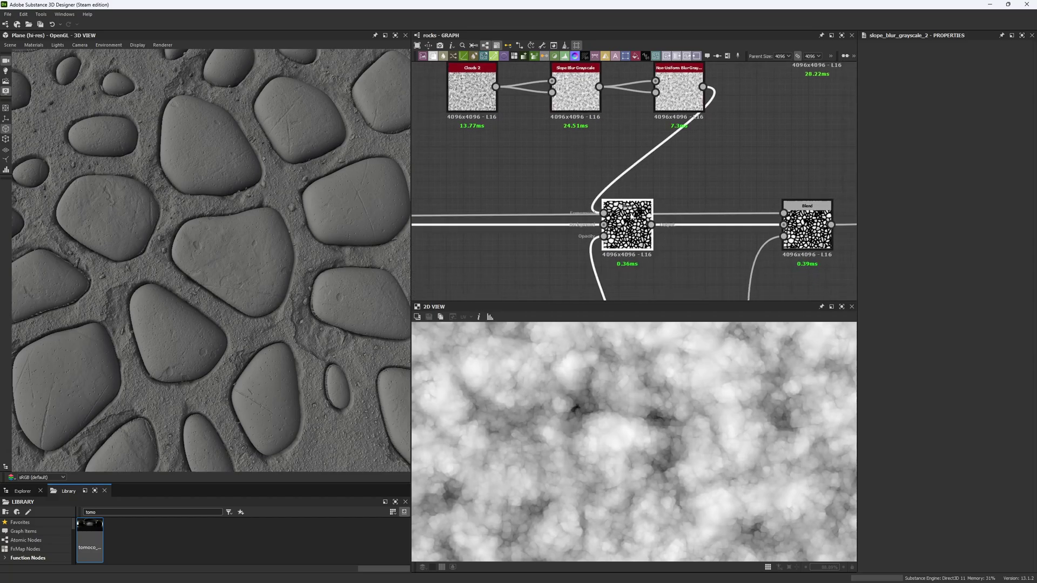
Try an Opacity of 0.25 on the Min (Darken) Blend, check the stones in 3D, and undo it.
left_click_drag(879, 222, 898, 222)
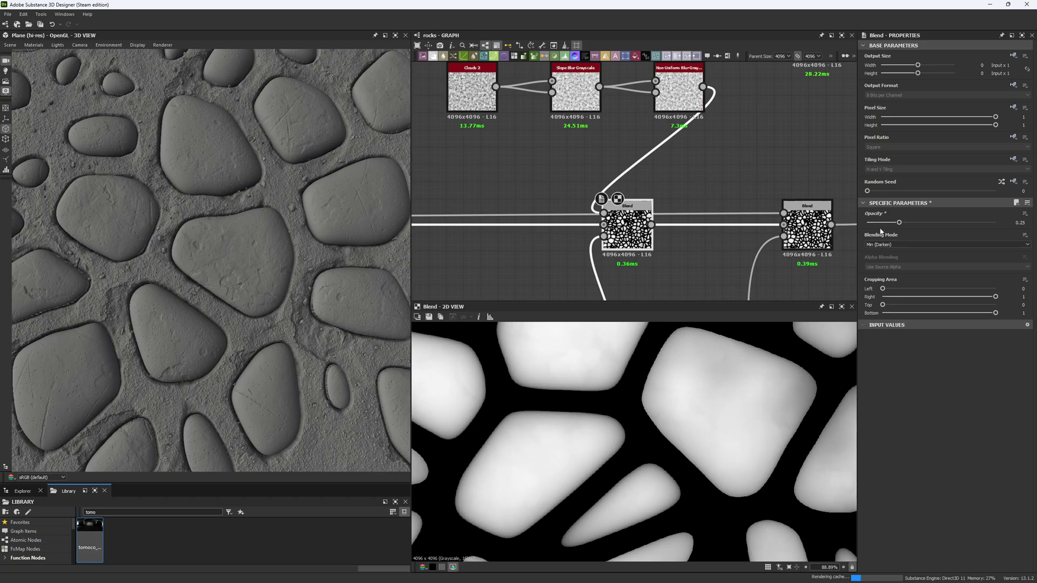
scroll(314, 227, "down", 4)
key("ctrl+z")
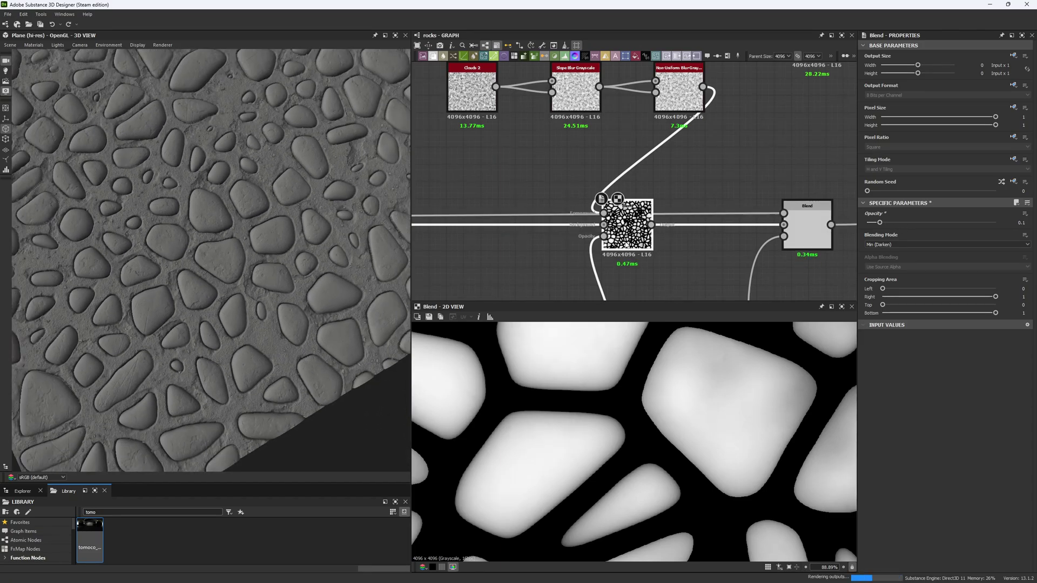
Try a Random Seed of 3 on the Perlin Noise masking that Blend, compare the stones in 3D, and undo it.
middle_click_drag(625, 277, 653, 170)
scroll(643, 190, "down", 2)
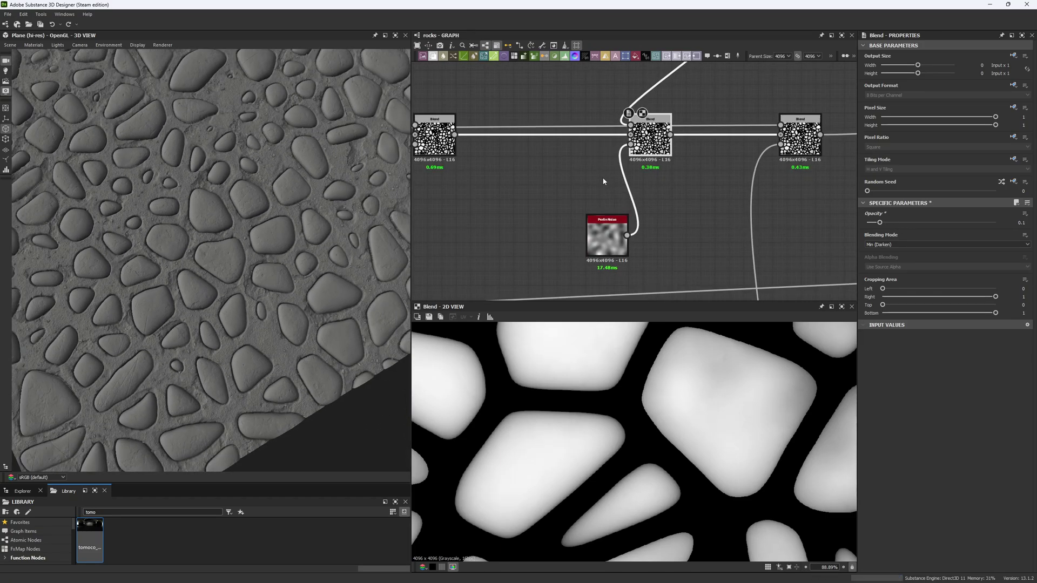
middle_click_drag(587, 164, 594, 181)
left_click(614, 252)
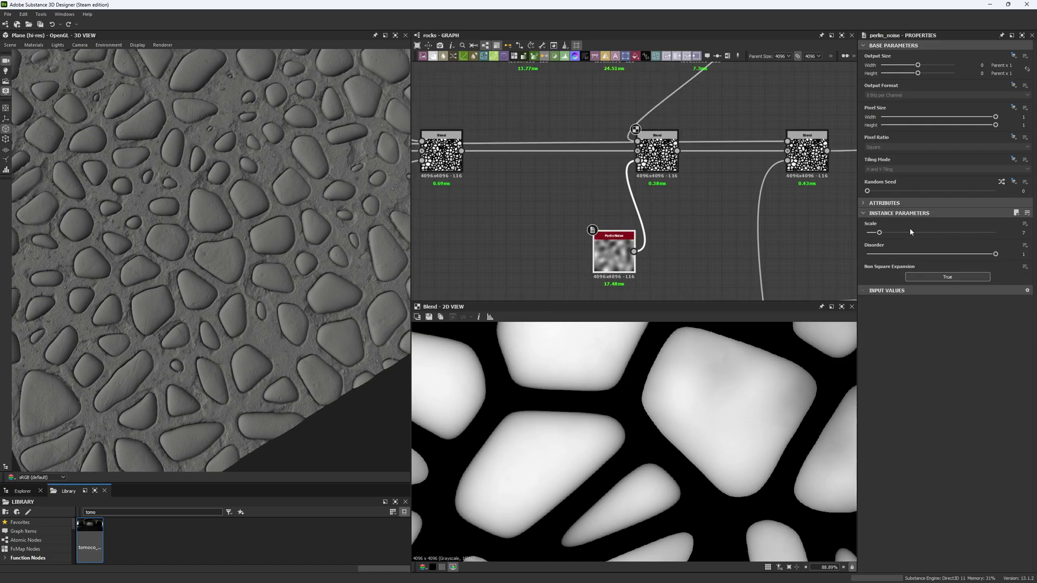
left_click(902, 191)
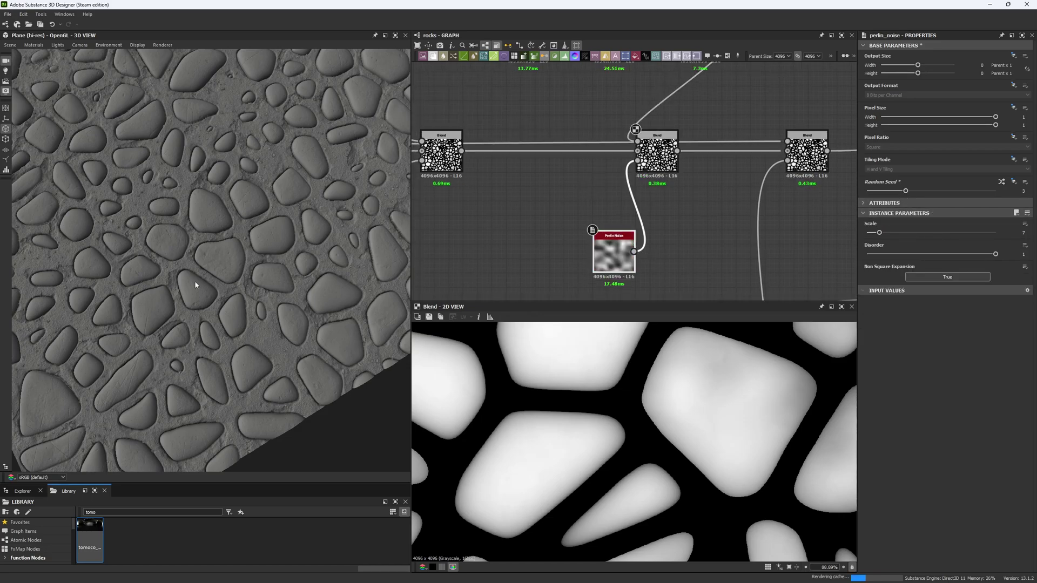
scroll(213, 268, "up", 6)
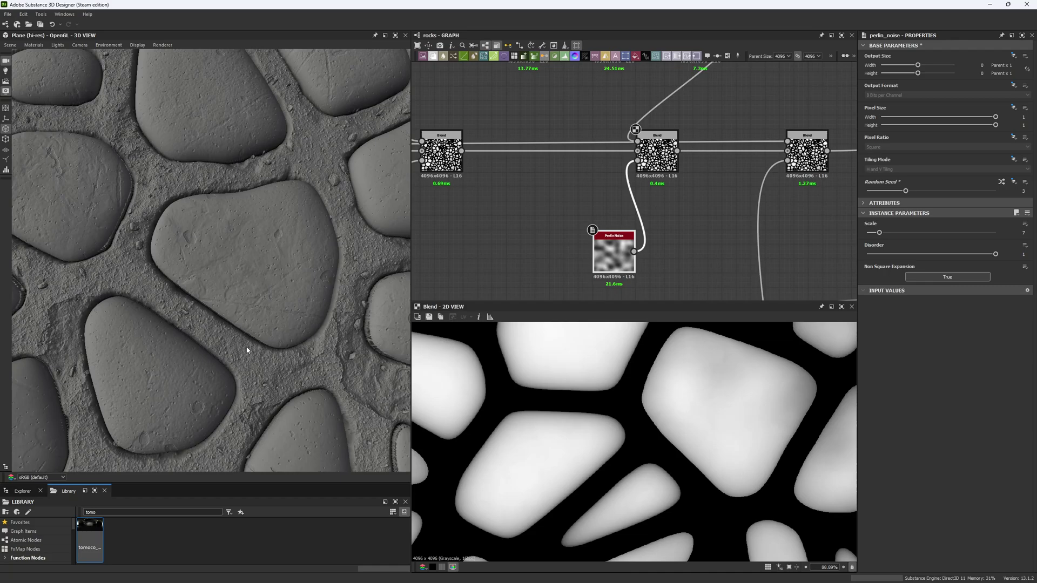
key("ctrl+z")
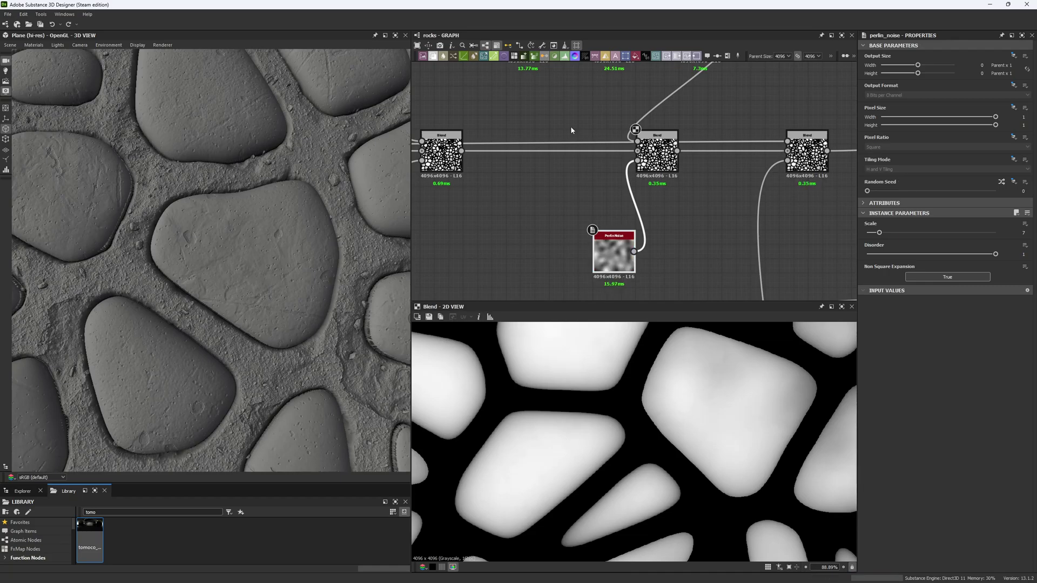
Select the Copy Blend that follows in the chain and examine the surface detail of large and small stones in 3D.
scroll(477, 187, "down", 4)
scroll(509, 234, "down", 1)
middle_click_drag(544, 195, 642, 152)
left_click(672, 172)
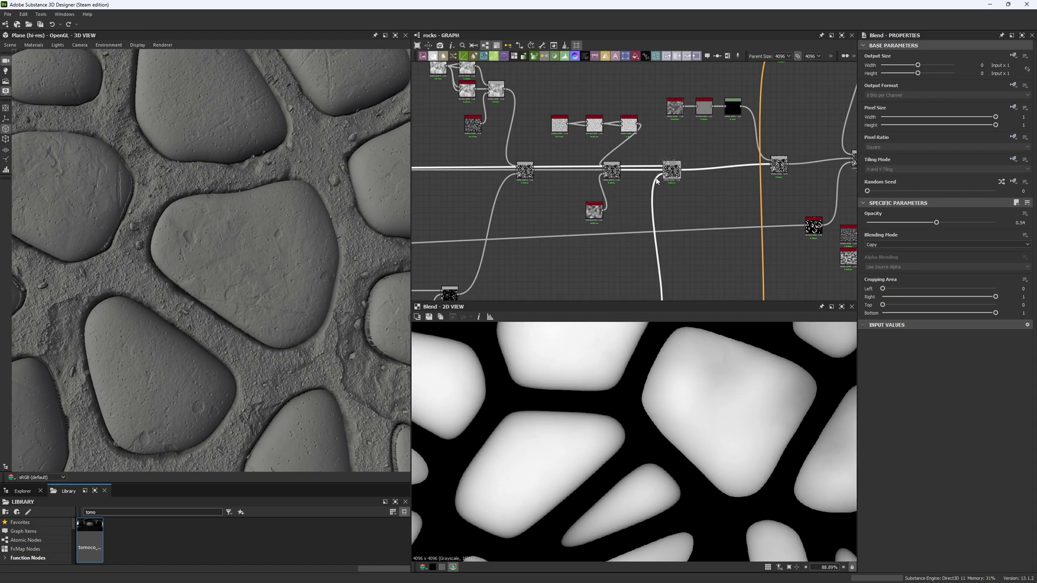
scroll(215, 254, "down", 6)
left_click_drag(205, 259, 205, 274)
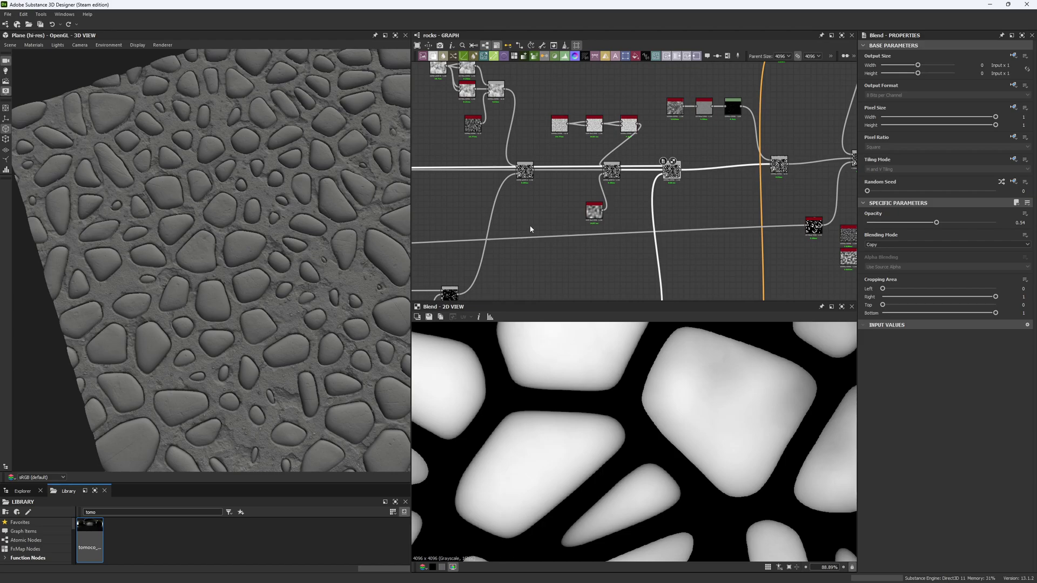
middle_click_drag(530, 229, 614, 199)
mouse_move(251, 255)
left_mouse_down()
mouse_move(280, 250)
mouse_move(270, 256)
left_mouse_up()
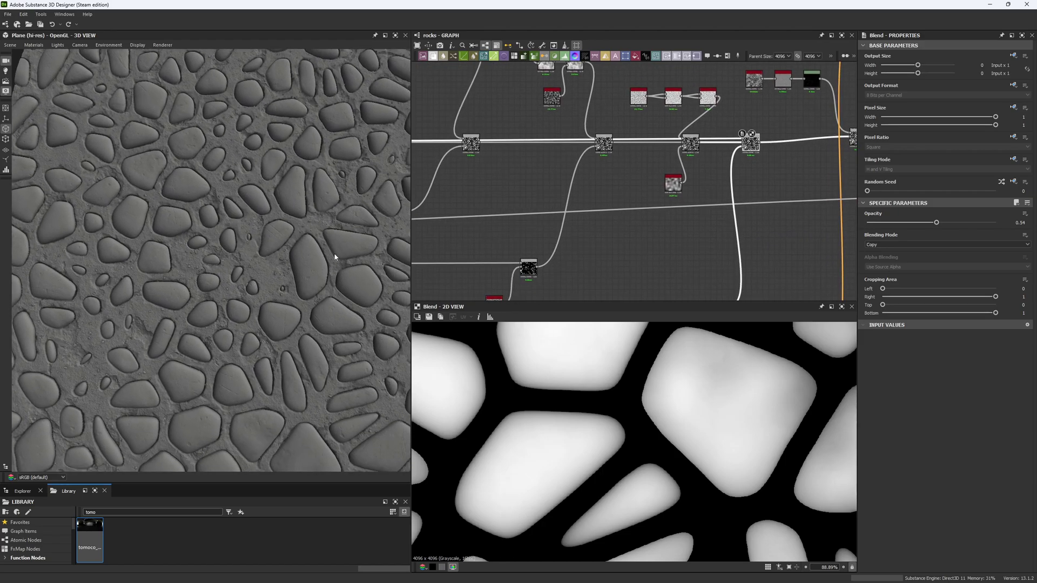
scroll(335, 257, "up", 8)
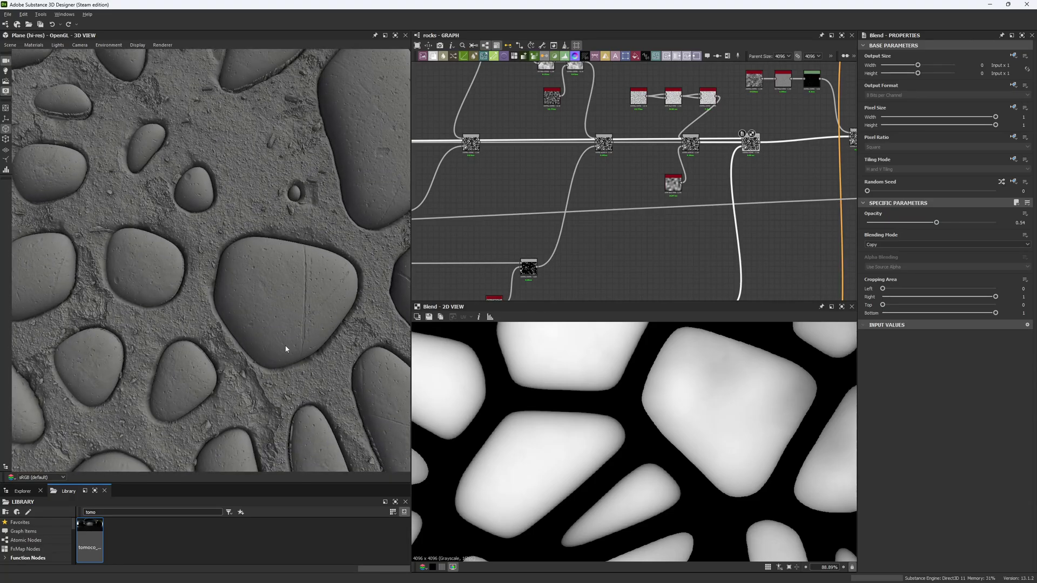
middle_click_drag(226, 206, 253, 317)
scroll(253, 317, "up", 6)
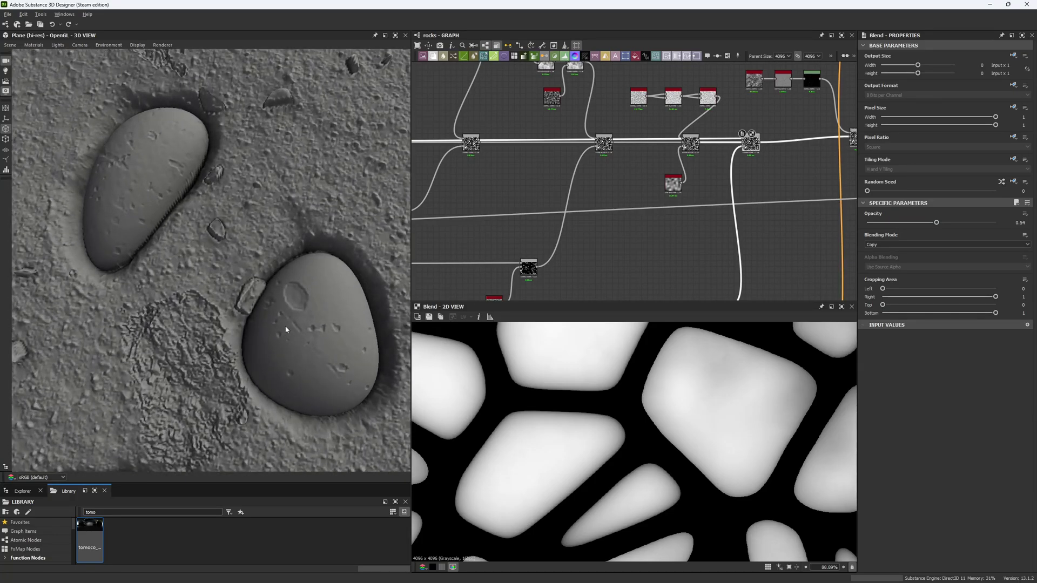
scroll(306, 297, "down", 4)
Add a Dot on the long link entering the Copy Blend, raise it above the node row, and undo a second Dot.
middle_click_drag(537, 174, 604, 209)
scroll(579, 189, "down", 1)
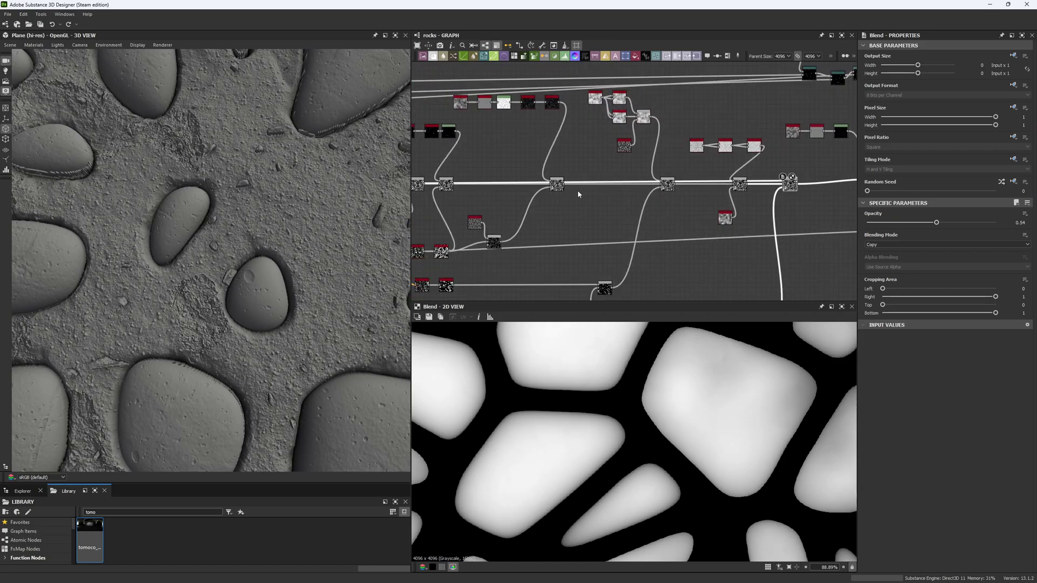
scroll(772, 168, "up", 2)
left_click(771, 177)
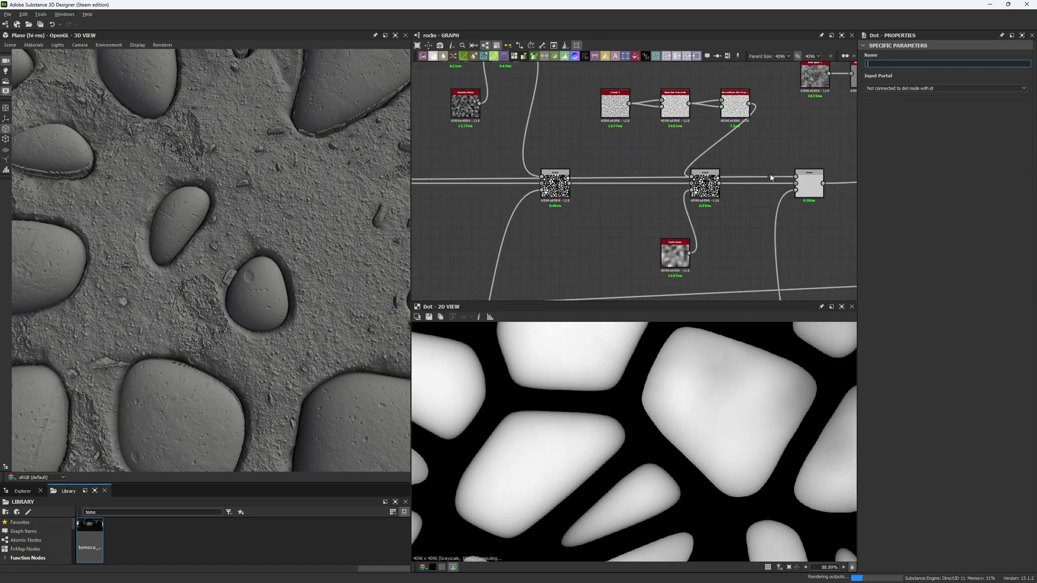
left_click_drag(770, 176, 774, 162)
left_click(685, 165, "alt")
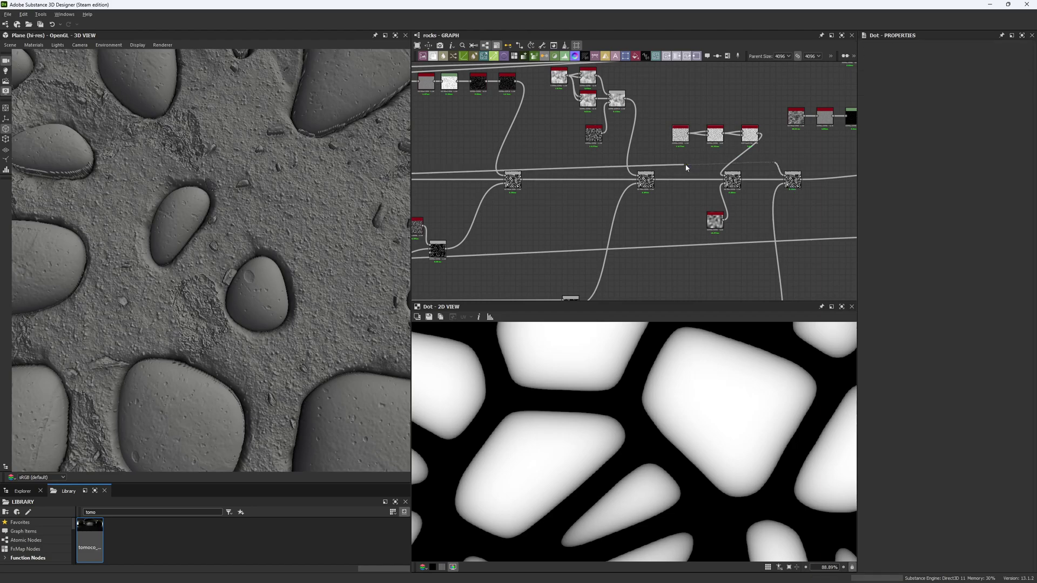
key("ctrl+z")
Raise the start of the same link at a Dot beside the Levels node so it runs level above the Blend nodes.
middle_click_drag(614, 159, 873, 159)
left_click_drag(495, 179, 497, 163)
middle_click_drag(570, 199, 565, 189)
scroll(564, 189, "down", 2)
middle_click_drag(698, 249, 599, 199)
scroll(630, 225, "up", 3)
scroll(716, 224, "down", 4)
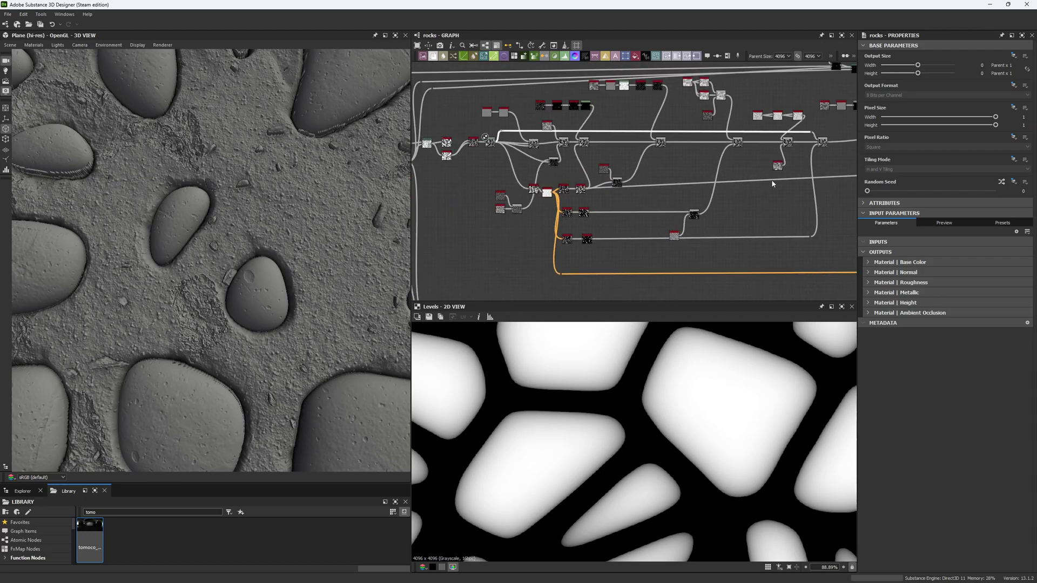
Preview the Copy Blend's stone pattern and compare it with the stones in the 3D view.
middle_click_drag(773, 183, 689, 193)
scroll(741, 161, "up", 3)
double_click(736, 160)
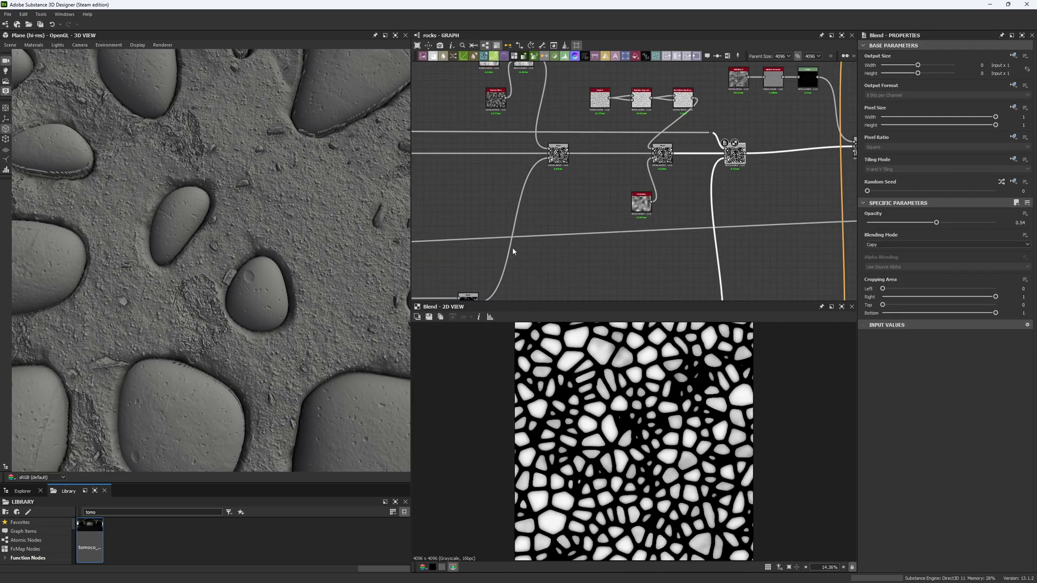
scroll(259, 232, "down", 5)
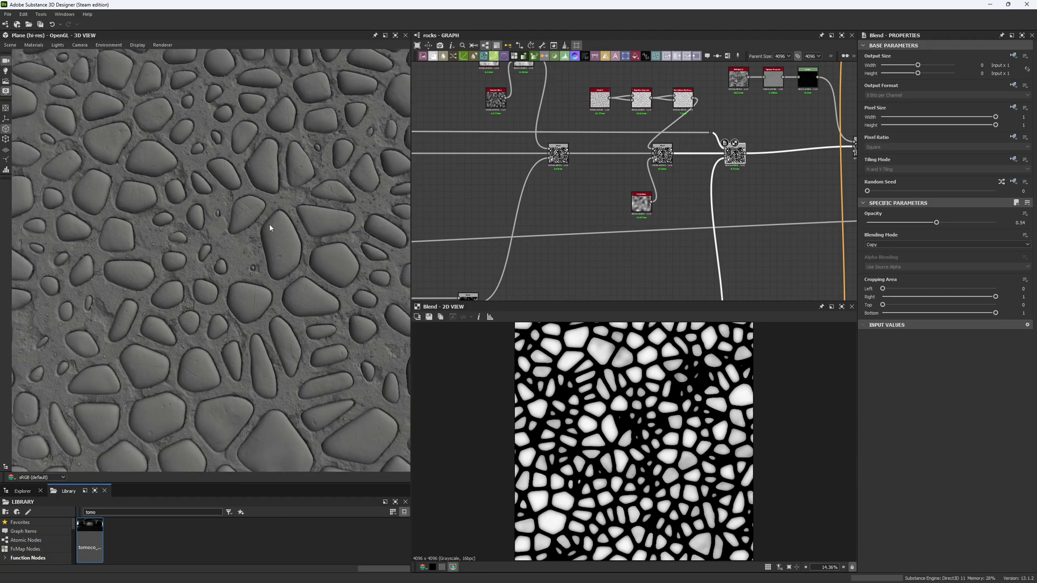
scroll(243, 241, "down", 3)
Preview the BnW Spots 2, Highpass Grayscale and Levels nodes that isolate small specks for the following Blend.
middle_click_drag(748, 178, 553, 209)
left_click_drag(670, 184, 667, 191)
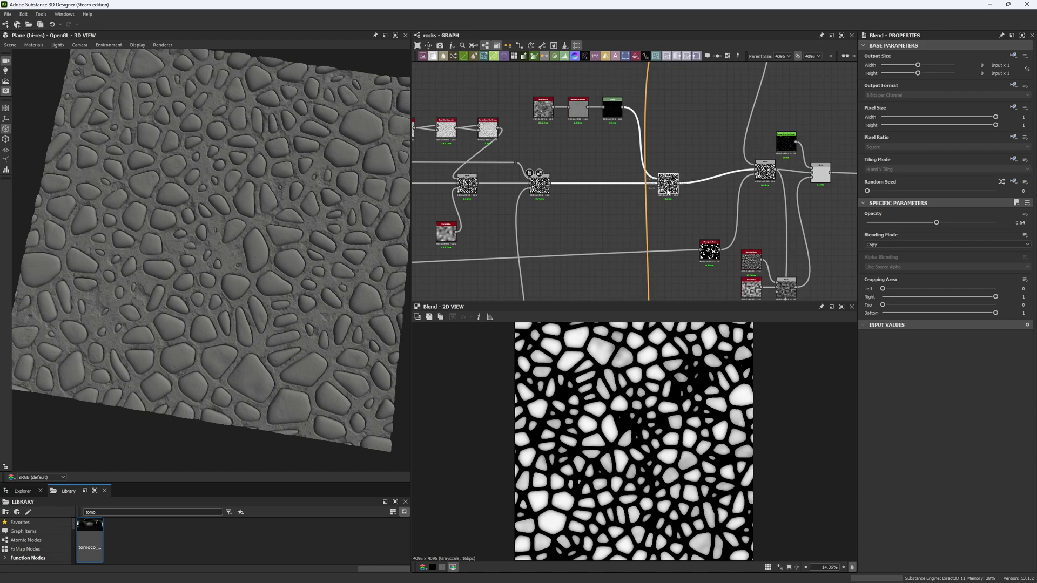
scroll(529, 182, "up", 6)
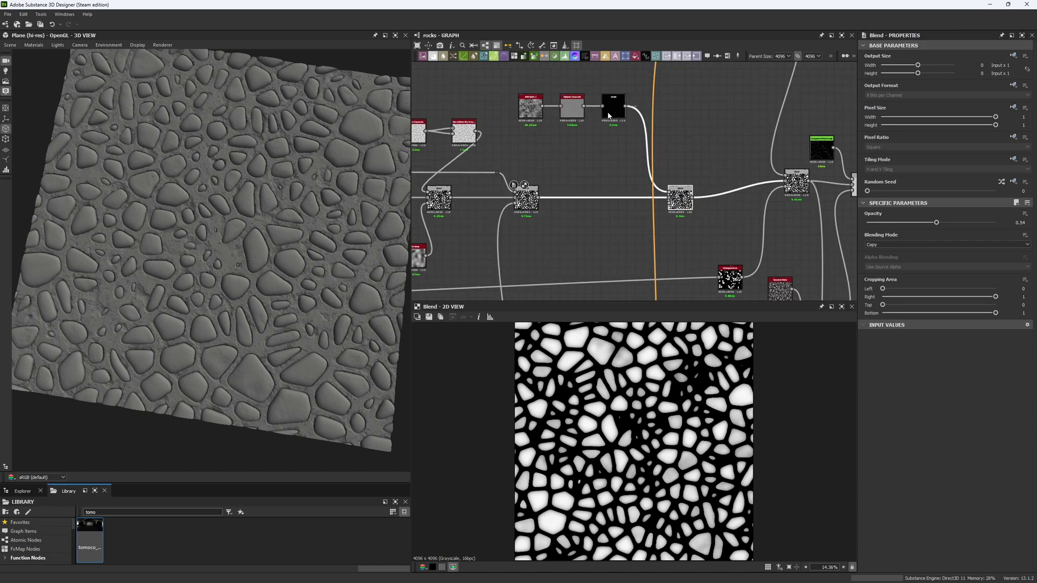
double_click(476, 173)
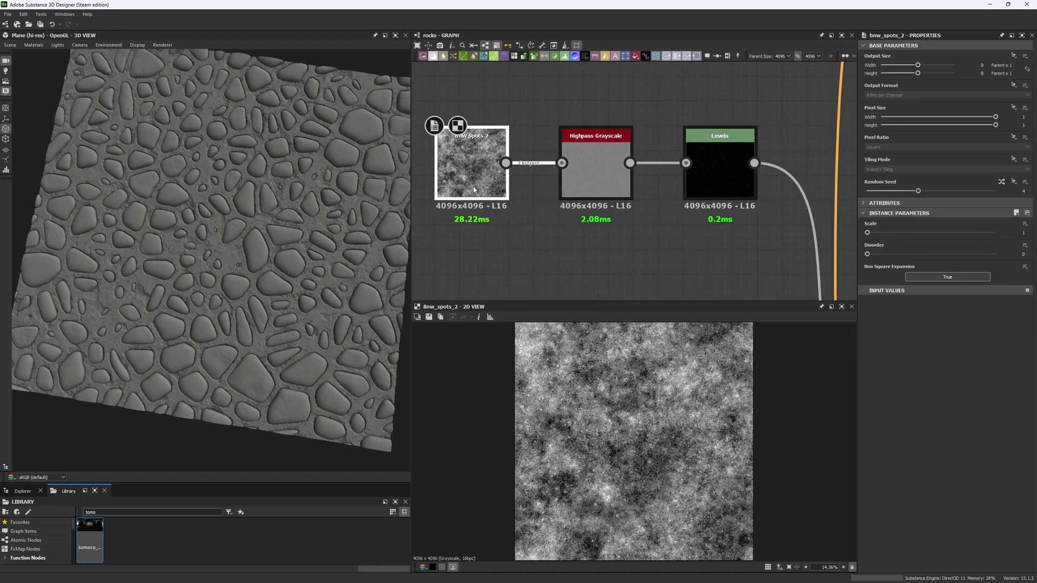
double_click(592, 189)
scroll(588, 426, "up", 3)
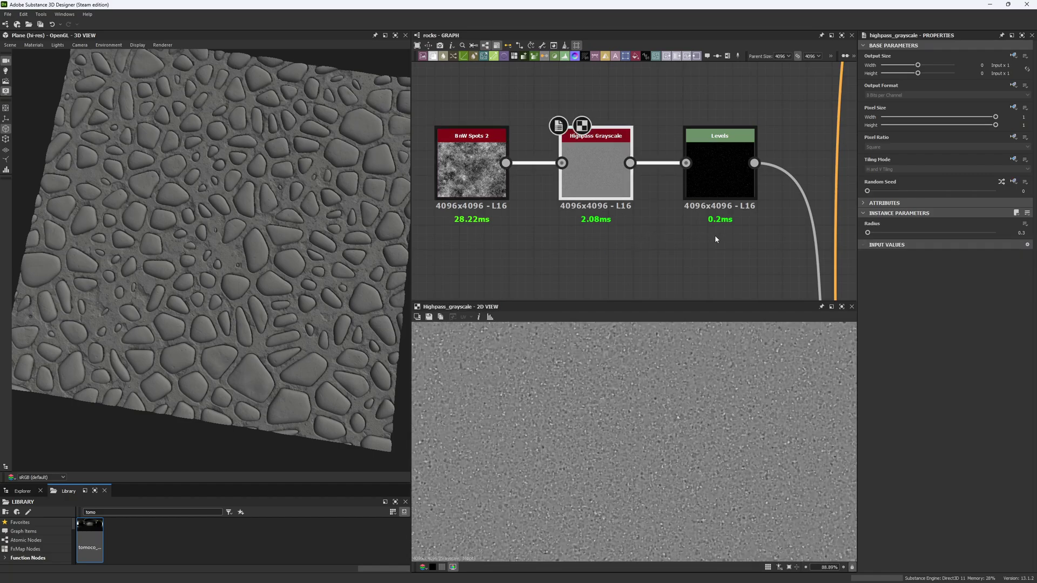
middle_click_drag(714, 239, 598, 233)
double_click(603, 170)
scroll(606, 407, "up", 6)
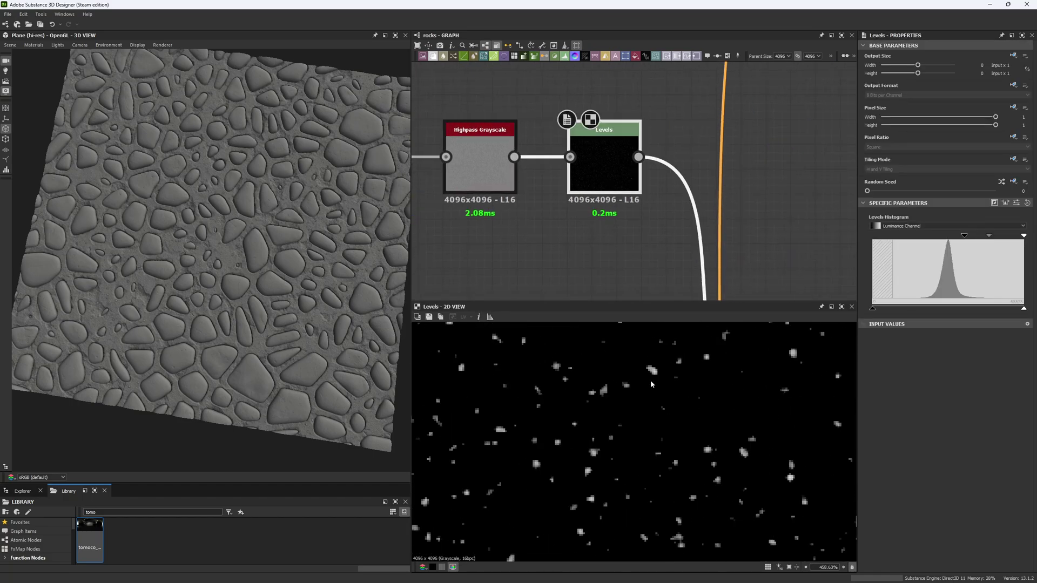
Preview the Subtract Blend fed by the Levels specks and inspect the small pits on the stones in 3D.
scroll(651, 381, "down", 4)
scroll(636, 268, "down", 4)
middle_click_drag(636, 269, 576, 157)
middle_click_drag(677, 210, 675, 176)
scroll(658, 207, "up", 4)
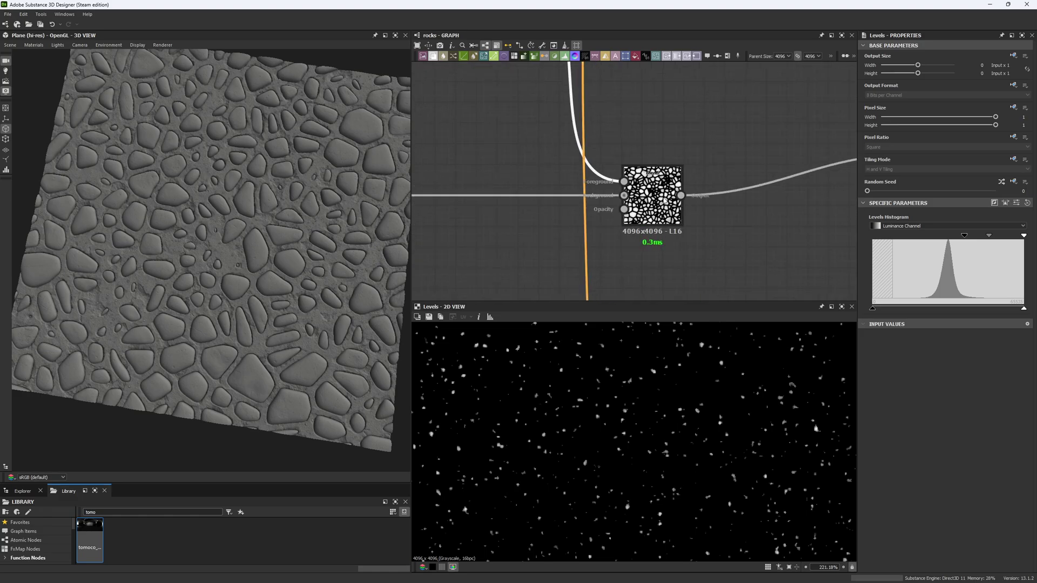
double_click(653, 199)
scroll(232, 334, "up", 3)
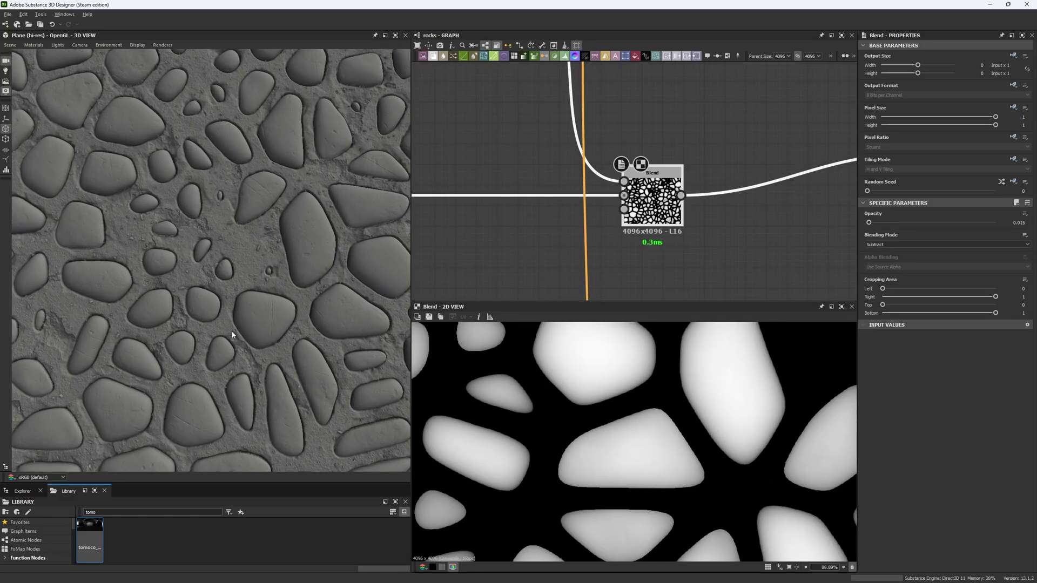
scroll(233, 334, "up", 8)
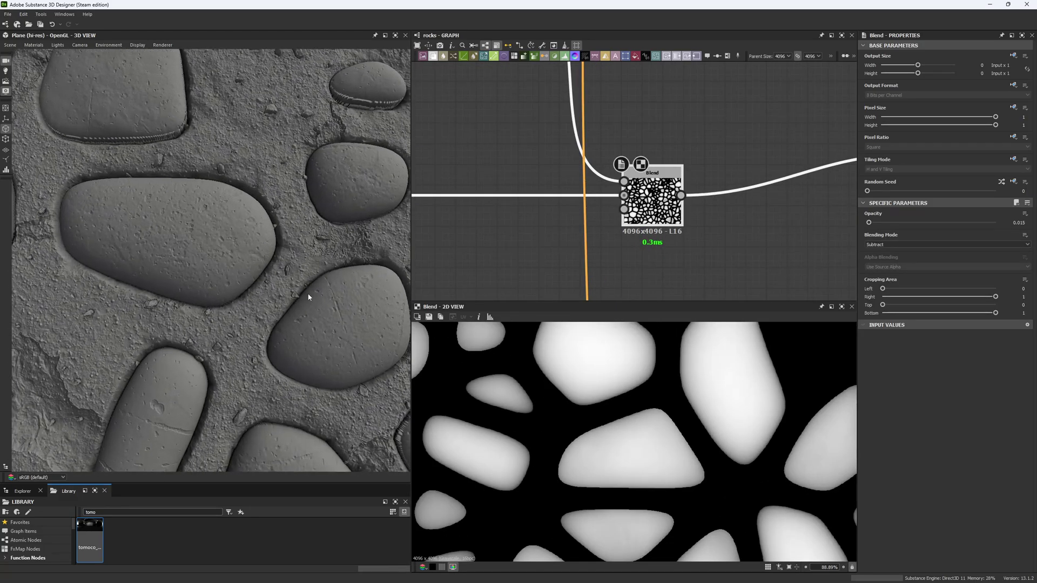
Try an Opacity of 0.03 on the Subtract Blend, compare the pits in 3D, and undo it.
left_click_drag(869, 222, 874, 223)
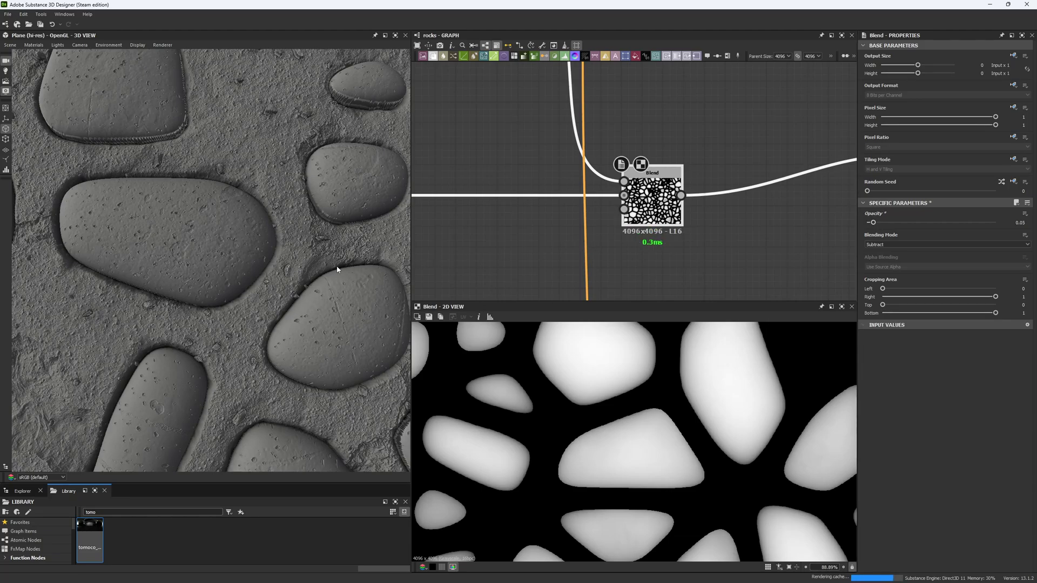
key("ctrl+z")
scroll(292, 274, "down", 5)
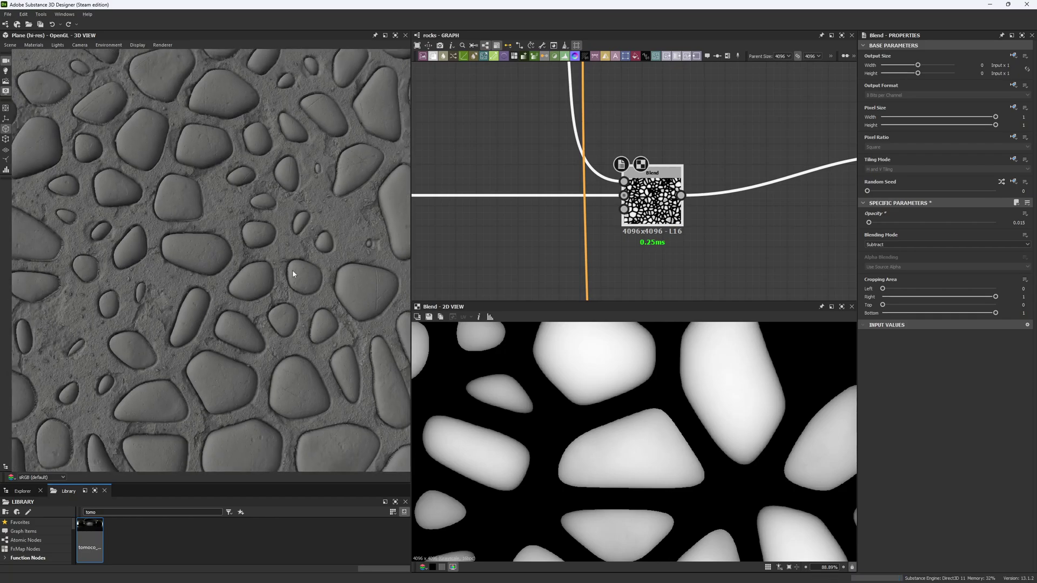
Rotate the lighting in the 3D view and examine the pitted surface of a few large stones up close.
right_click_drag(293, 274, 349, 304, "ctrl+shift")
scroll(556, 159, "down", 5)
middle_click_drag(642, 193, 594, 179)
middle_click_drag(634, 149, 622, 254)
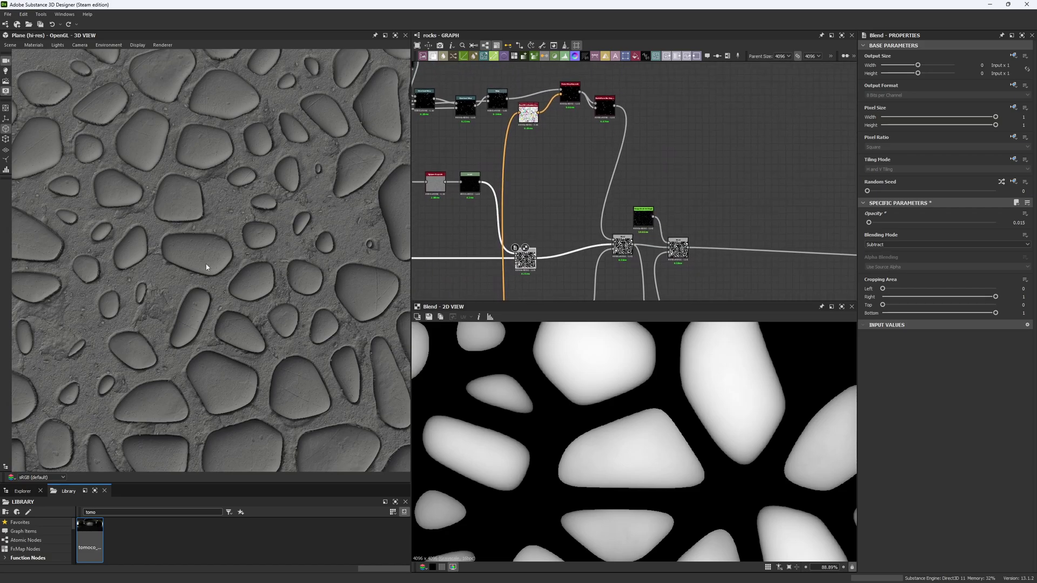
middle_click_drag(259, 400, 276, 222)
scroll(254, 347, "up", 5)
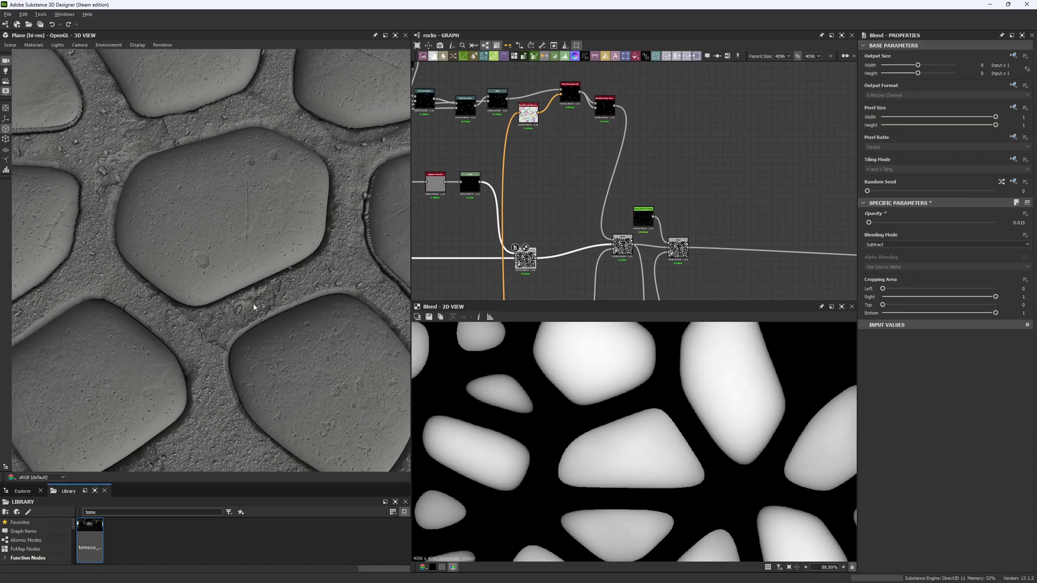
mouse_move(254, 308)
left_mouse_down("alt")
mouse_move(221, 282)
mouse_move(239, 293)
left_mouse_up("alt")
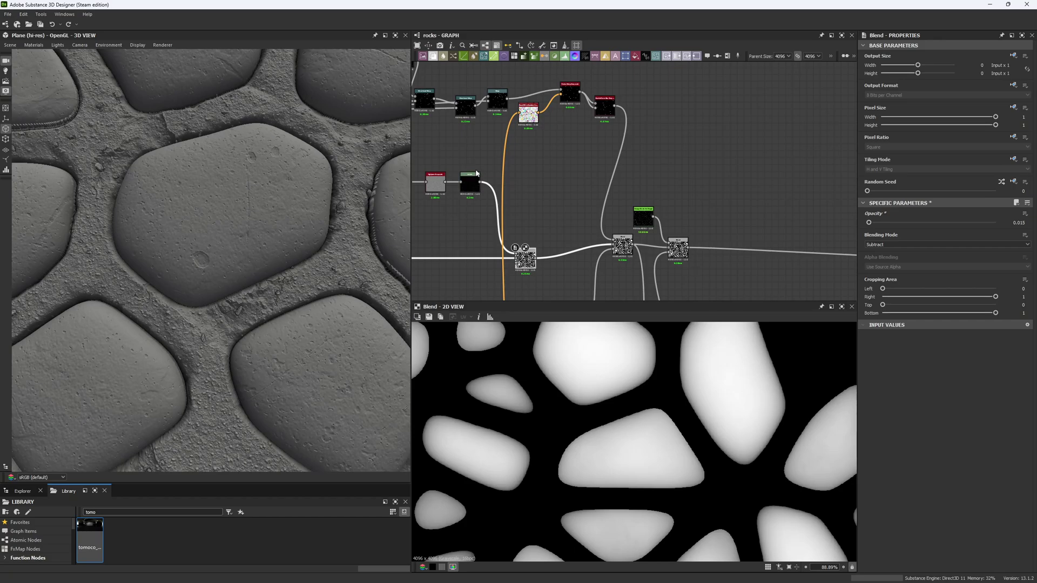
Move the first teal node up beside the dark node feeding it, and reroute its long incoming link through a lowered Dot.
middle_click_drag(483, 147, 609, 200)
left_click_drag(566, 158, 583, 124)
left_click(507, 130, "alt")
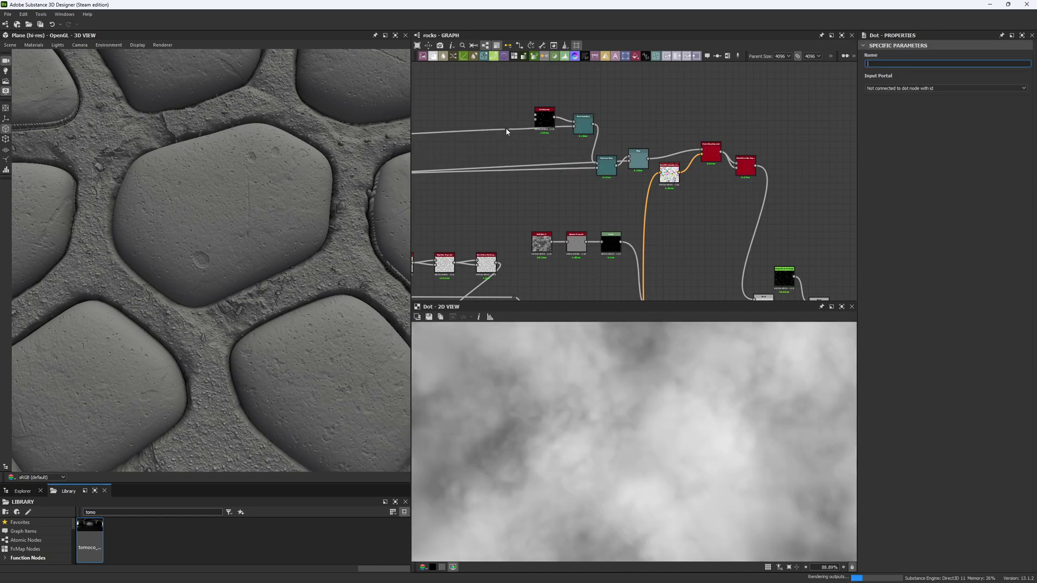
left_click_drag(507, 129, 523, 155)
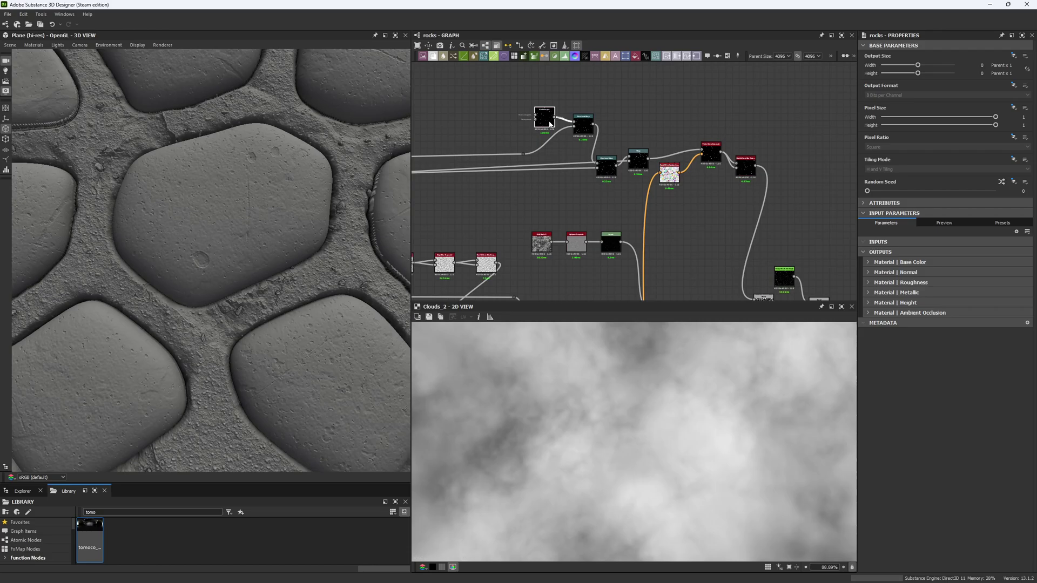
Preview the Tile Generator dots and the Directional Warp and Warp nodes after them, comparing the speck shapes up close.
double_click(545, 119)
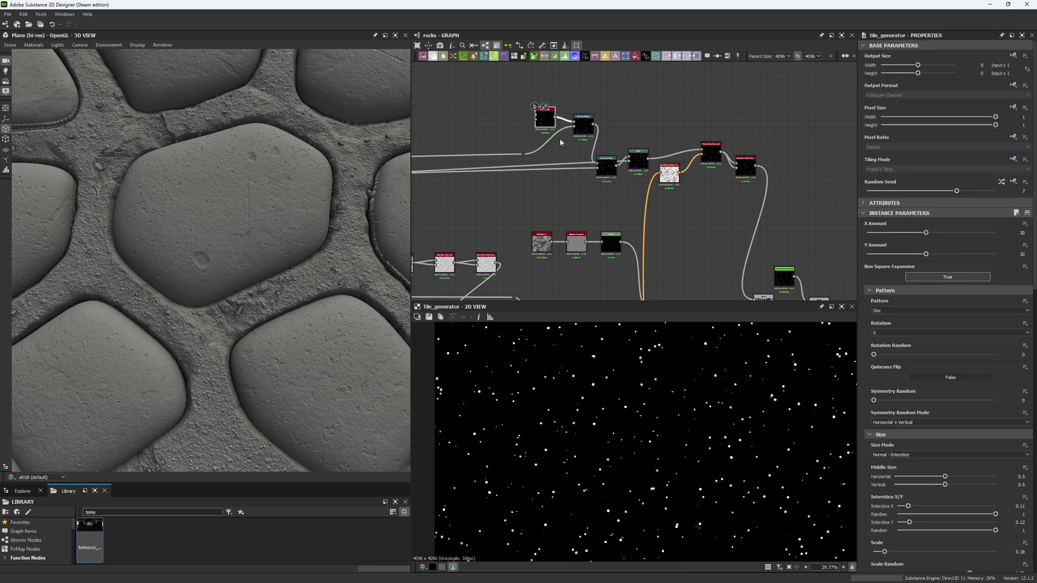
double_click(580, 128)
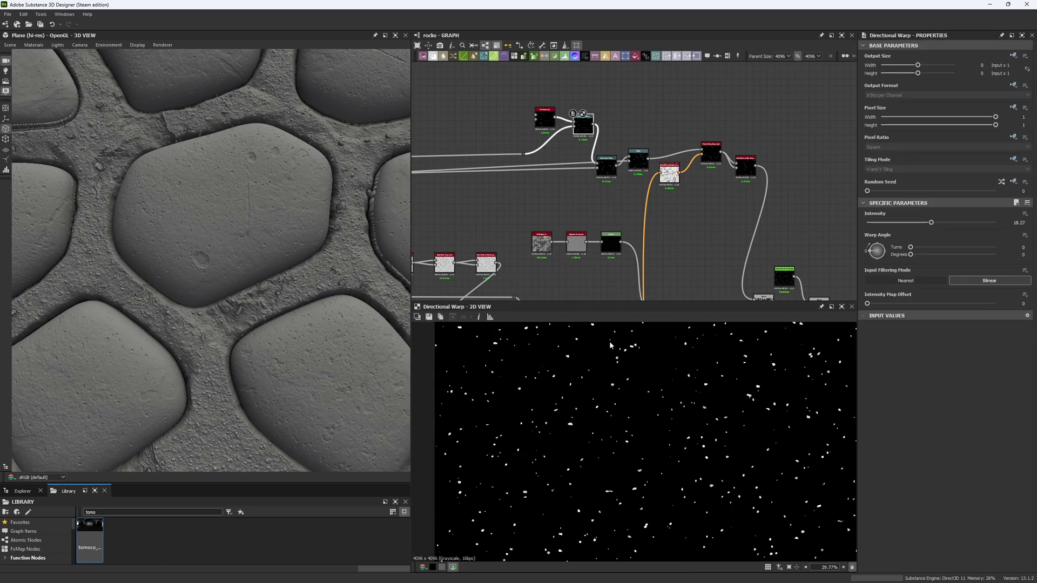
double_click(604, 165)
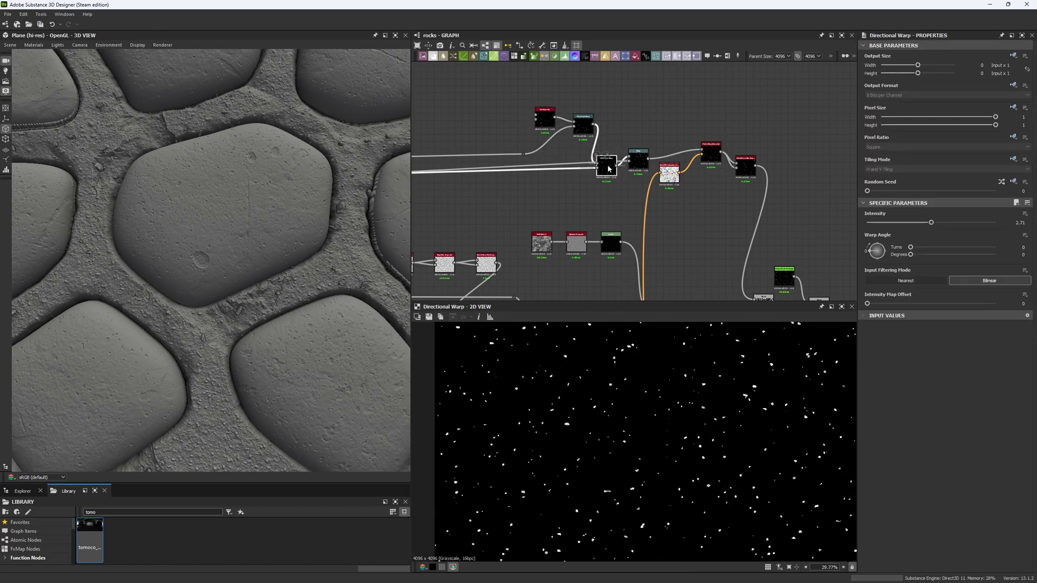
double_click(635, 160)
scroll(560, 420, "up", 6)
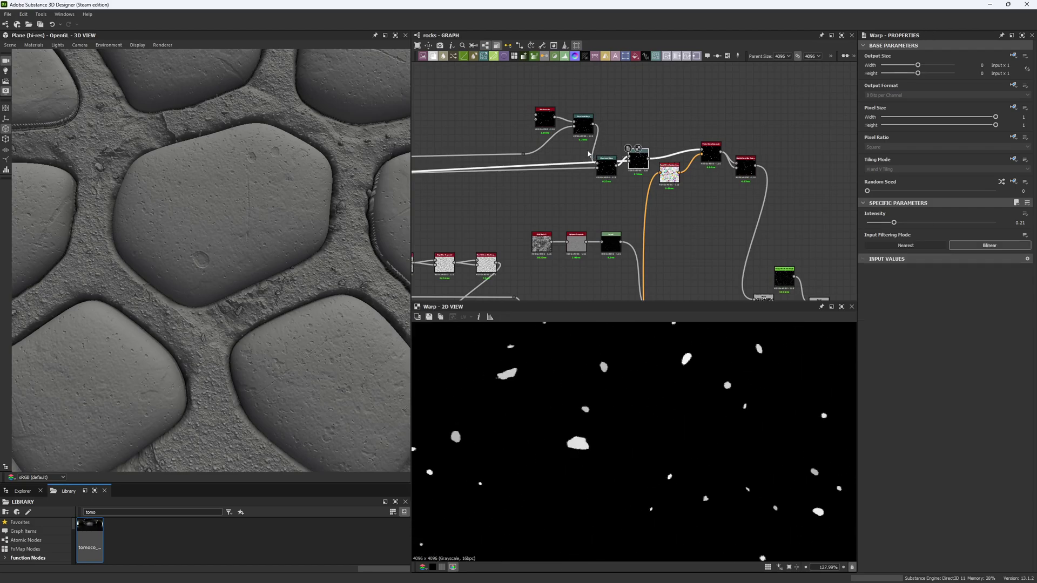
double_click(546, 122)
double_click(581, 127)
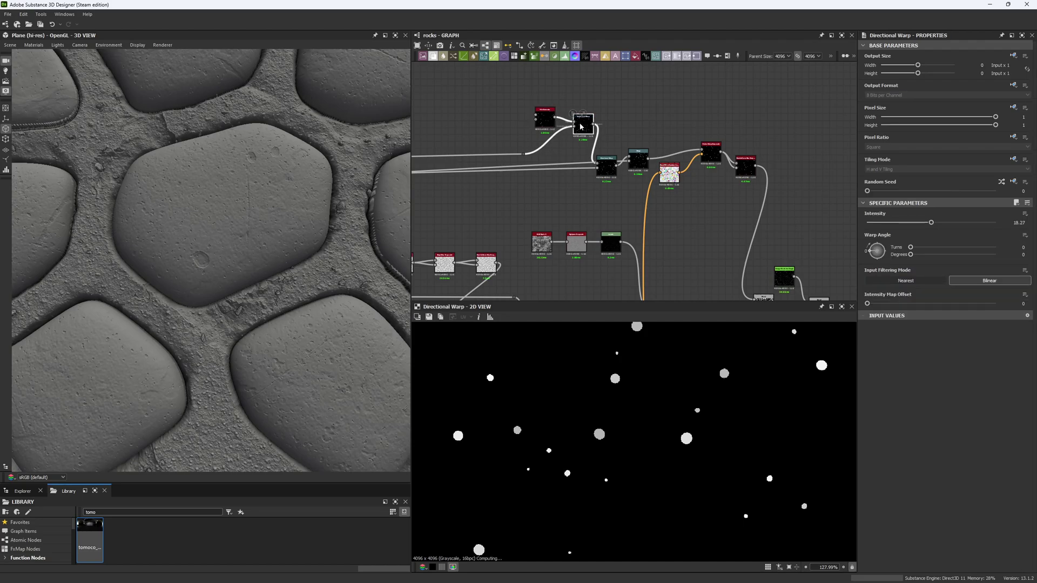
double_click(644, 165)
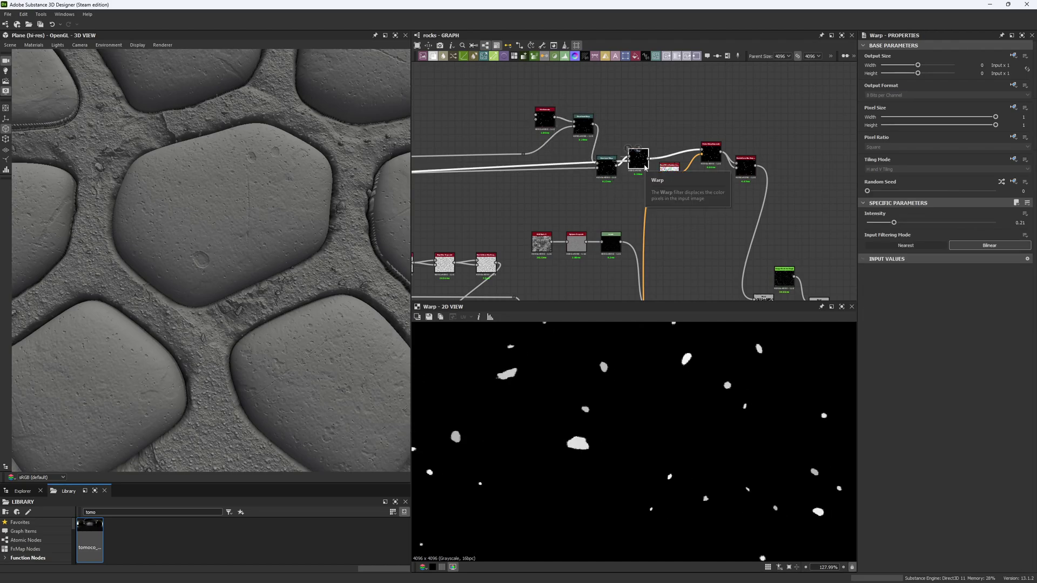
Preview the Vector Warp Grayscale node and inspect the Flood Fill to Random Color map that drives it.
middle_click_drag(730, 126, 709, 109)
double_click(691, 136)
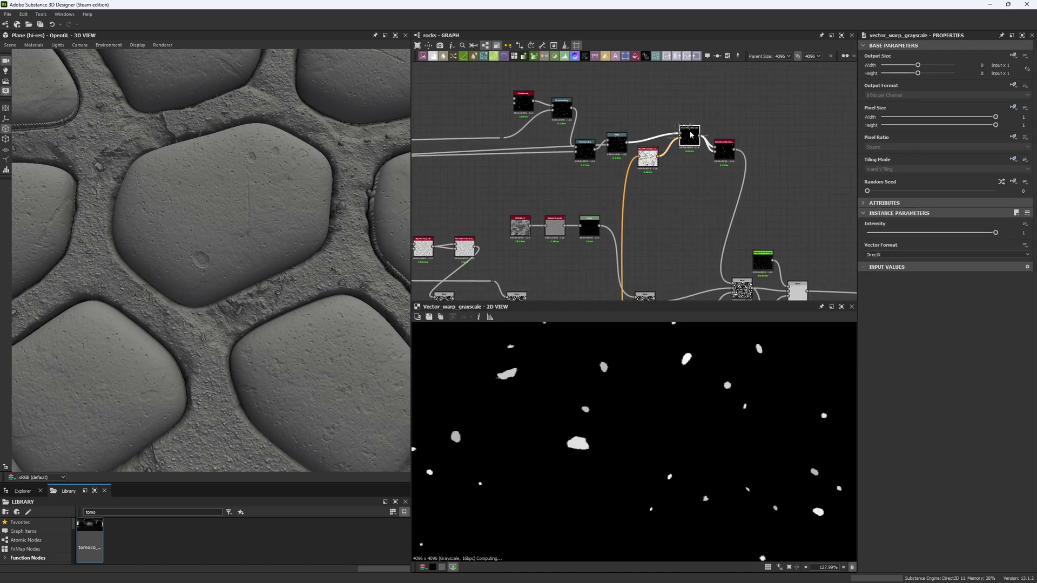
scroll(630, 372, "down", 5)
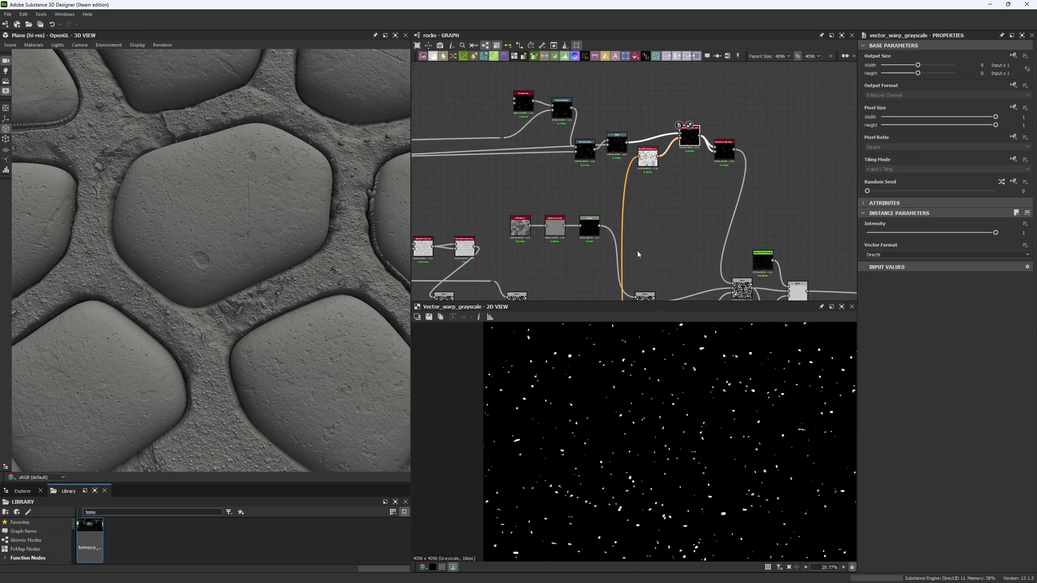
double_click(646, 158)
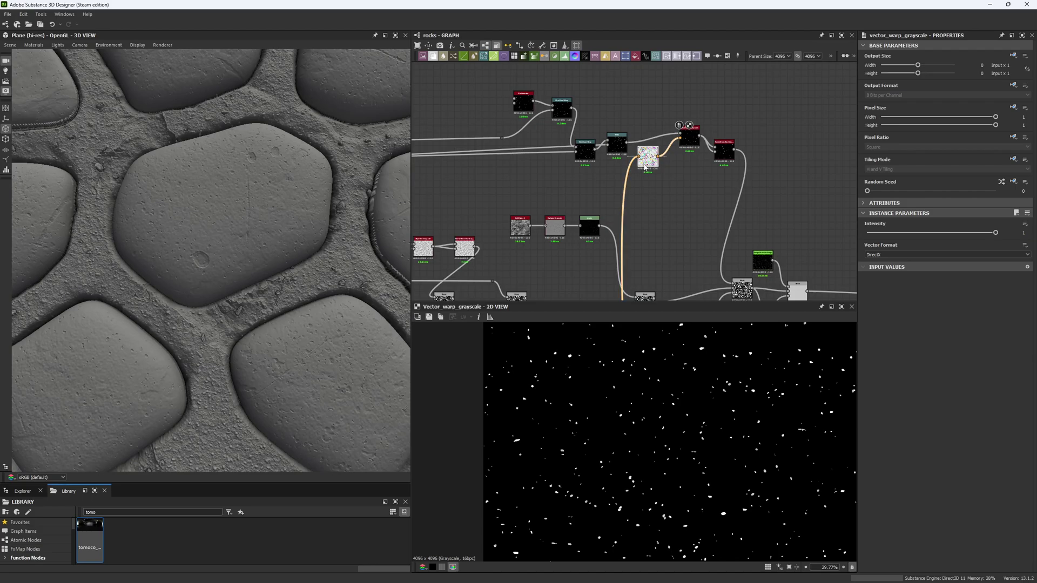
key("f")
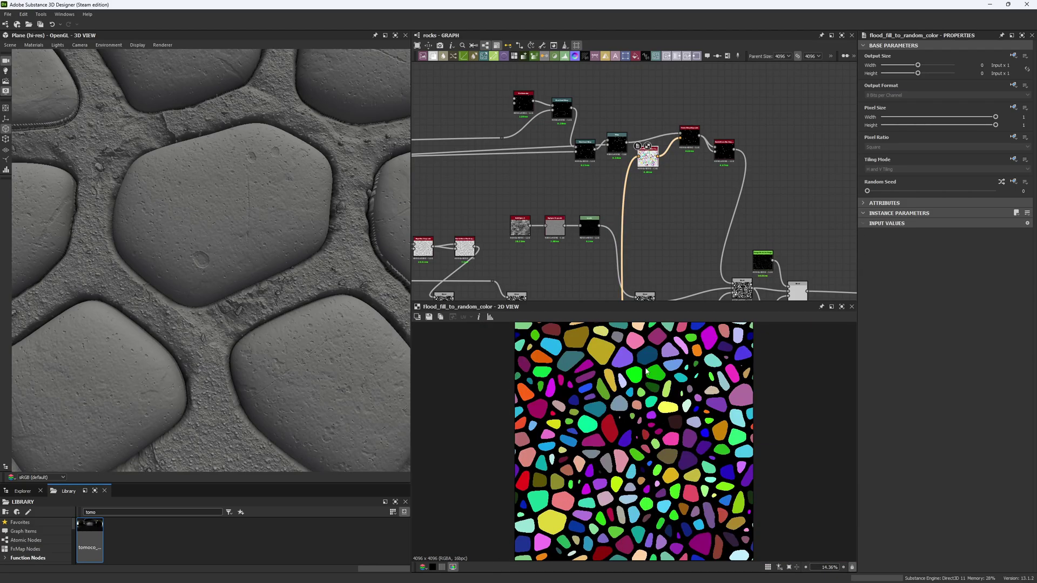
scroll(663, 222, "down", 5)
middle_click_drag(655, 238, 713, 123)
middle_click_drag(518, 202, 440, 286)
scroll(663, 166, "up", 5)
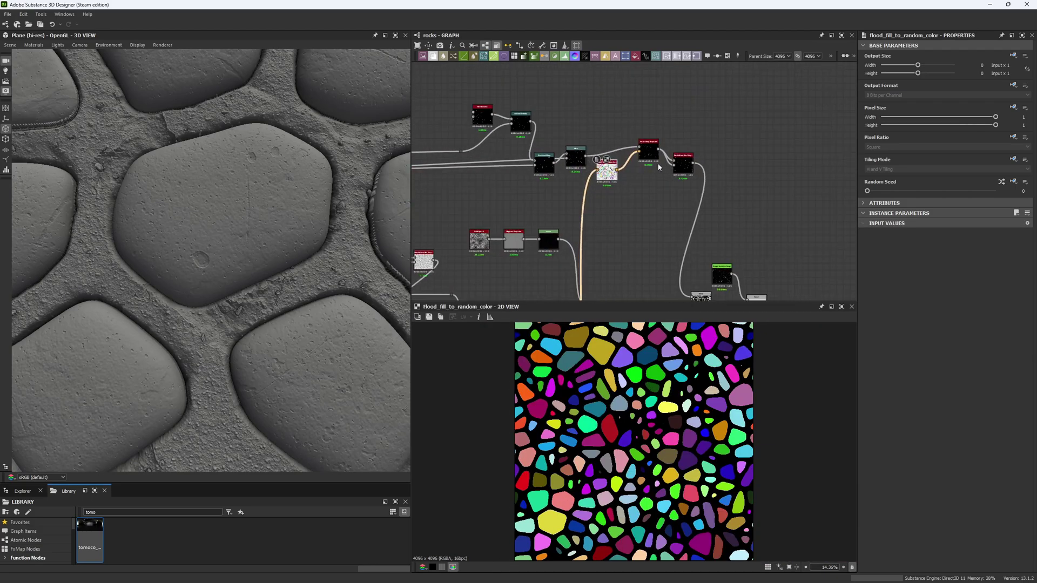
Compare the specks output by the Warp node with those output by Vector Warp Grayscale.
scroll(658, 168, "up", 3)
double_click(637, 137)
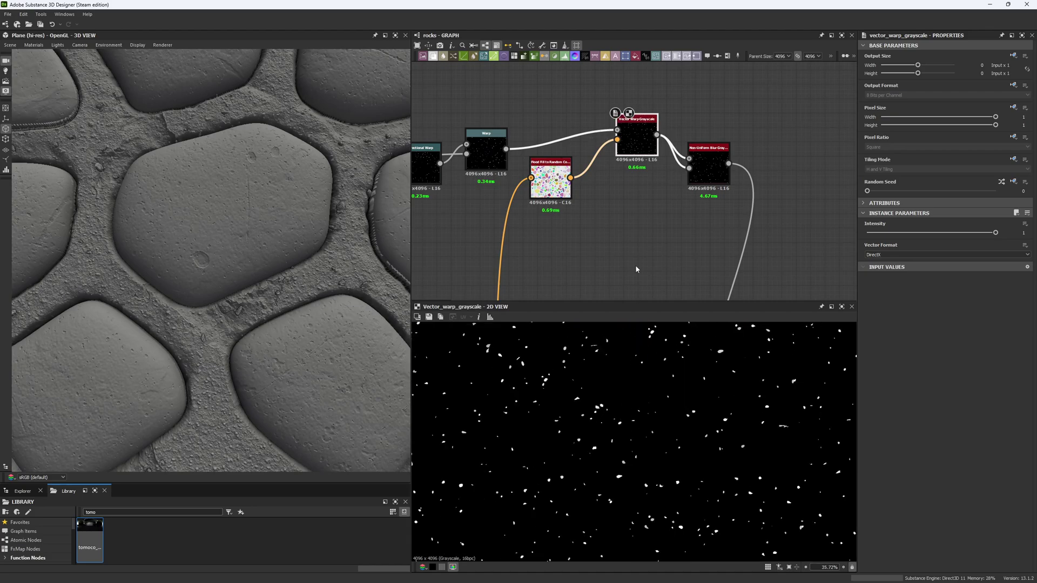
double_click(488, 162)
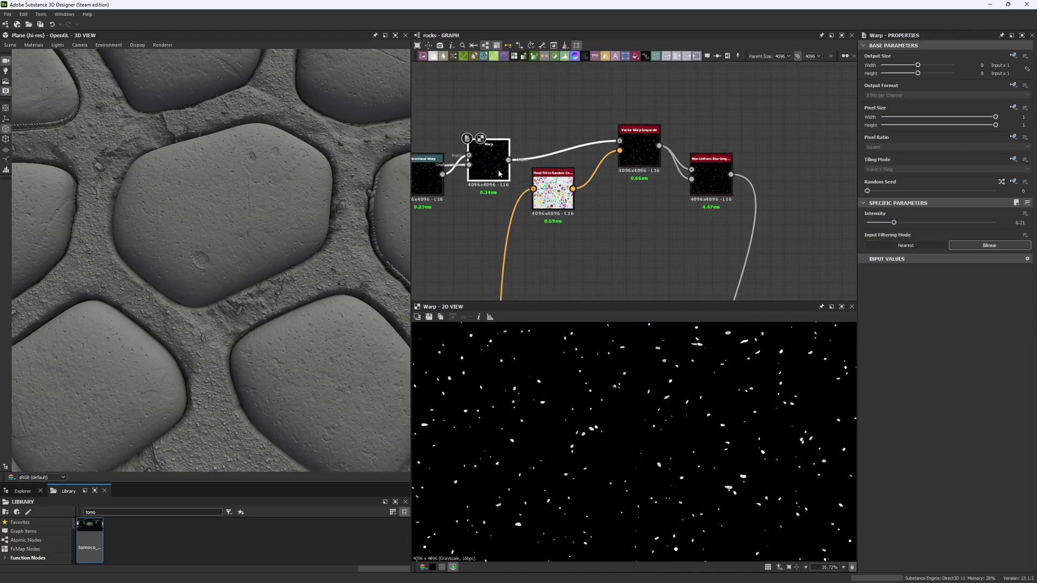
double_click(642, 170)
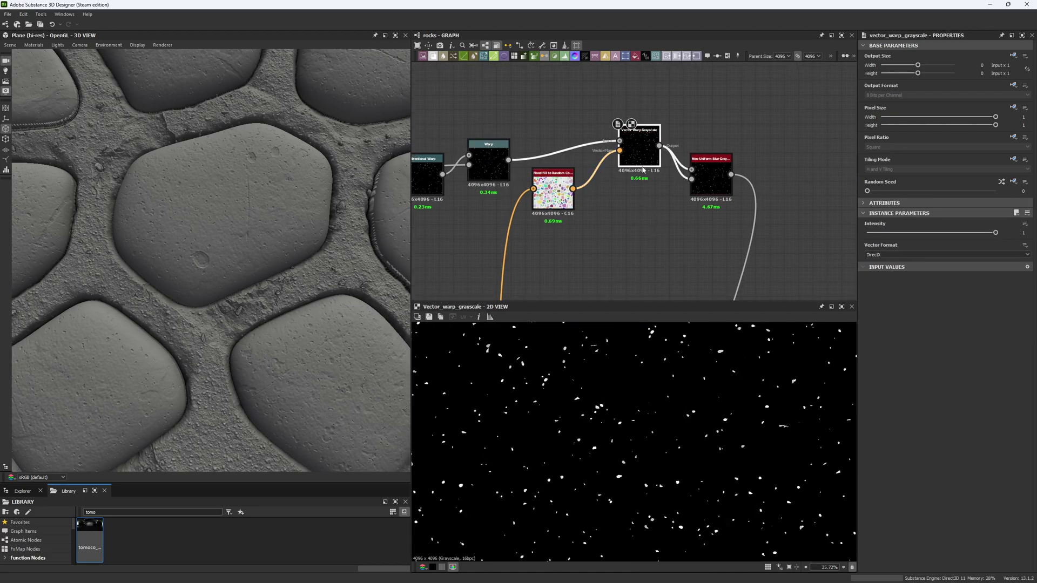
Add a Blend node above the Vector Warp Grayscale and feed the stones' Blend output into its Background.
middle_click_drag(642, 170, 607, 222)
left_click(657, 154)
key("space")
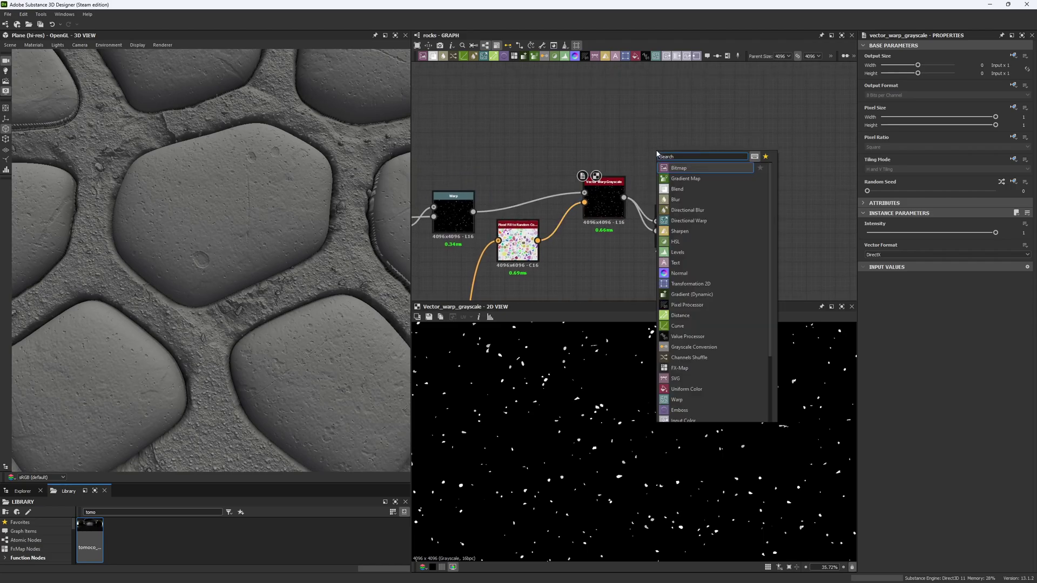
type("ble")
key("Return")
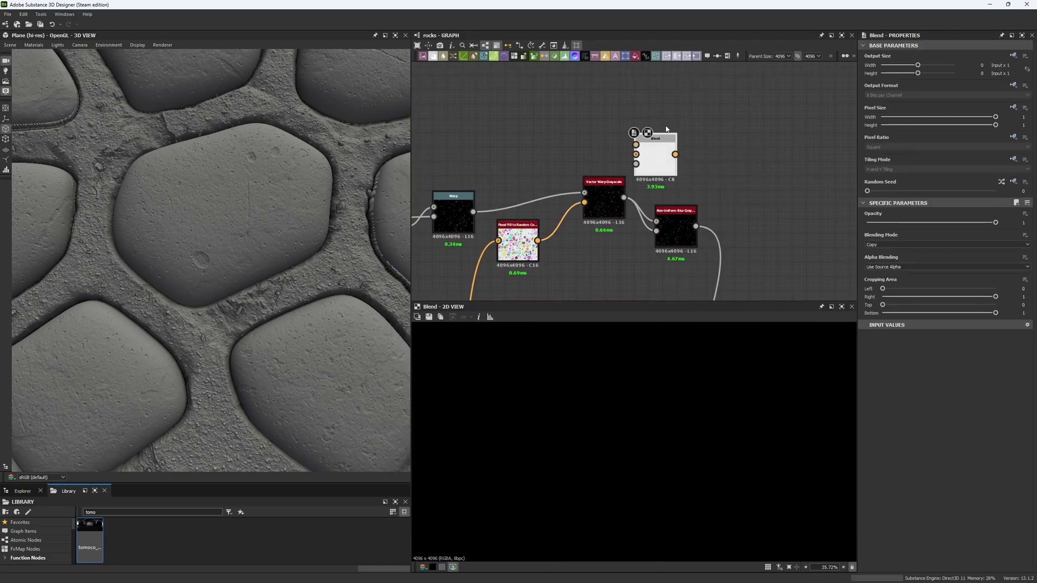
scroll(657, 167, "down", 4)
middle_click_drag(617, 234, 616, 149)
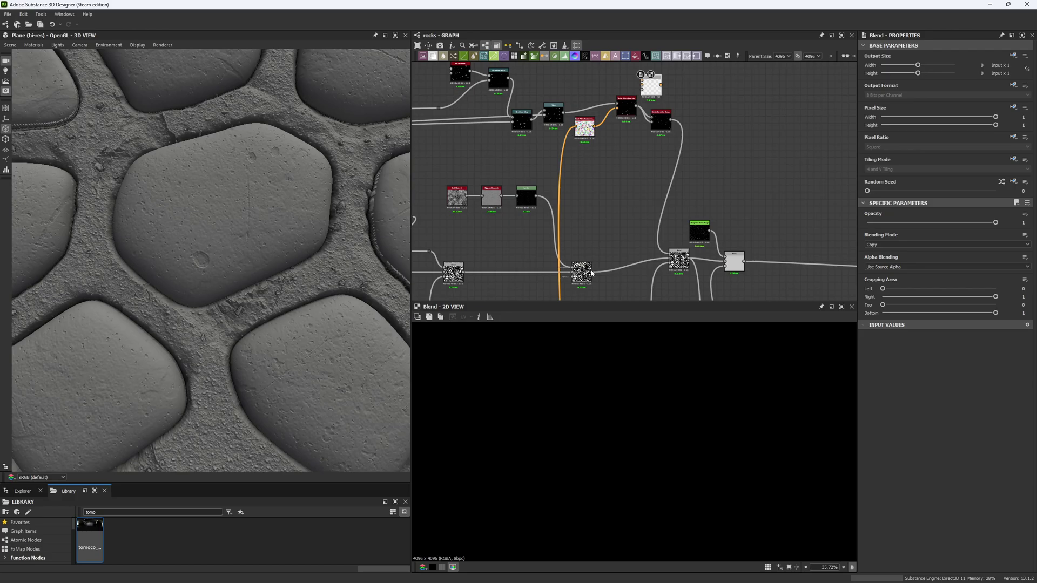
left_click_drag(592, 272, 641, 84)
middle_click_drag(627, 84, 598, 152)
scroll(599, 151, "up", 3)
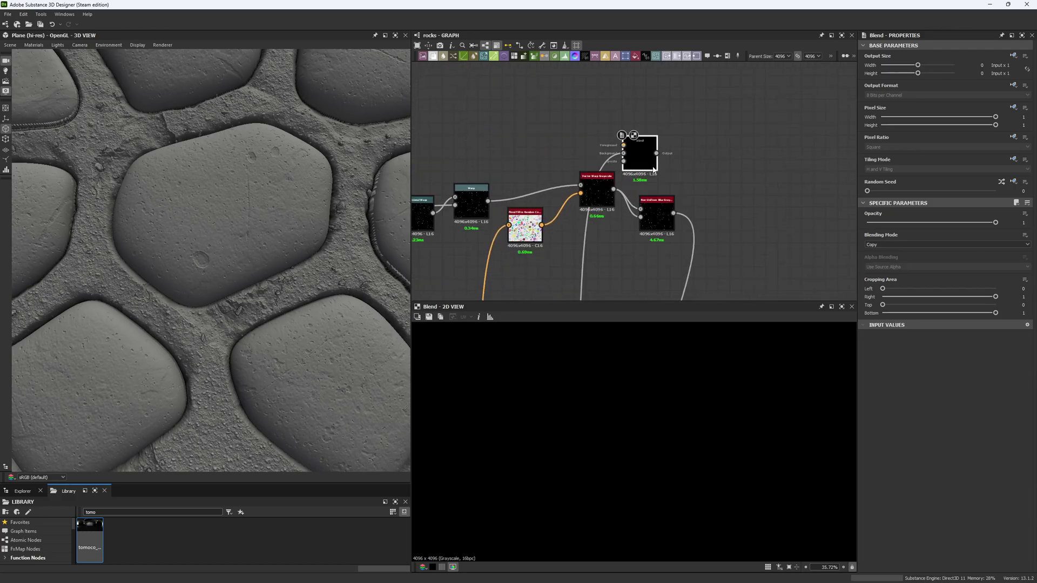
Try the added Blend in Subtract mode with Vector Warp Grayscale as its Foreground, and delete that Blend.
left_click(881, 244)
left_click(882, 258)
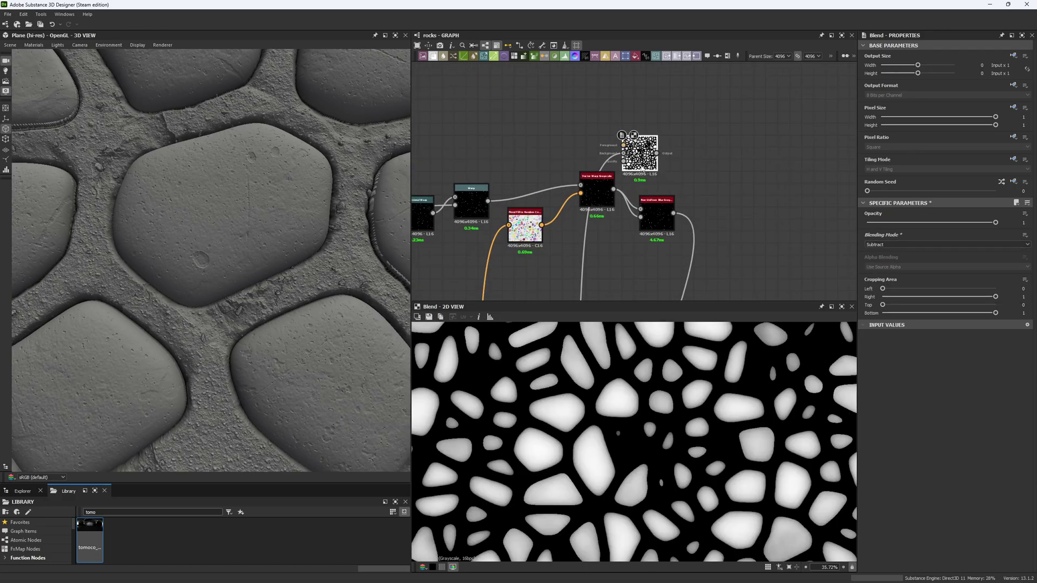
left_click_drag(640, 157, 676, 171)
scroll(527, 150, "up", 1)
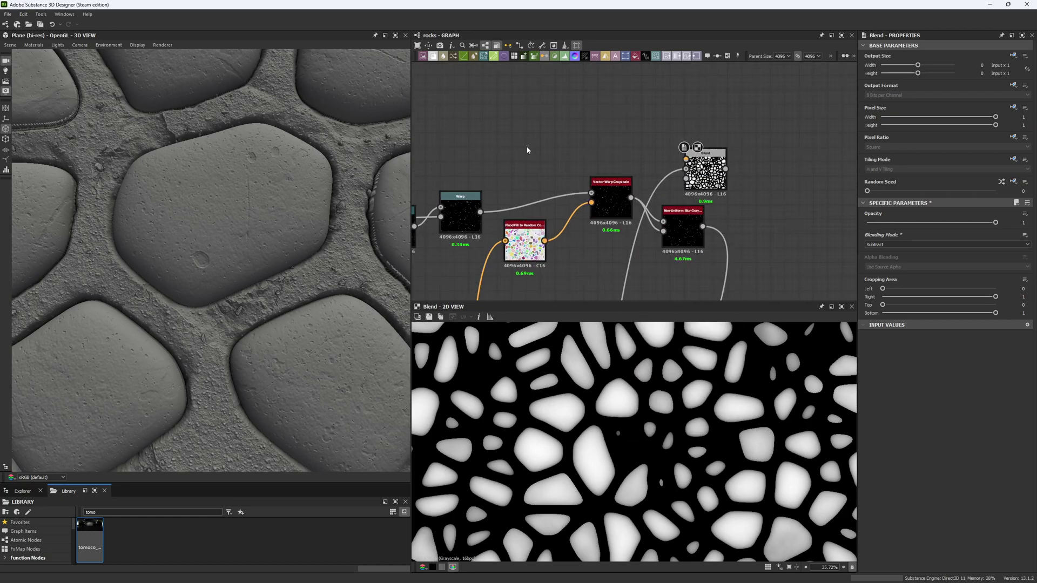
left_click_drag(480, 212, 695, 149)
mouse_move(631, 197)
left_mouse_down()
mouse_move(651, 172)
mouse_move(689, 160)
left_mouse_up()
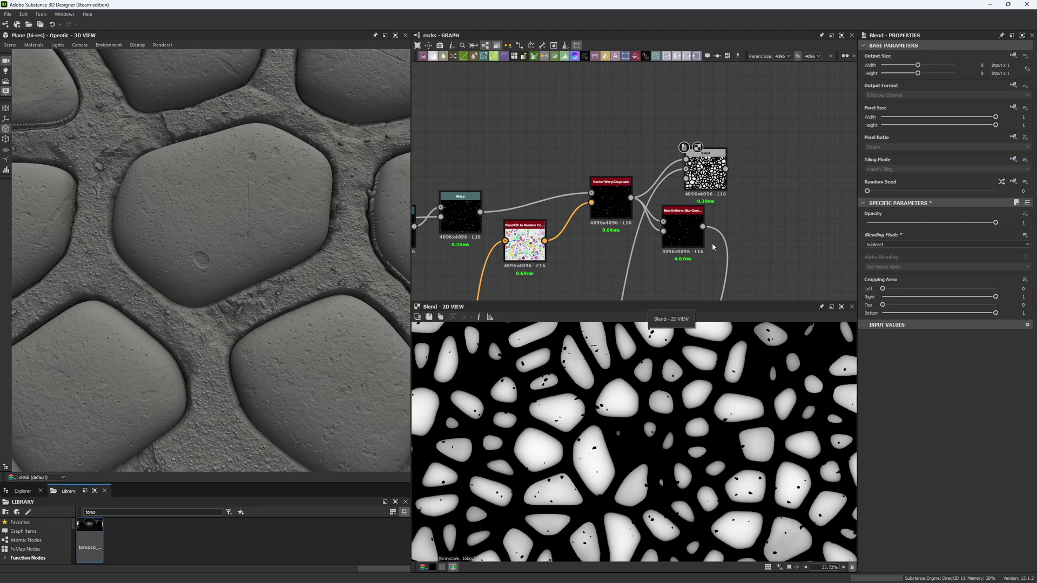
key("Delete")
Preview the Non Uniform Blur Grayscale node and compare its softened specks with the pits on a stone in 3D.
middle_click_drag(715, 187, 702, 116)
left_click_drag(680, 154, 689, 139)
scroll(590, 410, "up", 6)
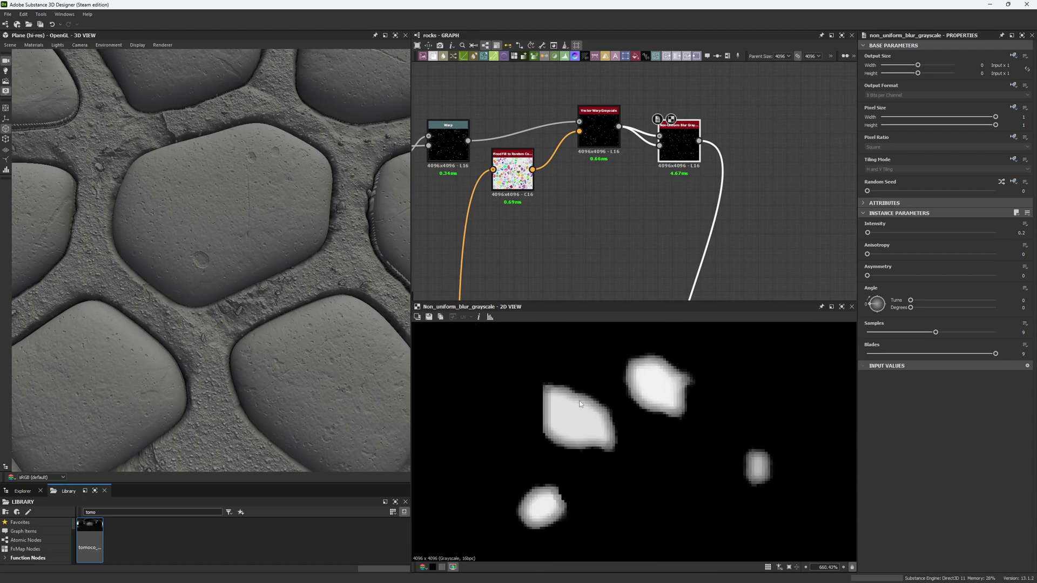
scroll(165, 266, "up", 3)
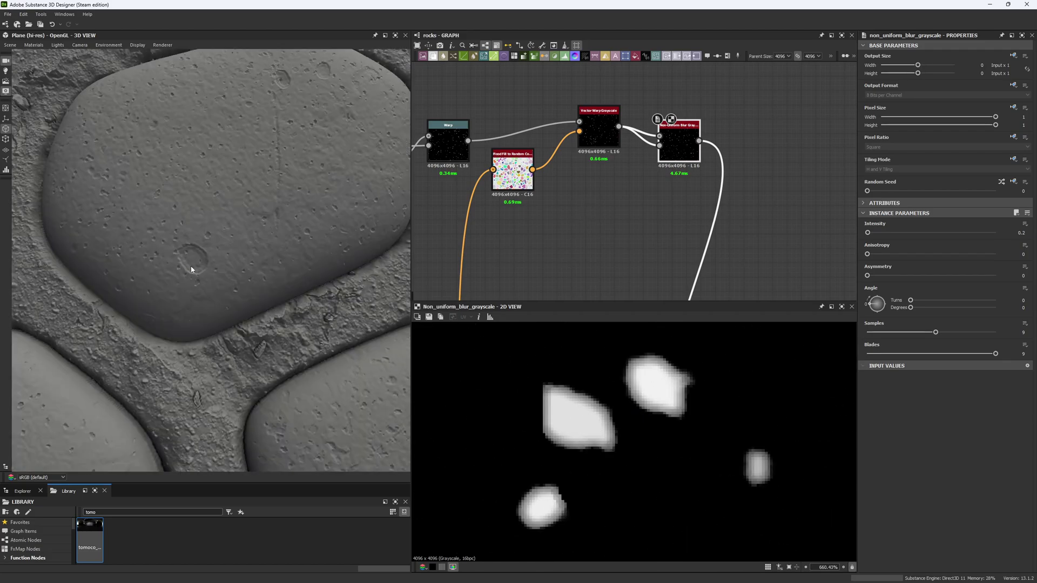
scroll(621, 249, "down", 4)
middle_click_drag(636, 249, 626, 106)
scroll(664, 201, "up", 3)
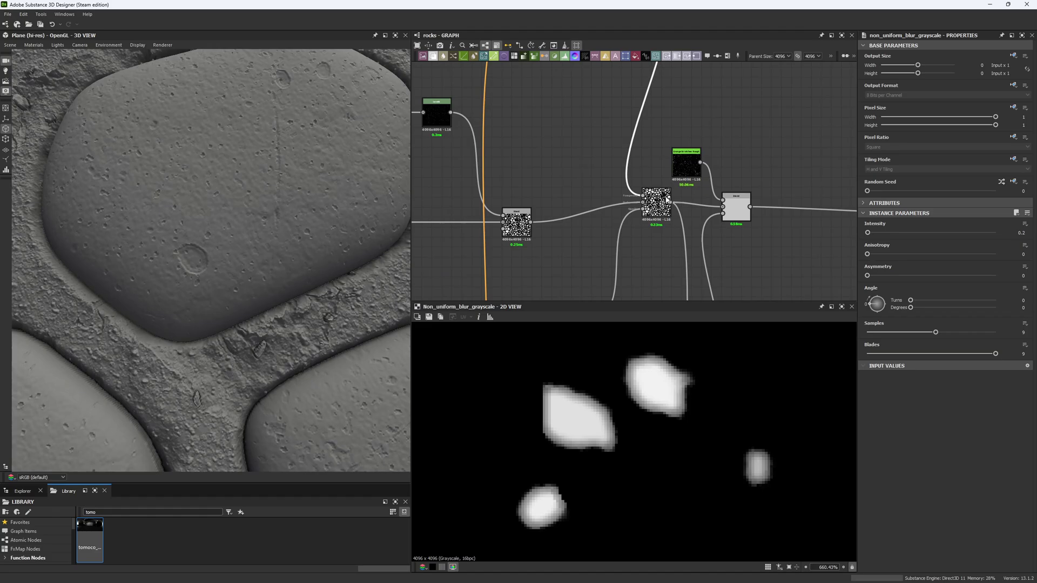
Preview the Subtract Blend that receives the blurred specks and the Histogram Scan mask connected to it.
double_click(659, 203)
scroll(658, 203, "up", 1)
middle_click_drag(635, 271, 629, 146)
scroll(599, 210, "down", 6)
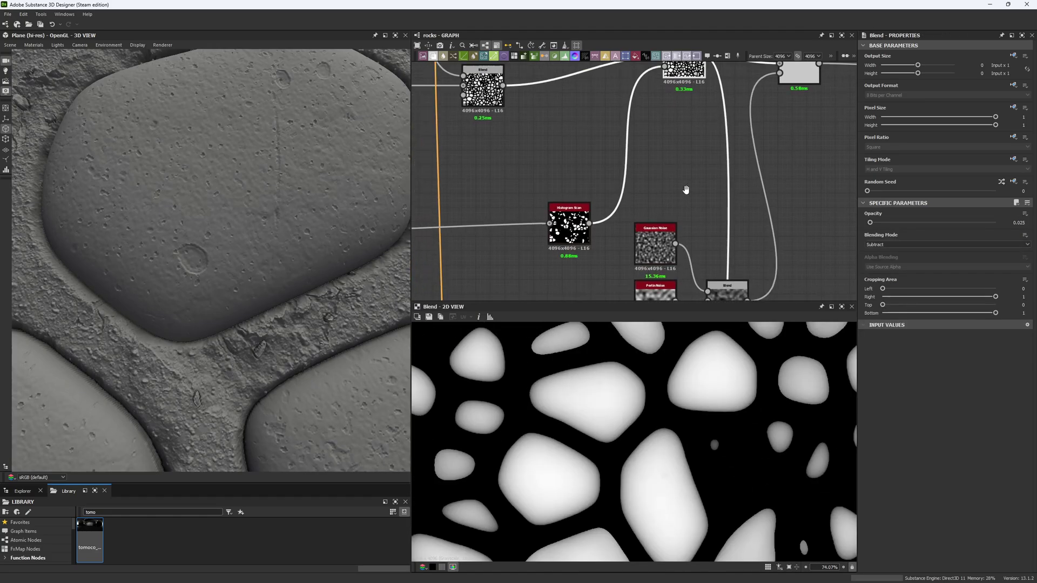
double_click(589, 219)
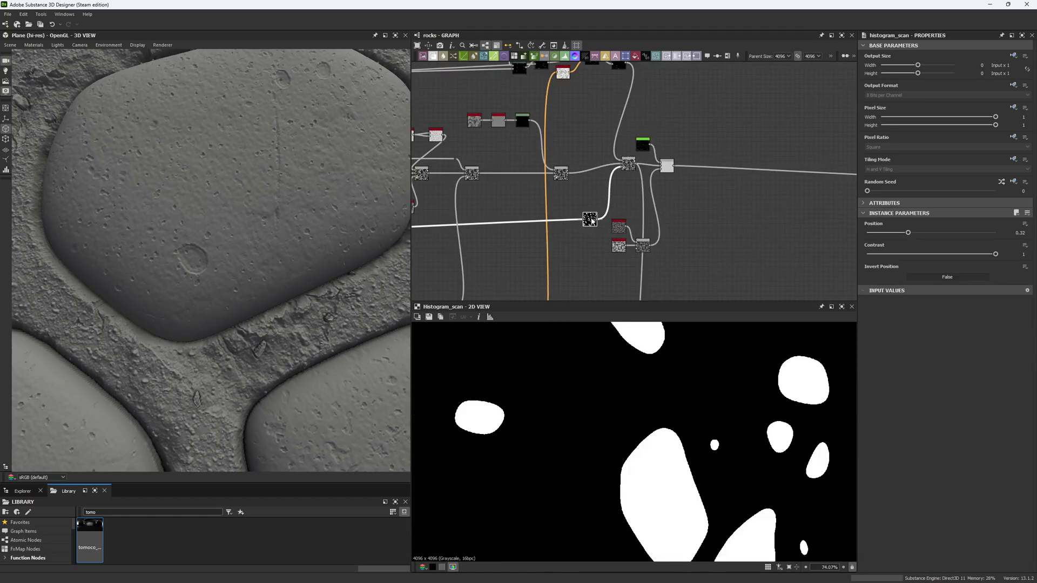
Orbit the 3D view, rotate its lighting, and examine the ground and the pits and scratches on stones of different sizes.
scroll(338, 349, "down", 6)
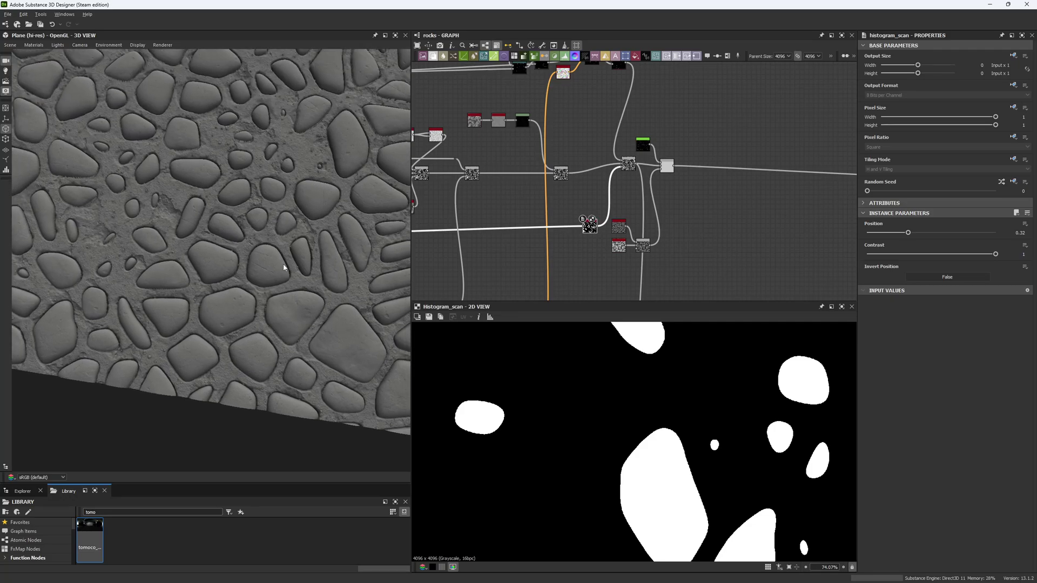
scroll(353, 306, "down", 3)
left_click_drag(353, 306, 200, 270, "alt")
scroll(207, 238, "up", 6)
scroll(206, 237, "up", 3)
right_click_drag(206, 324, 164, 289, "ctrl+shift")
middle_click_drag(133, 198, 185, 246)
scroll(237, 272, "up", 3)
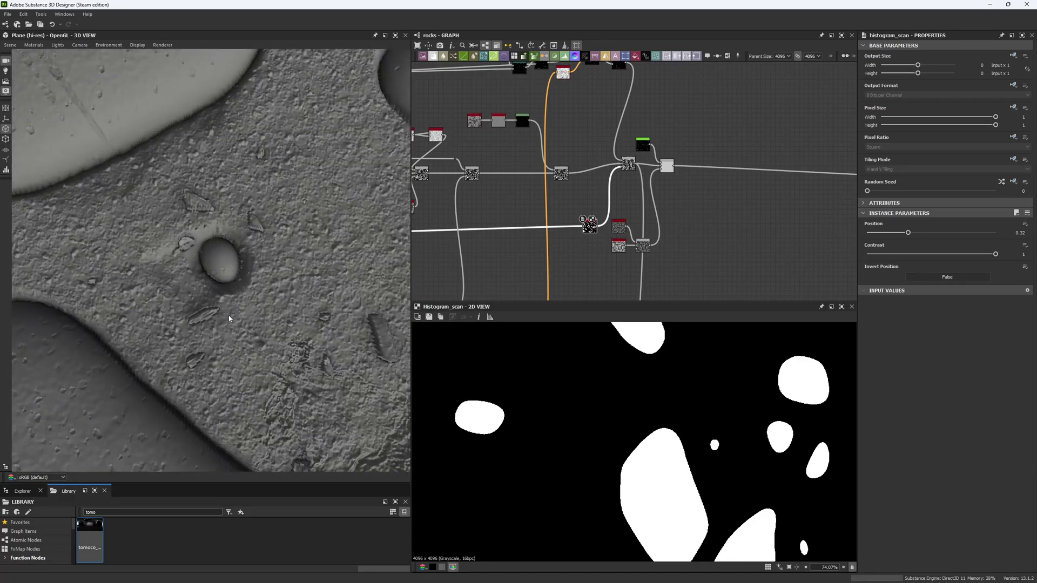
scroll(218, 150, "down", 6)
middle_click_drag(233, 301, 237, 232)
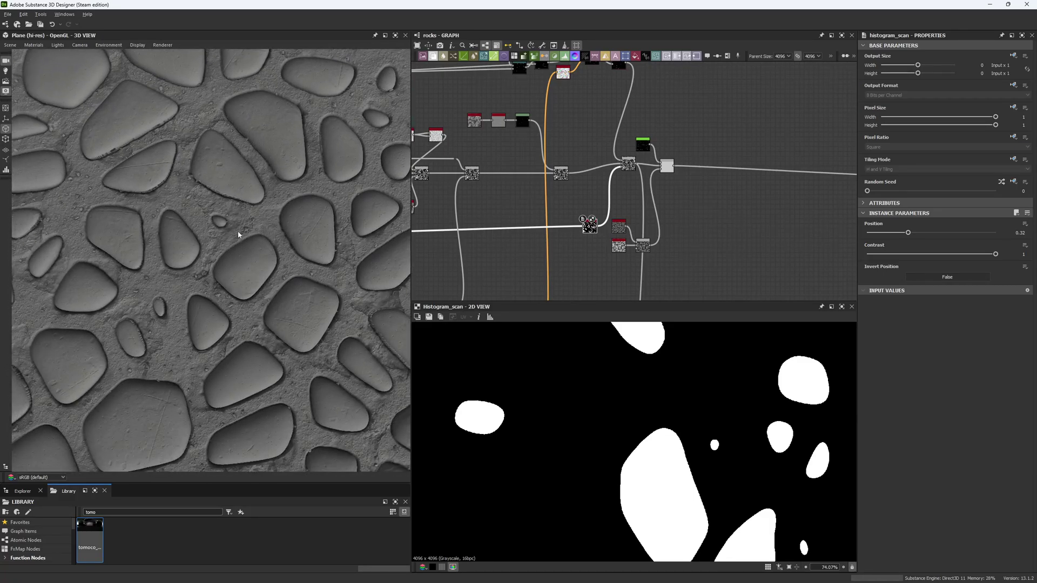
scroll(240, 300, "up", 3)
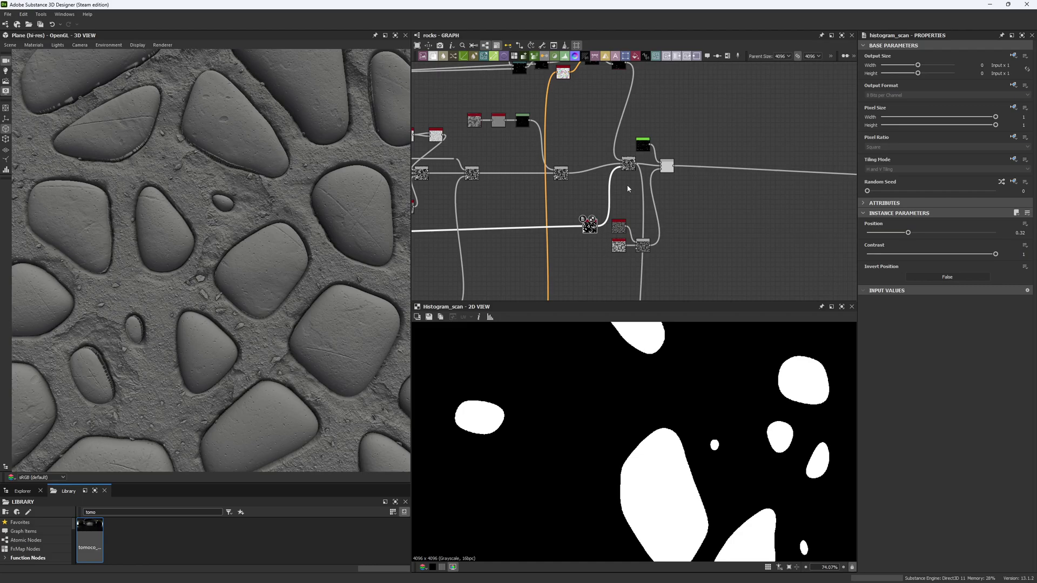
Preview the whole scratches grunge feeding the final Blend, and move its node higher above that Blend.
scroll(648, 149, "up", 6)
middle_click_drag(640, 148, 571, 154)
scroll(571, 153, "up", 1)
left_click(571, 153)
double_click(571, 153)
left_click_drag(572, 156, 597, 95)
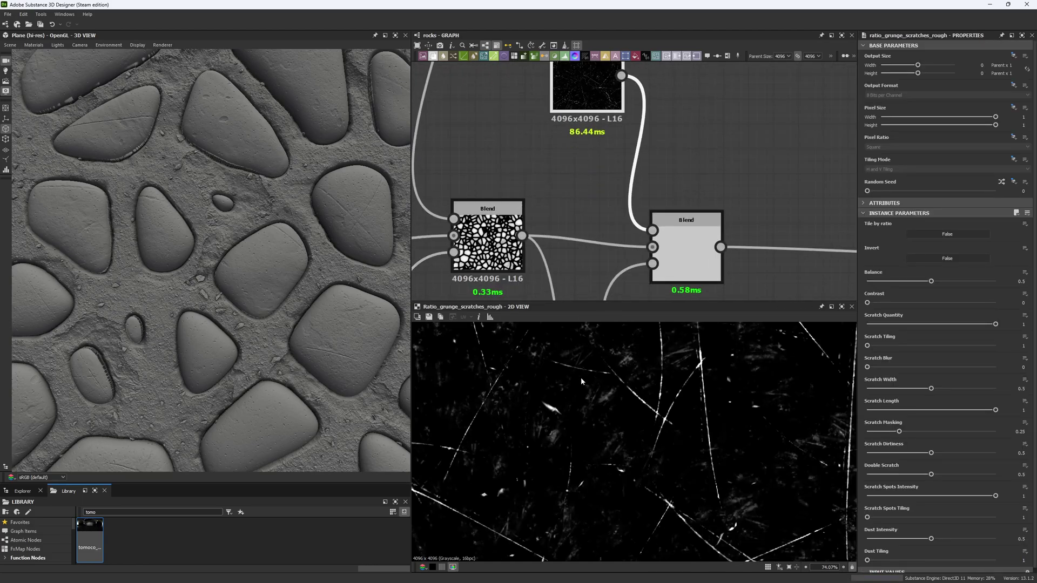
key("f")
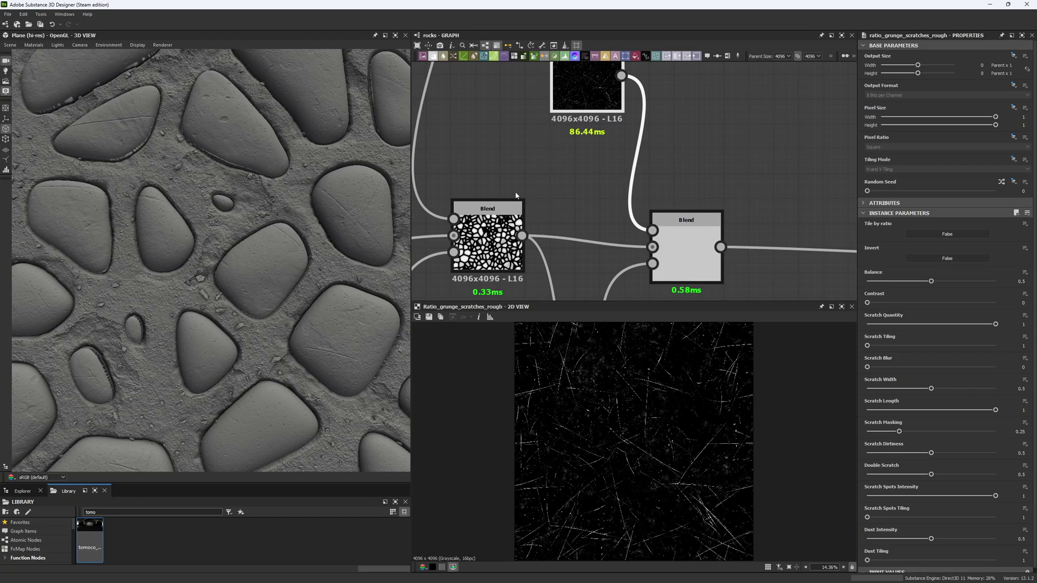
scroll(512, 180, "down", 9)
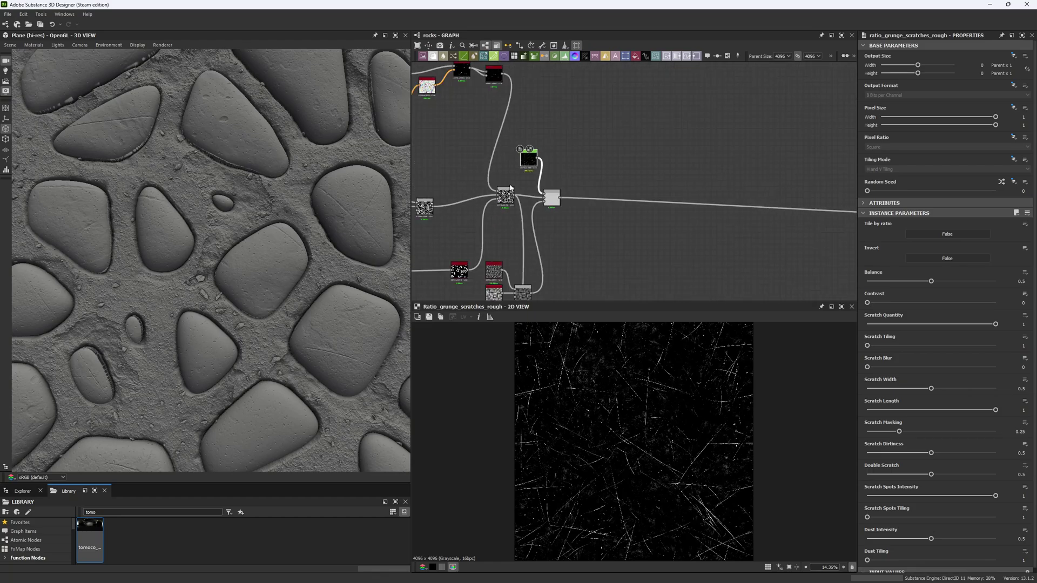
middle_click_drag(512, 179, 576, 169)
scroll(577, 169, "down", 3)
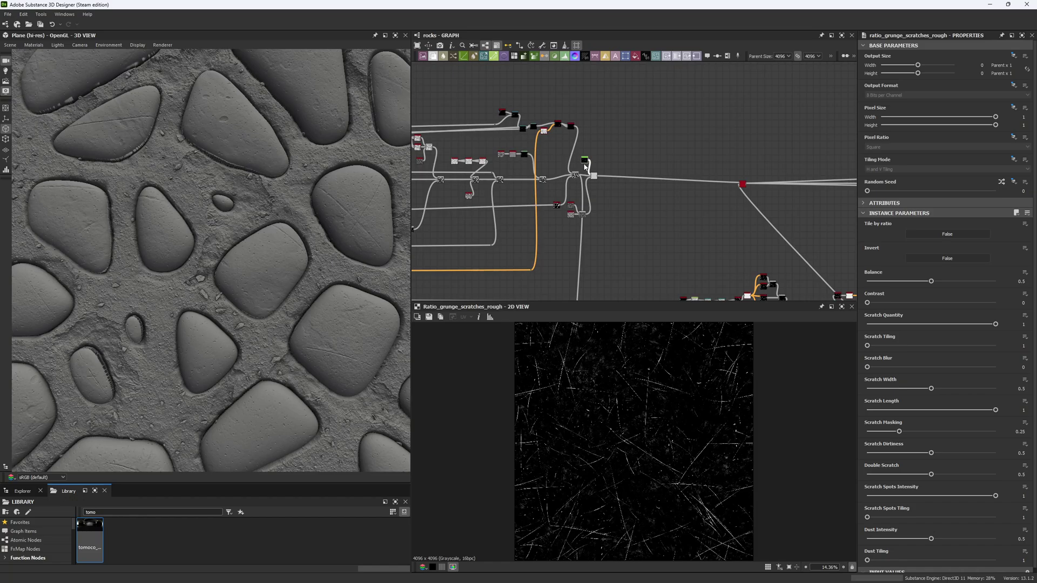
scroll(585, 166, "up", 6)
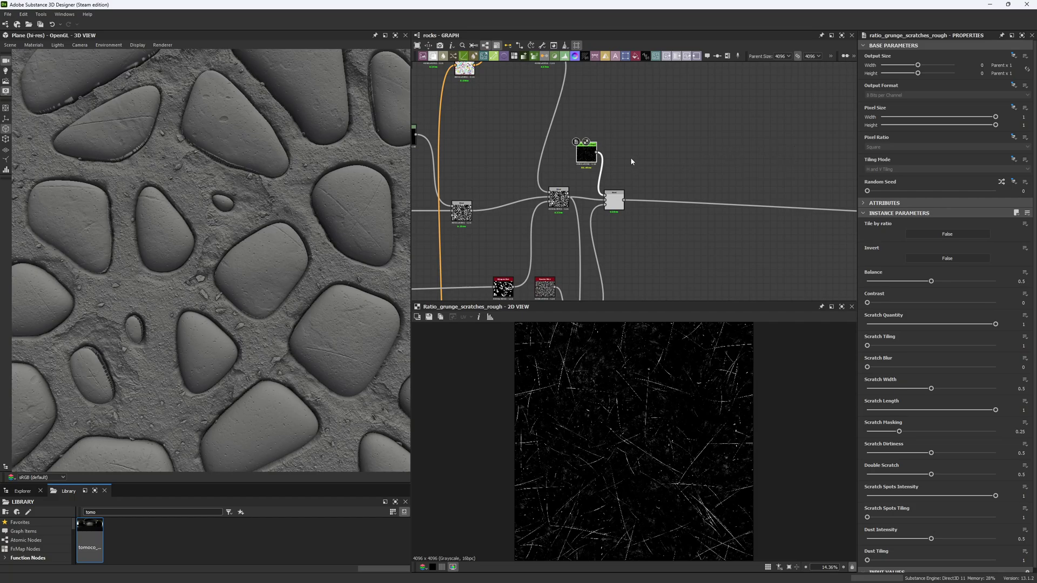
Preview the final Subtract Blend that receives the scratches grunge and inspect the scratched stones in 3D.
double_click(611, 209)
scroll(297, 308, "down", 2)
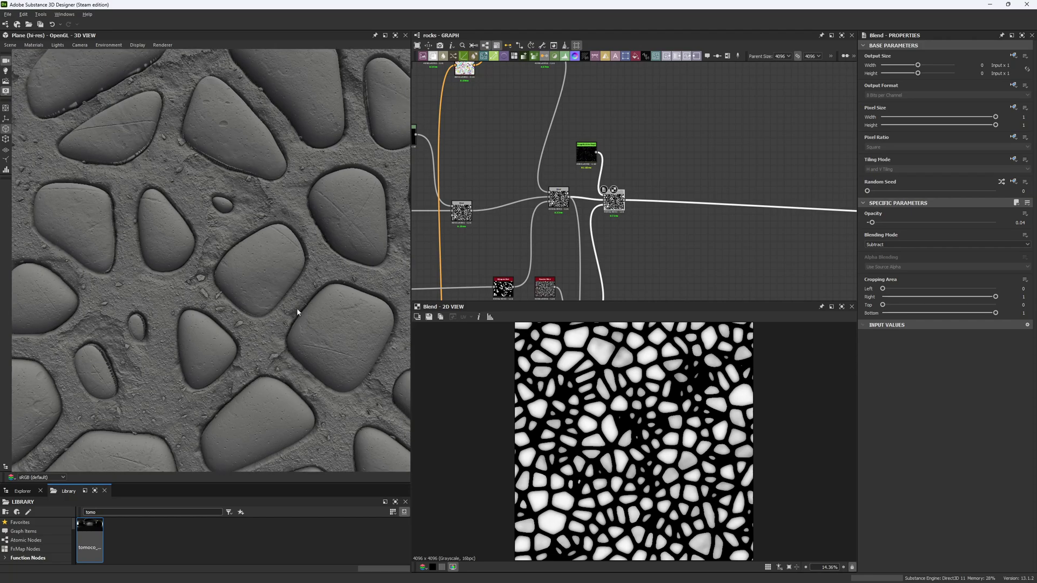
middle_click_drag(302, 297, 288, 295)
Try an opacity of 0.23 on the final Subtract Blend, check the scratches in 3D, and undo the change.
left_click_drag(872, 222, 896, 222)
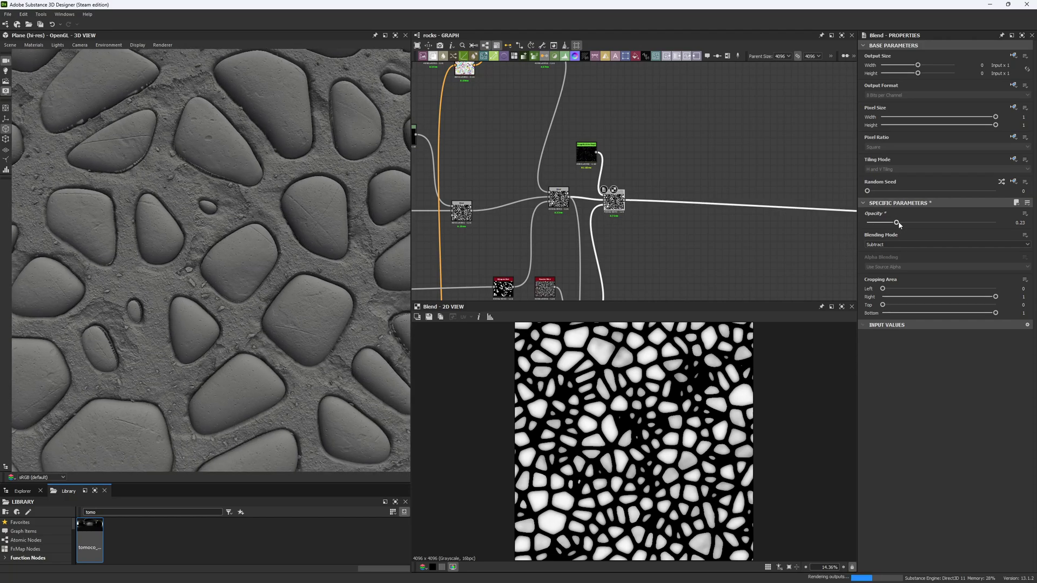
right_click_drag(261, 344, 285, 221)
left_click_drag(286, 224, 281, 193)
key("ctrl+z")
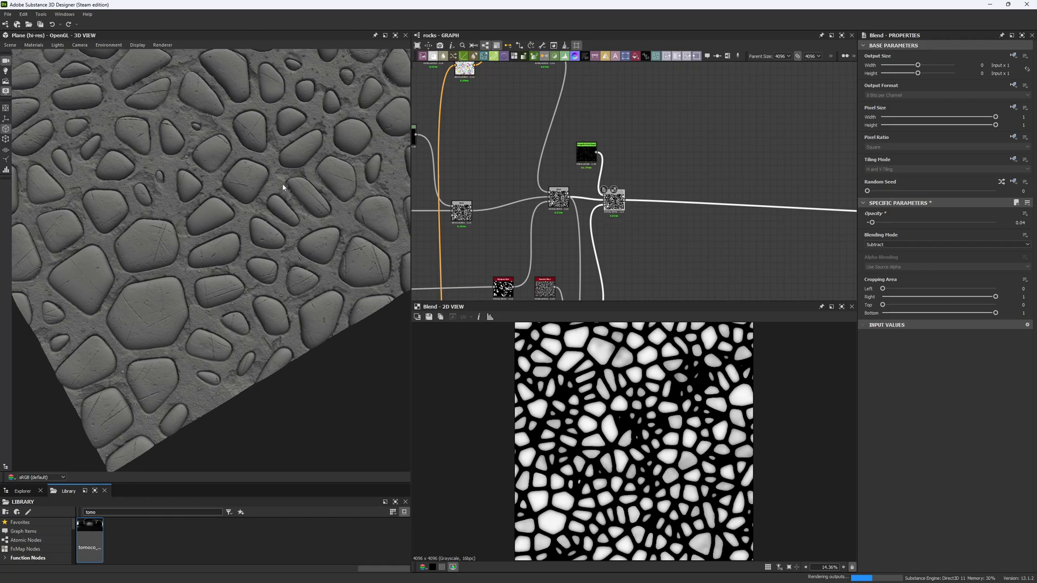
Preview the Multiply Blend of two noises that masks the final Blend, and examine the stones in 3D under different lighting.
middle_click_drag(622, 273, 643, 164)
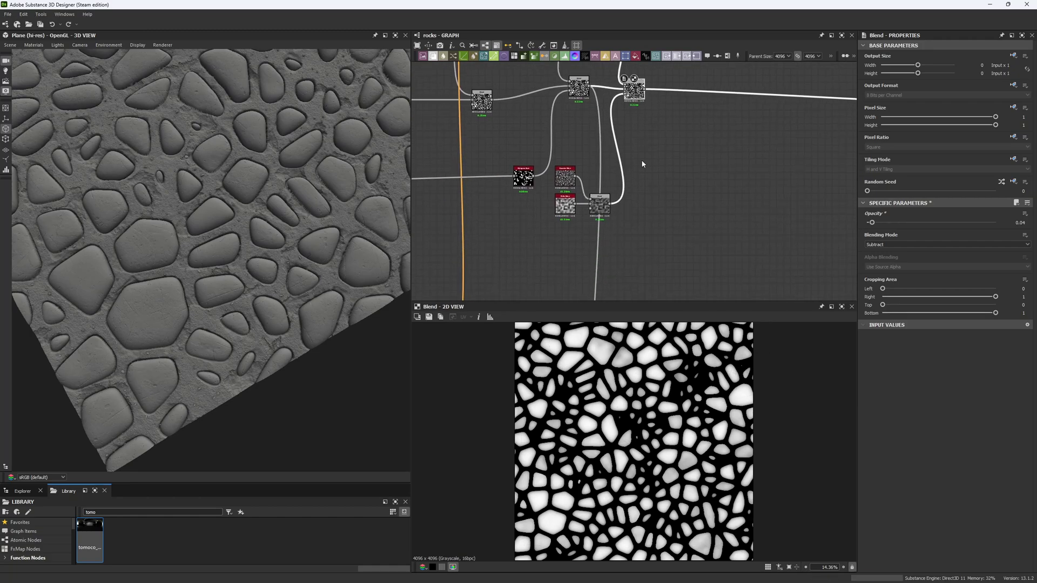
scroll(595, 201, "up", 3)
double_click(602, 205)
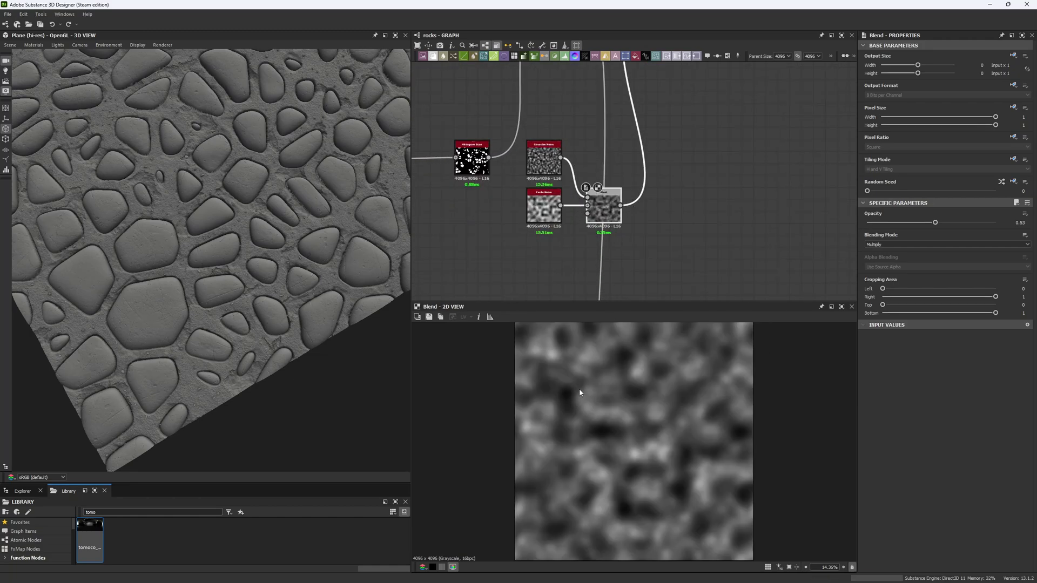
left_click_drag(331, 331, 201, 293)
mouse_move(201, 291)
right_mouse_down("ctrl+shift")
mouse_move(329, 349)
mouse_move(363, 352)
right_mouse_up("ctrl+shift")
left_click_drag(363, 355, 263, 231)
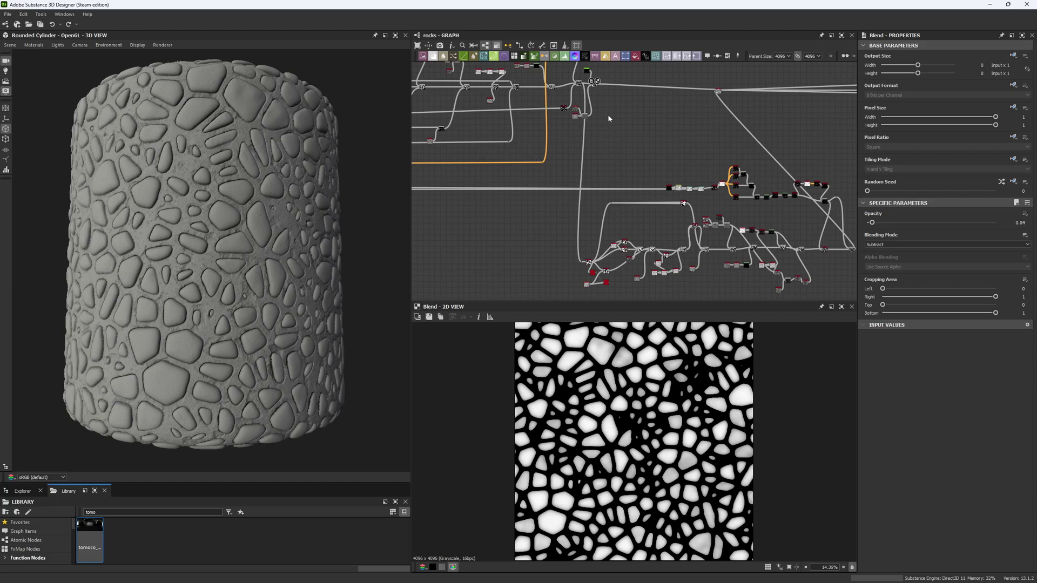
Switch the 3D preview mesh to Plane (hi-res) and frame the stones up close.
middle_click_drag(509, 144, 690, 230)
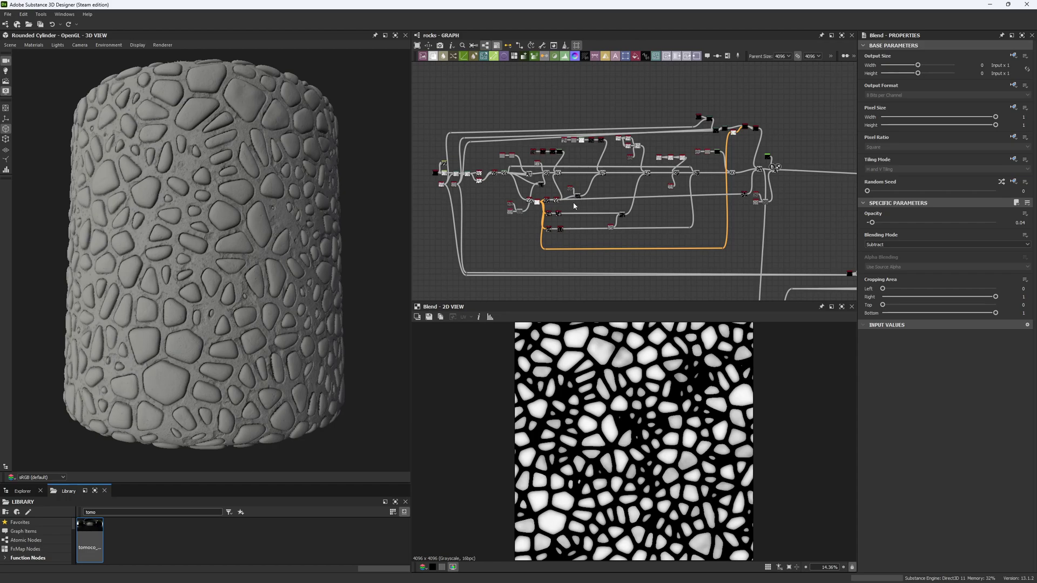
left_click(10, 45)
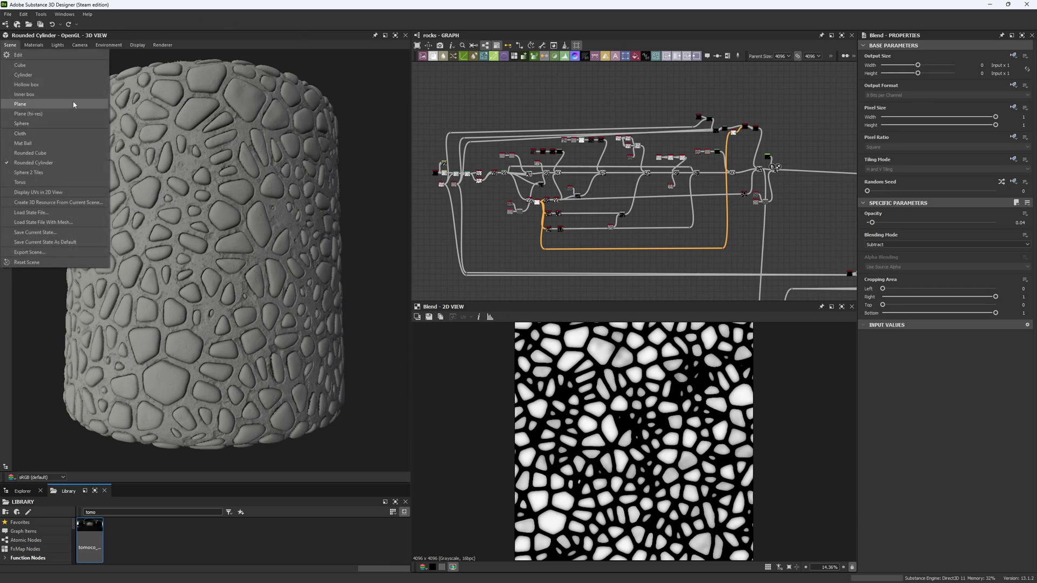
left_click(67, 114)
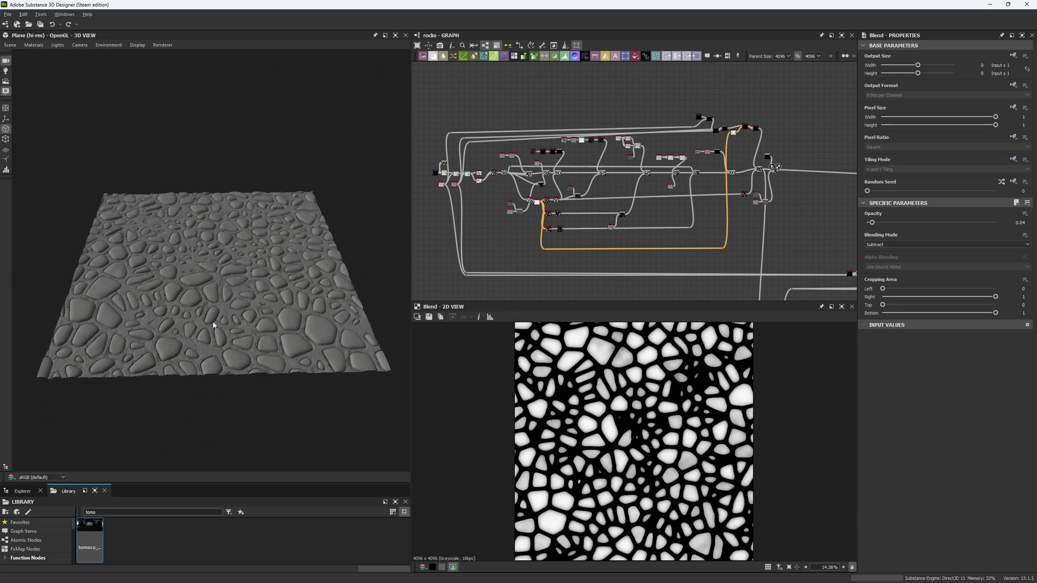
mouse_move(212, 300)
left_mouse_down()
mouse_move(196, 330)
mouse_move(193, 299)
left_mouse_up()
right_click_drag(192, 299, 336, 388)
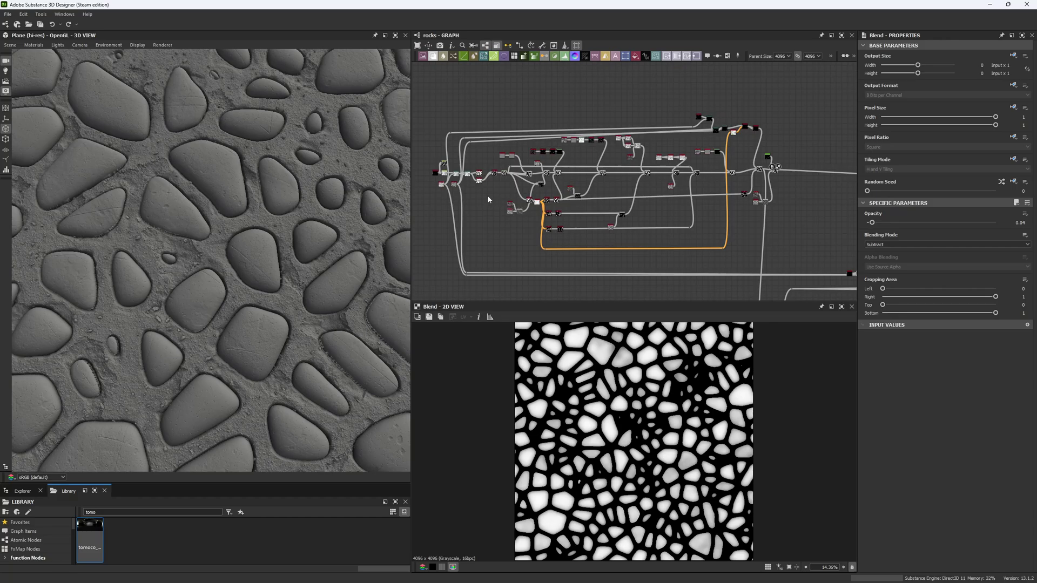
Delete the upper of the two stacked edge detect nodes near the start of the graph.
scroll(483, 177, "up", 6)
left_click_drag(447, 142, 491, 161)
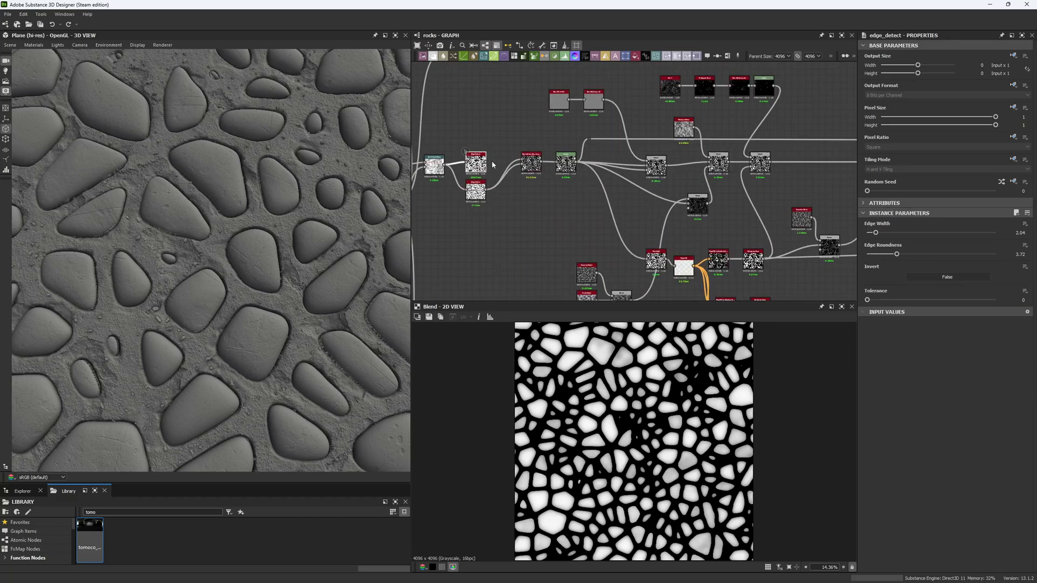
key("Delete")
Preview the first three Blends along the main chain one after another.
middle_click_drag(631, 158, 561, 143)
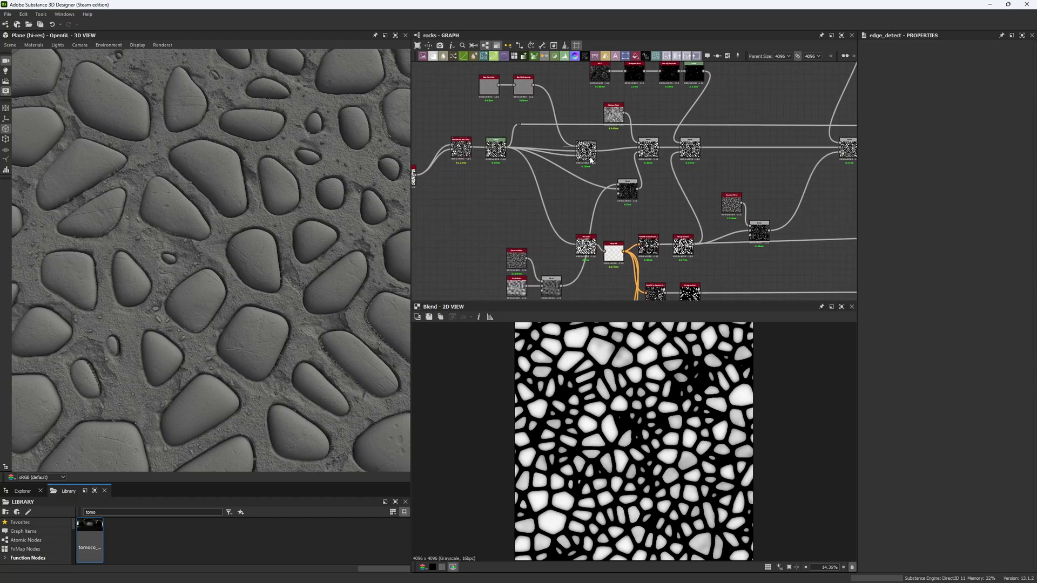
double_click(590, 157)
left_click(649, 147)
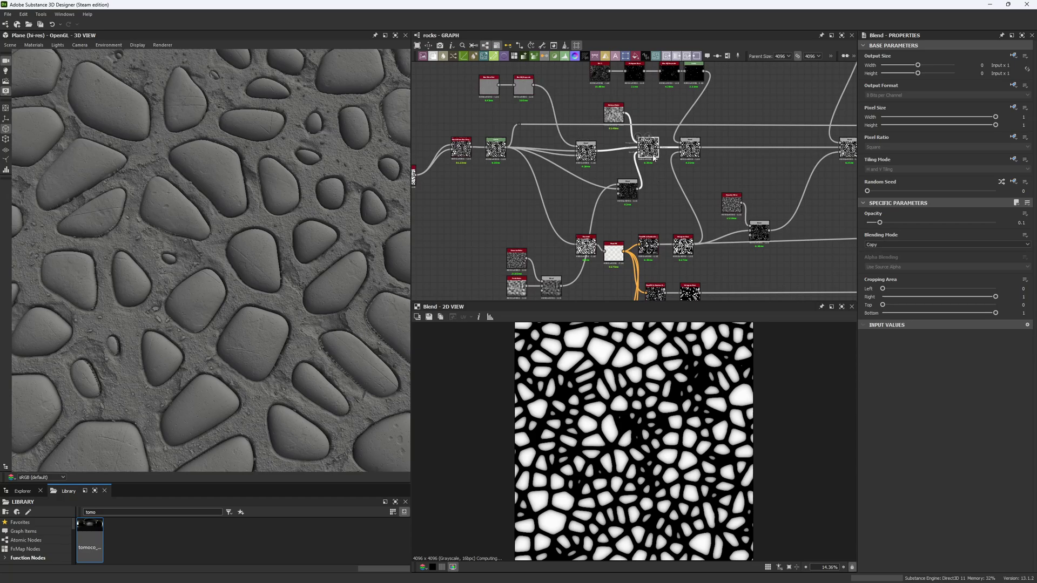
left_click(690, 148)
Add a Normal node fed by the third Blend and detach it from the main chain, placing it just below.
middle_click_drag(767, 180, 808, 166)
scroll(556, 196, "up", 3)
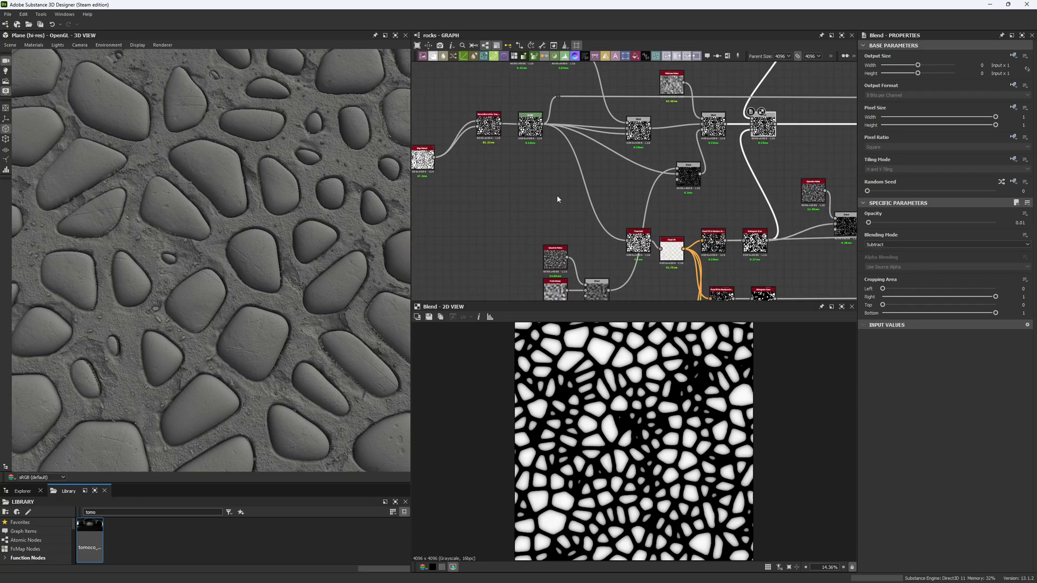
key("space")
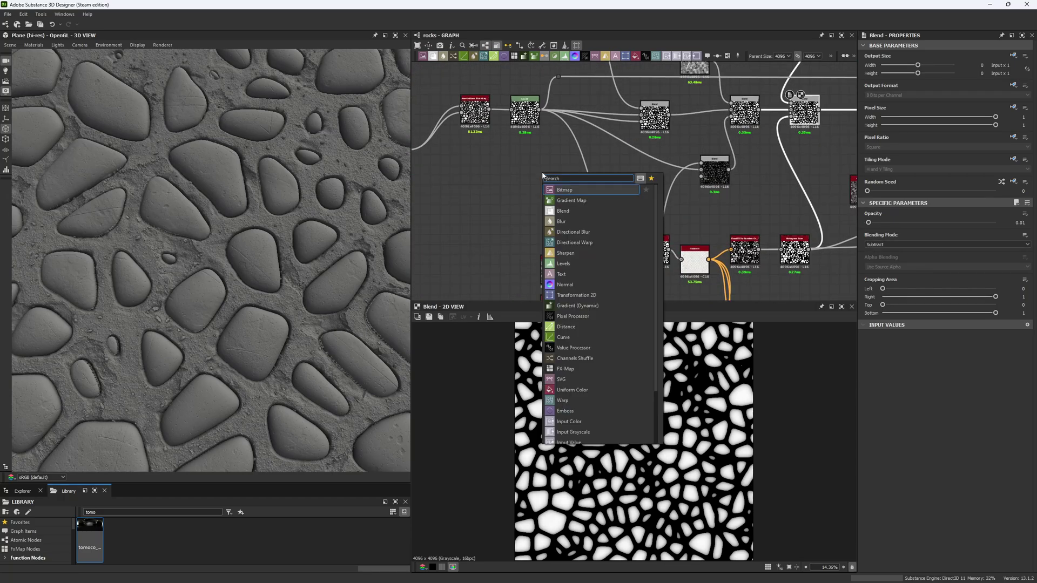
type("normal")
key("Return")
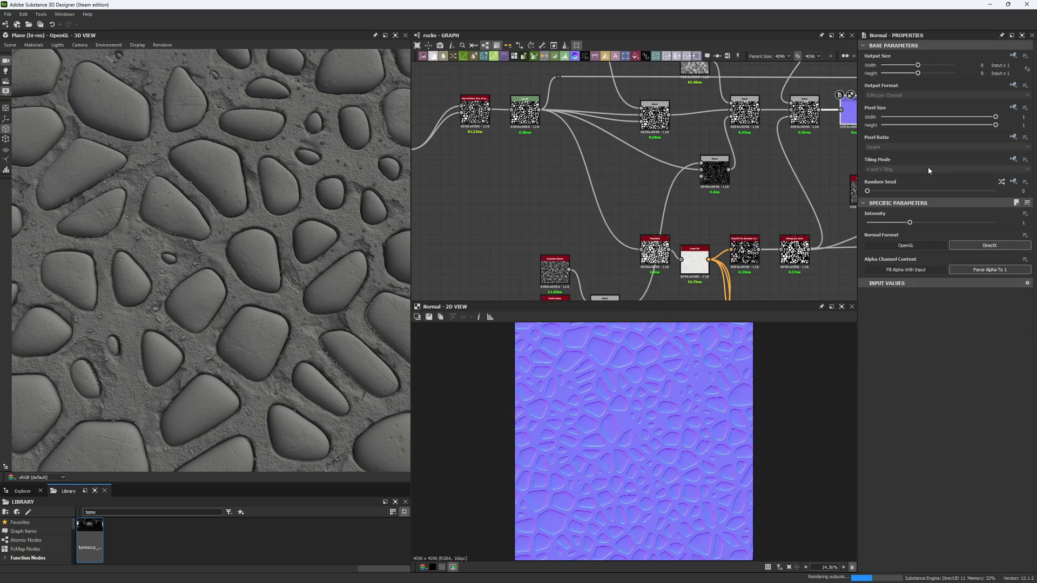
middle_click_drag(813, 164, 609, 183)
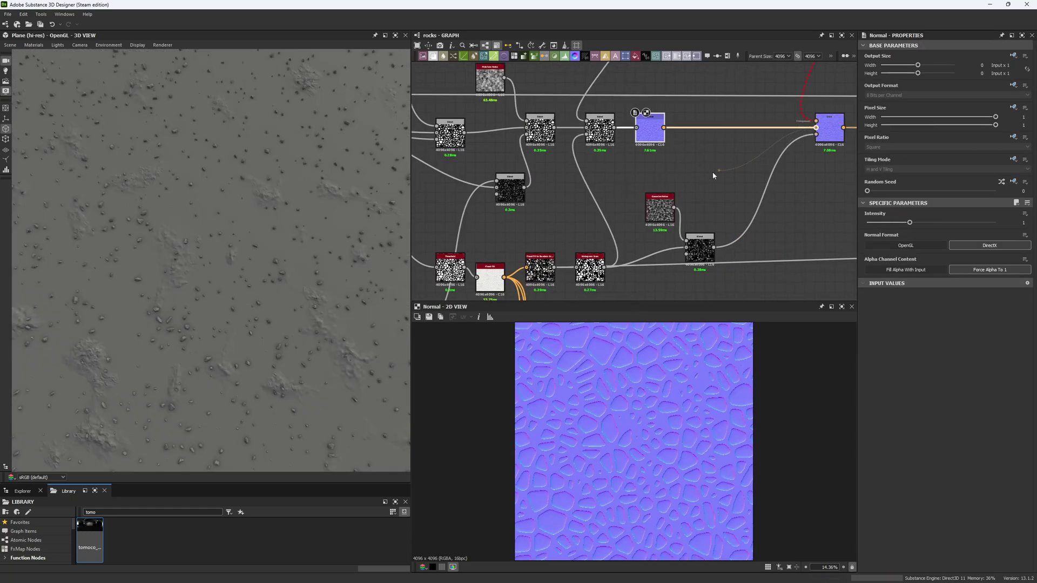
left_click_drag(663, 128, 630, 170, "shift")
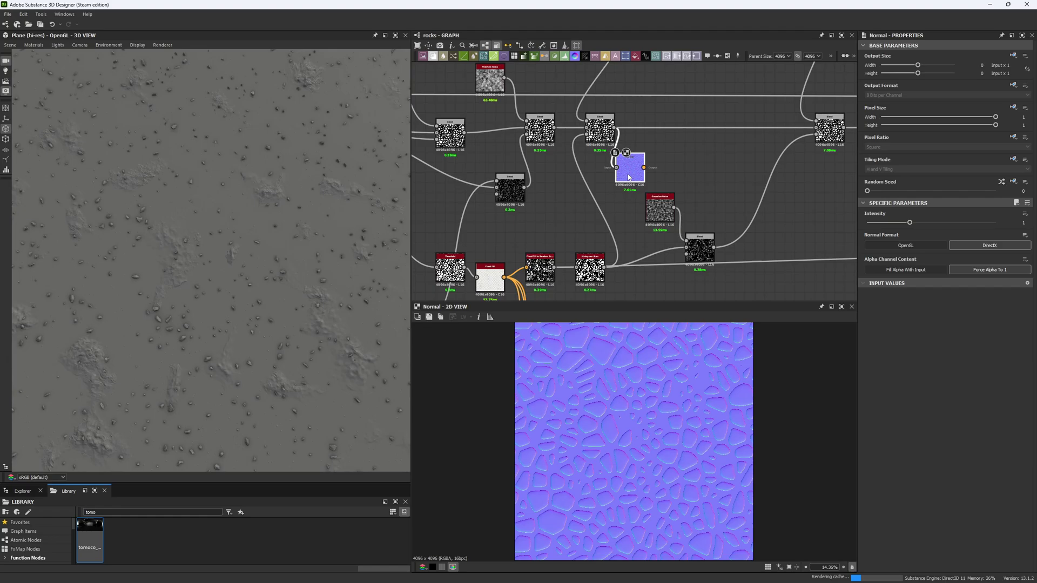
Examine the normal preview of the stones up close and set the Normal node's intensity to 5.
scroll(583, 404, "up", 5)
scroll(584, 404, "up", 4)
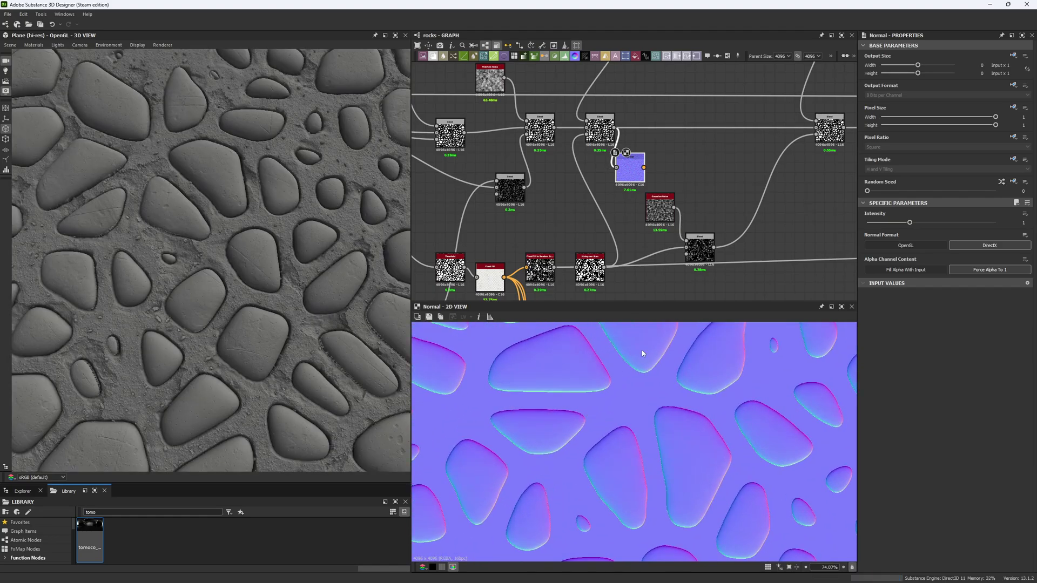
left_click(1023, 223)
type("5")
key("Return")
Move the Normal node further along the main chain, feeding it from successive Blends to inspect their surface detail.
scroll(623, 213, "up", 1)
middle_click_drag(653, 120, 577, 149)
left_click_drag(570, 177, 840, 195)
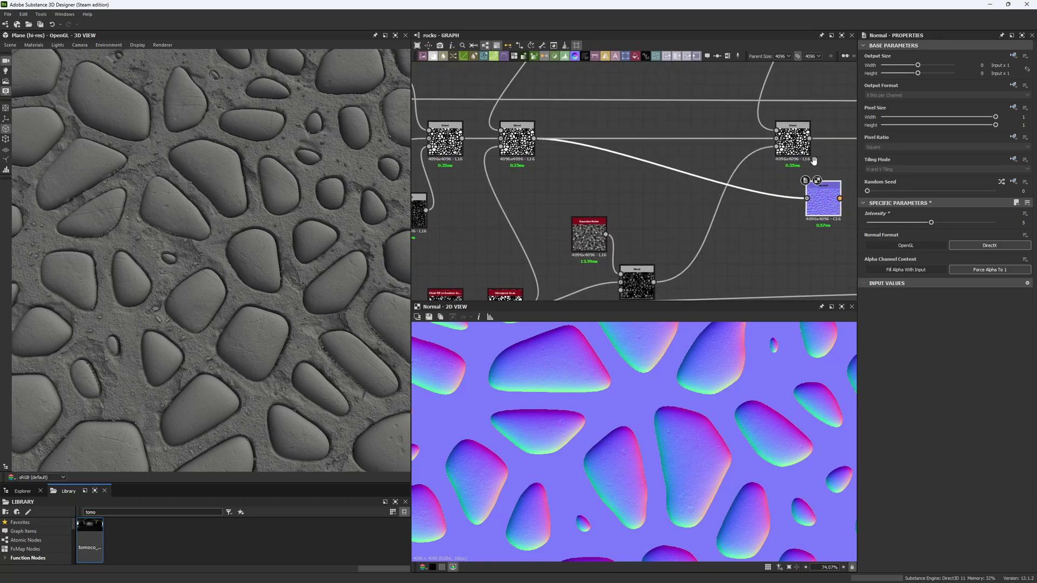
middle_click_drag(840, 195, 518, 220)
left_click_drag(520, 206, 790, 200)
middle_click_drag(800, 174, 630, 187)
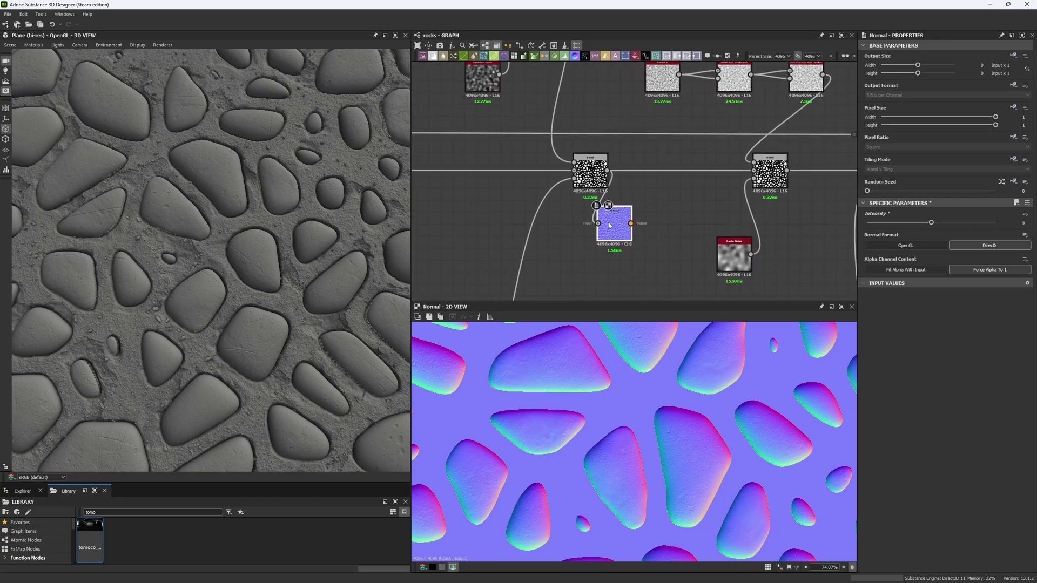
left_click_drag(613, 225, 817, 225)
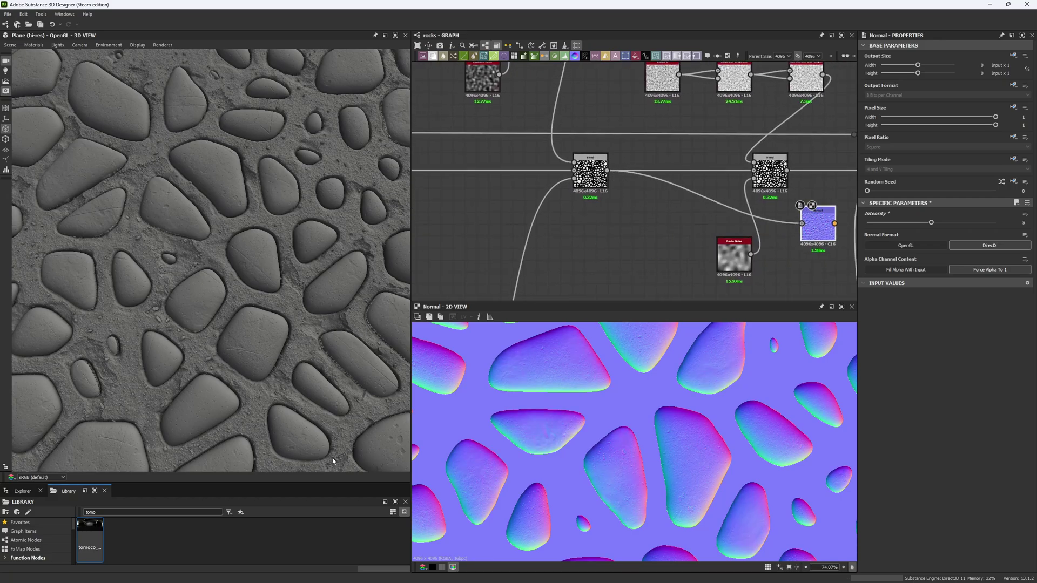
Preview the Copy Blend currently feeding the Normal node, and connect the following Blend with the Perlin Noise mask to it instead.
left_click(590, 173)
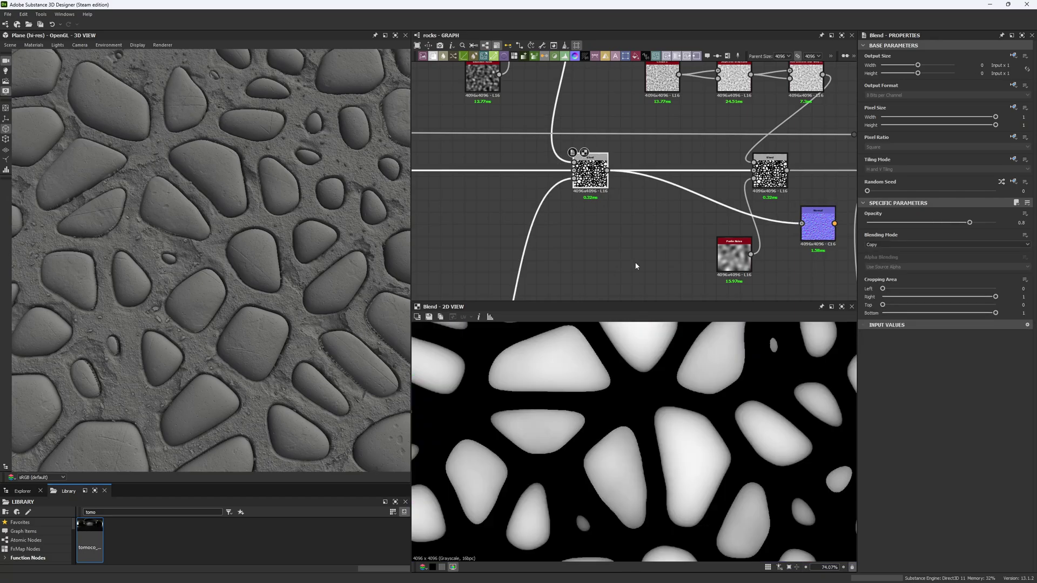
middle_click_drag(666, 241, 563, 227)
left_click(715, 209)
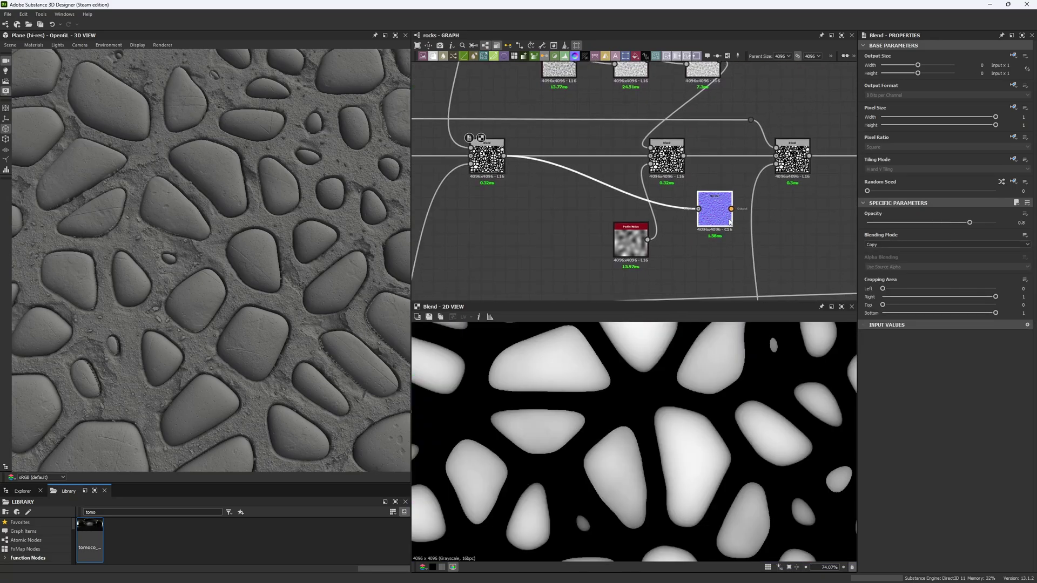
left_click_drag(683, 156, 698, 209)
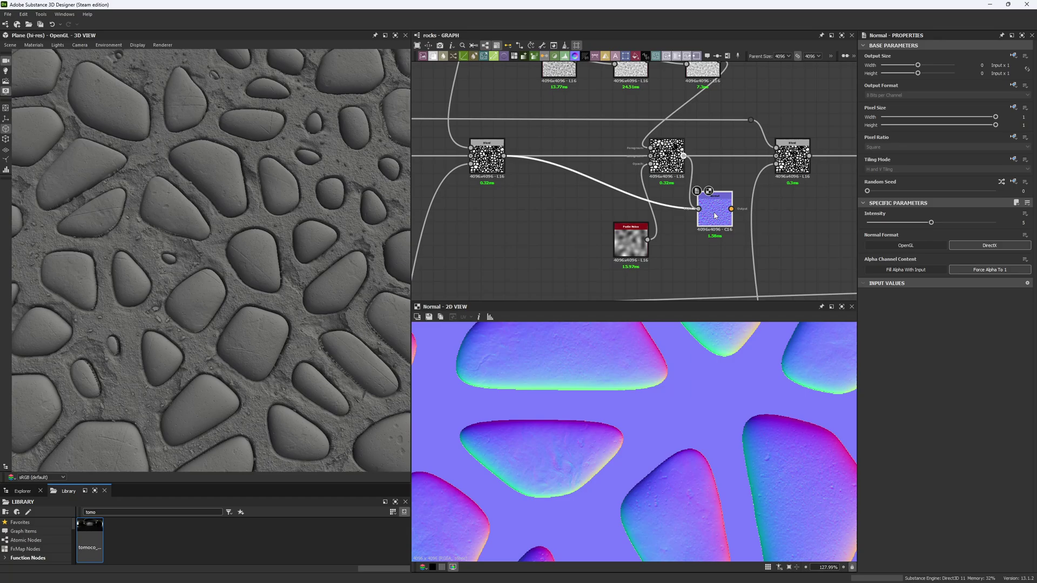
Move the Normal node past the next Blend in the chain and connect that Blend's output to it.
middle_click_drag(711, 209, 628, 218)
left_click_drag(628, 217, 790, 224)
left_click_drag(725, 164, 778, 223)
Review the overall layout of the rocks graph and examine the stone surface in 3D from different distances and lighting.
scroll(714, 203, "down", 6)
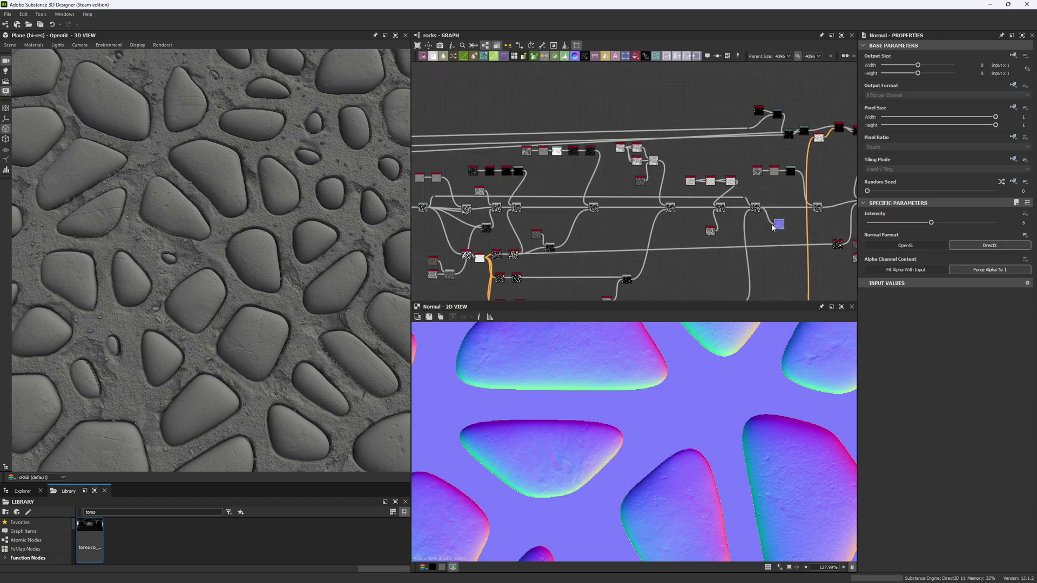
middle_click_drag(715, 202, 691, 200)
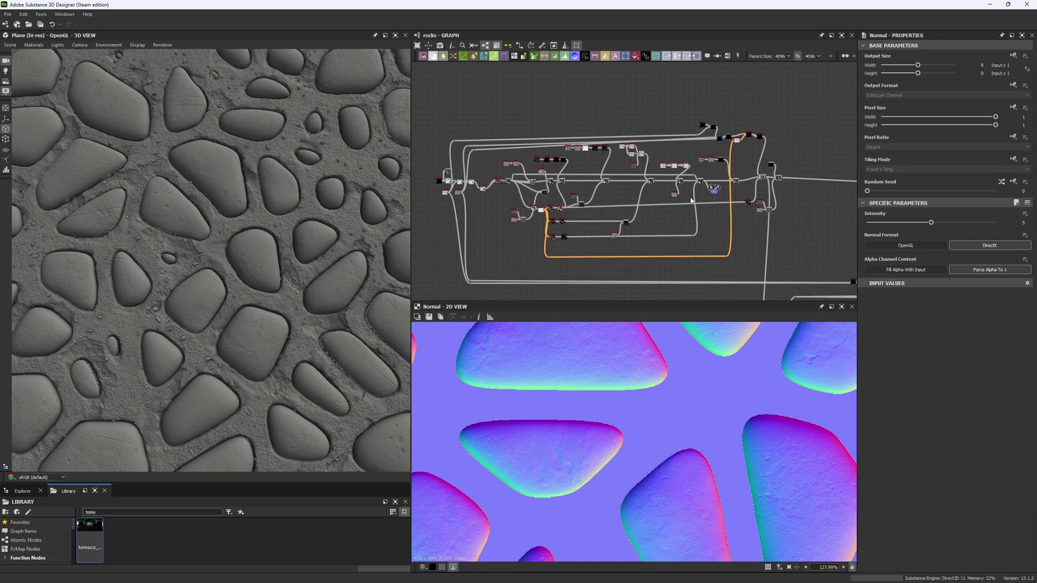
scroll(691, 200, "down", 4)
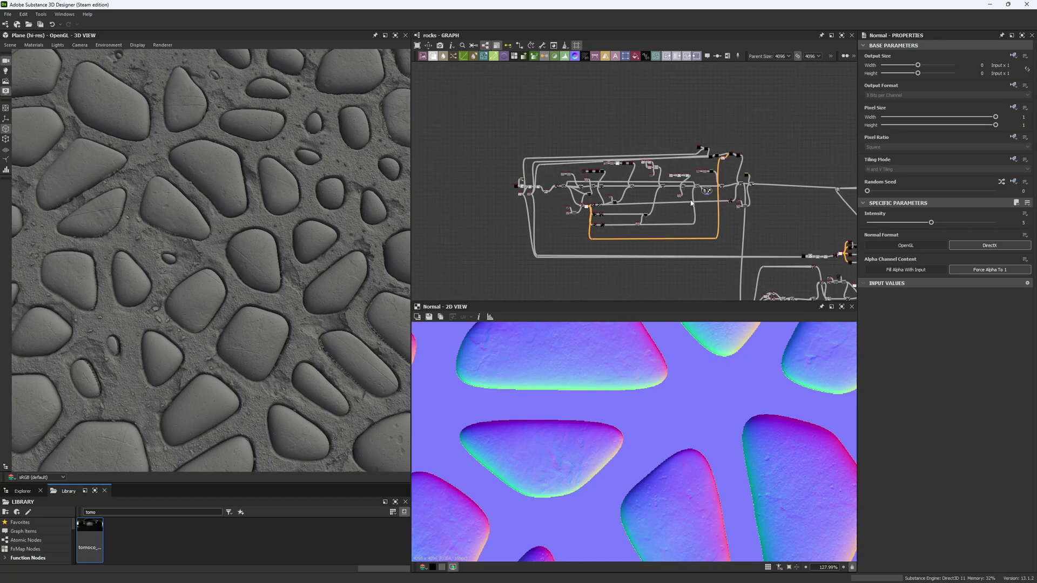
scroll(261, 349, "up", 4)
left_click_drag(261, 348, 316, 335)
right_click_drag(317, 332, 222, 173)
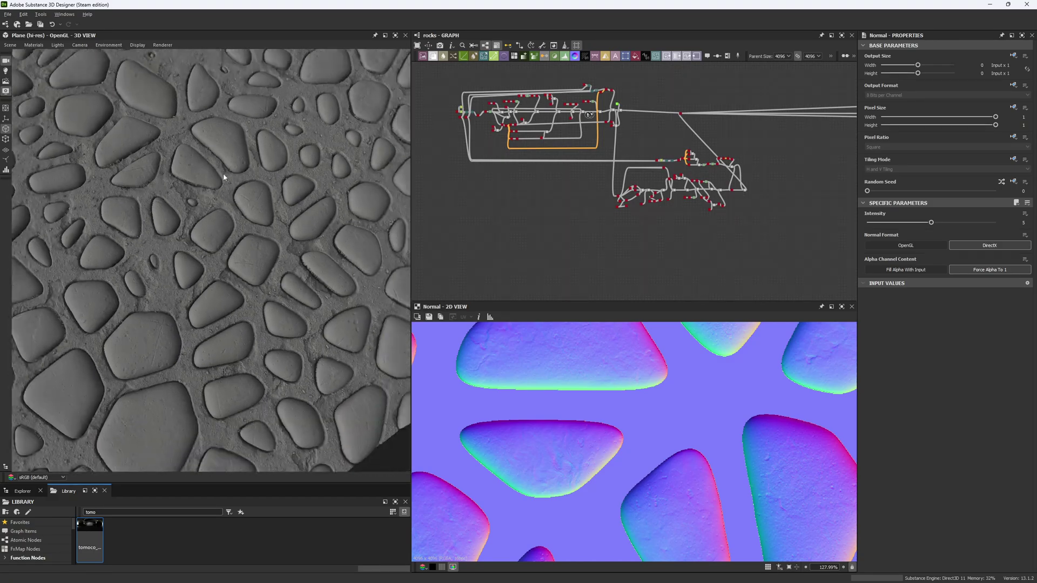
left_click_drag(222, 173, 210, 246)
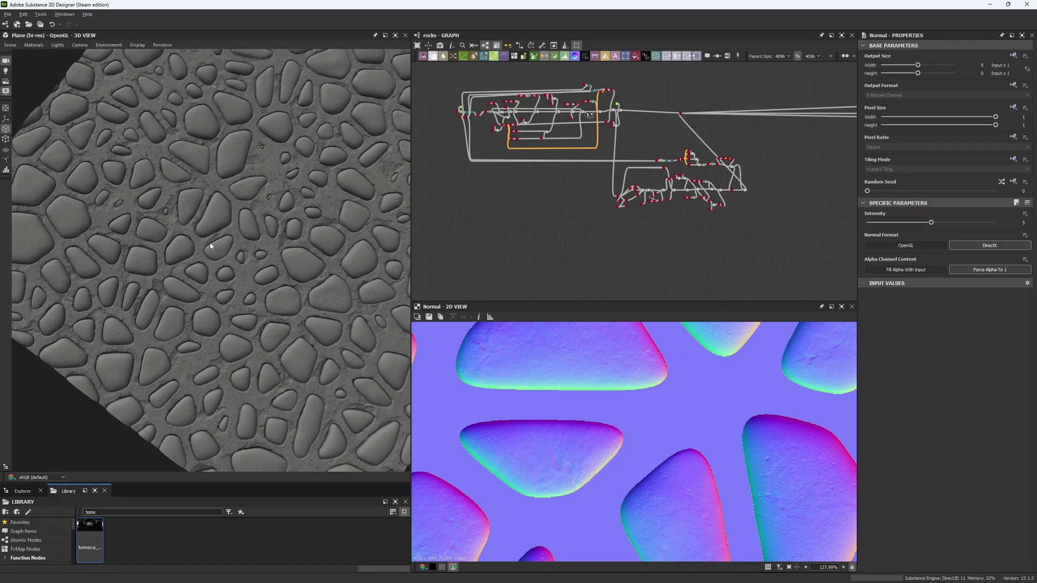